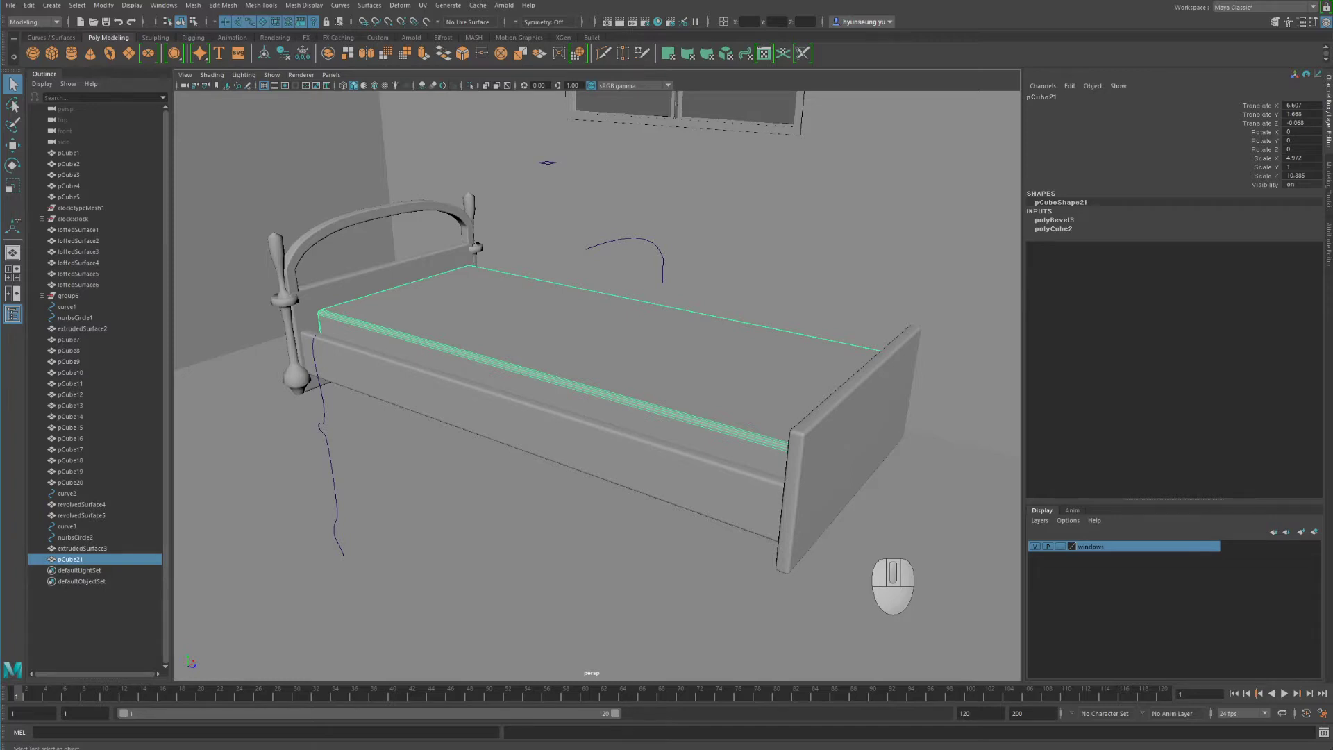
pyautogui.click(322, 419)
pyautogui.keyDown('alt'); pyautogui.moveTo(351, 402); pyautogui.dragTo(595, 321); pyautogui.keyUp('alt')
pyautogui.keyDown('alt'); pyautogui.moveTo(594, 321); pyautogui.dragTo(690, 315, button='right'); pyautogui.keyUp('alt')
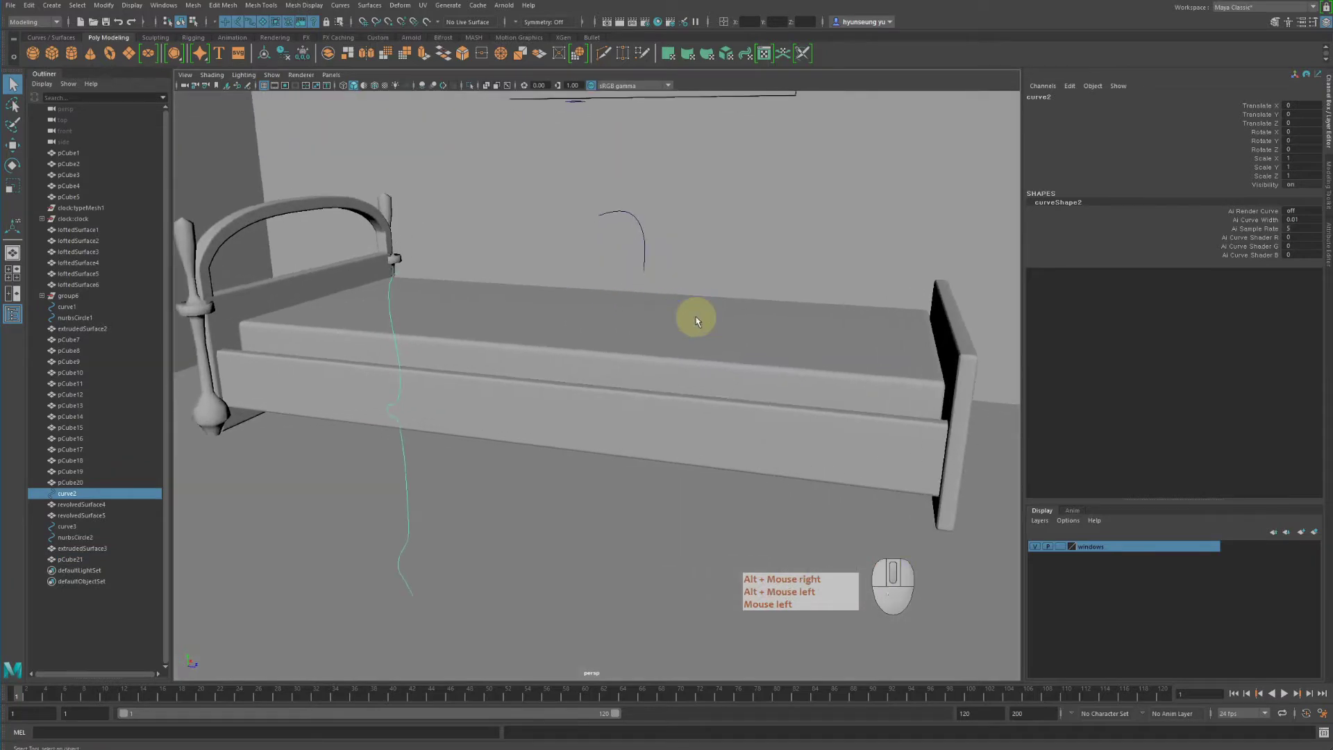
pyautogui.press('w')
pyautogui.keyDown('alt'); pyautogui.moveTo(696, 317); pyautogui.dragTo(708, 345); pyautogui.keyUp('alt')
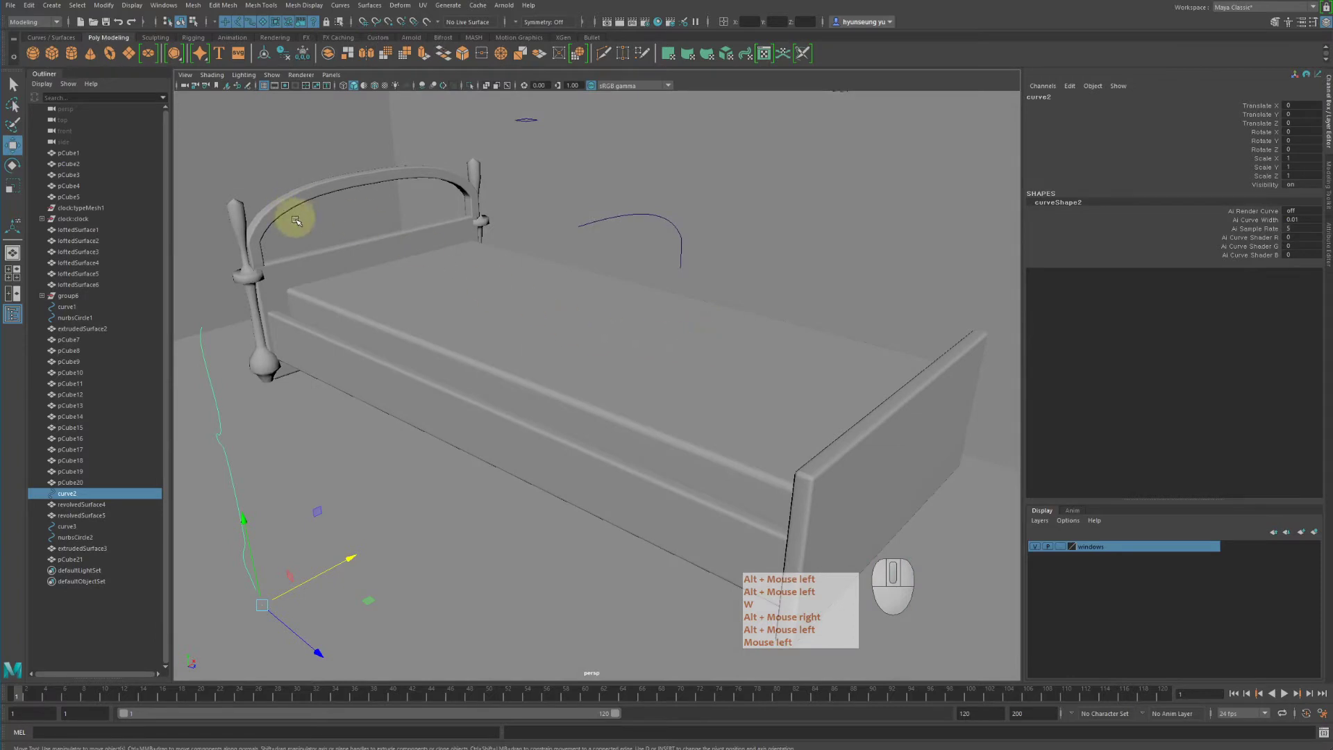
# Create a polygon plane and raise it above the bed's height, to about Translate Y 3.69
pyautogui.click(128, 53)
pyautogui.keyDown('alt'); pyautogui.moveTo(520, 269); pyautogui.dragTo(431, 291, button='right'); pyautogui.keyUp('alt')
pyautogui.keyDown('alt'); pyautogui.moveTo(432, 294); pyautogui.dragTo(444, 309); pyautogui.keyUp('alt')
pyautogui.press('w')
pyautogui.moveTo(451, 363); pyautogui.dragTo(438, 259)
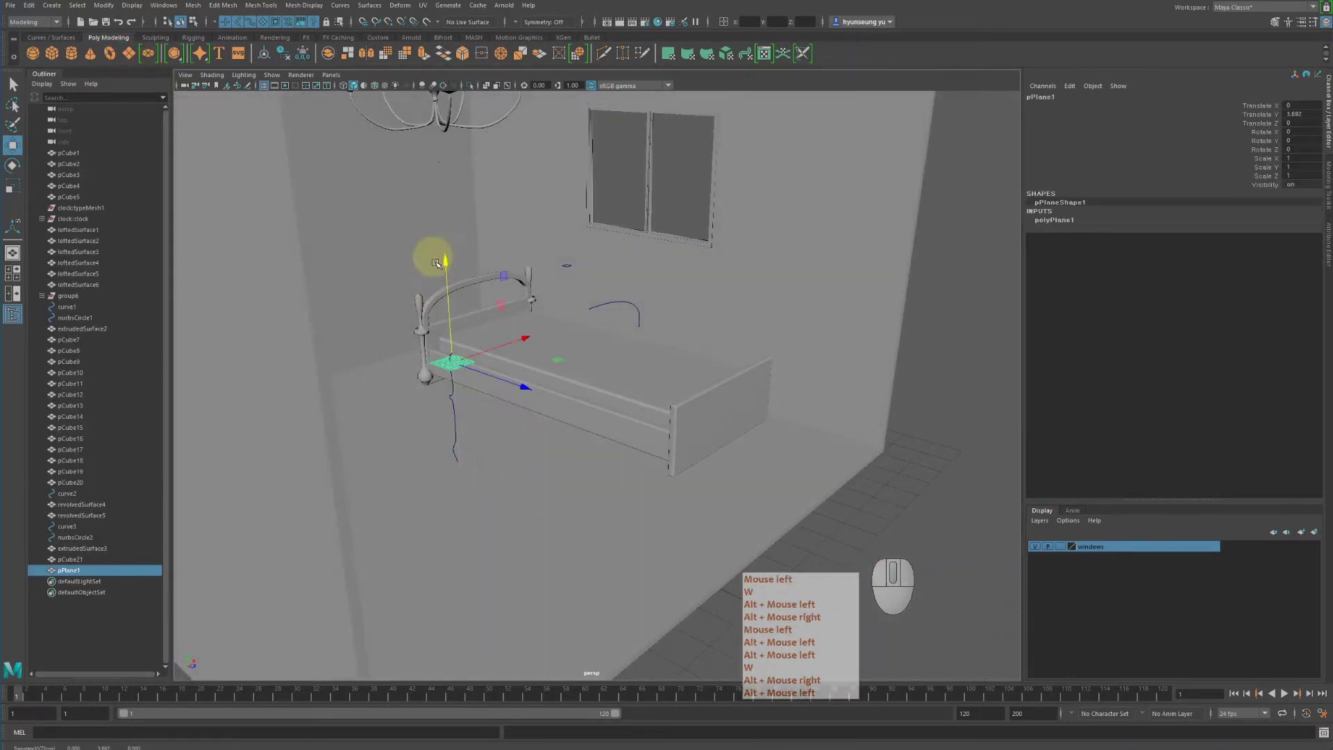
# Scale the plane uniformly to about 7.18
pyautogui.press('r')
pyautogui.moveTo(415, 330); pyautogui.dragTo(529, 347, button='middle')
pyautogui.press('z')
pyautogui.moveTo(451, 362); pyautogui.dragTo(694, 347)
pyautogui.press('w')
# Move the plane over the mattress, to about Translate X 6.2 and Translate Z 1.19
pyautogui.keyDown('alt'); pyautogui.moveTo(694, 347); pyautogui.dragTo(785, 362, button='right'); pyautogui.keyUp('alt')
pyautogui.keyDown('alt'); pyautogui.moveTo(785, 362); pyautogui.dragTo(620, 357); pyautogui.keyUp('alt')
pyautogui.moveTo(583, 304); pyautogui.dragTo(781, 347)
pyautogui.keyDown('alt'); pyautogui.moveTo(781, 347); pyautogui.dragTo(833, 358, button='right'); pyautogui.keyUp('alt')
pyautogui.keyDown('alt'); pyautogui.moveTo(833, 357); pyautogui.dragTo(779, 337); pyautogui.keyUp('alt')
pyautogui.keyDown('alt'); pyautogui.moveTo(779, 337); pyautogui.dragTo(801, 354, button='middle'); pyautogui.keyUp('alt')
pyautogui.moveTo(818, 300); pyautogui.dragTo(776, 295)
pyautogui.moveTo(776, 297)
pyautogui.keyDown('alt'); pyautogui.mouseDown()
pyautogui.moveTo(781, 323)
pyautogui.moveTo(768, 321)
pyautogui.mouseUp(); pyautogui.keyUp('alt')
# Lengthen the plane to about Scale Z 9 and shift it along the bed to about Translate Z 0.38
pyautogui.press('r')
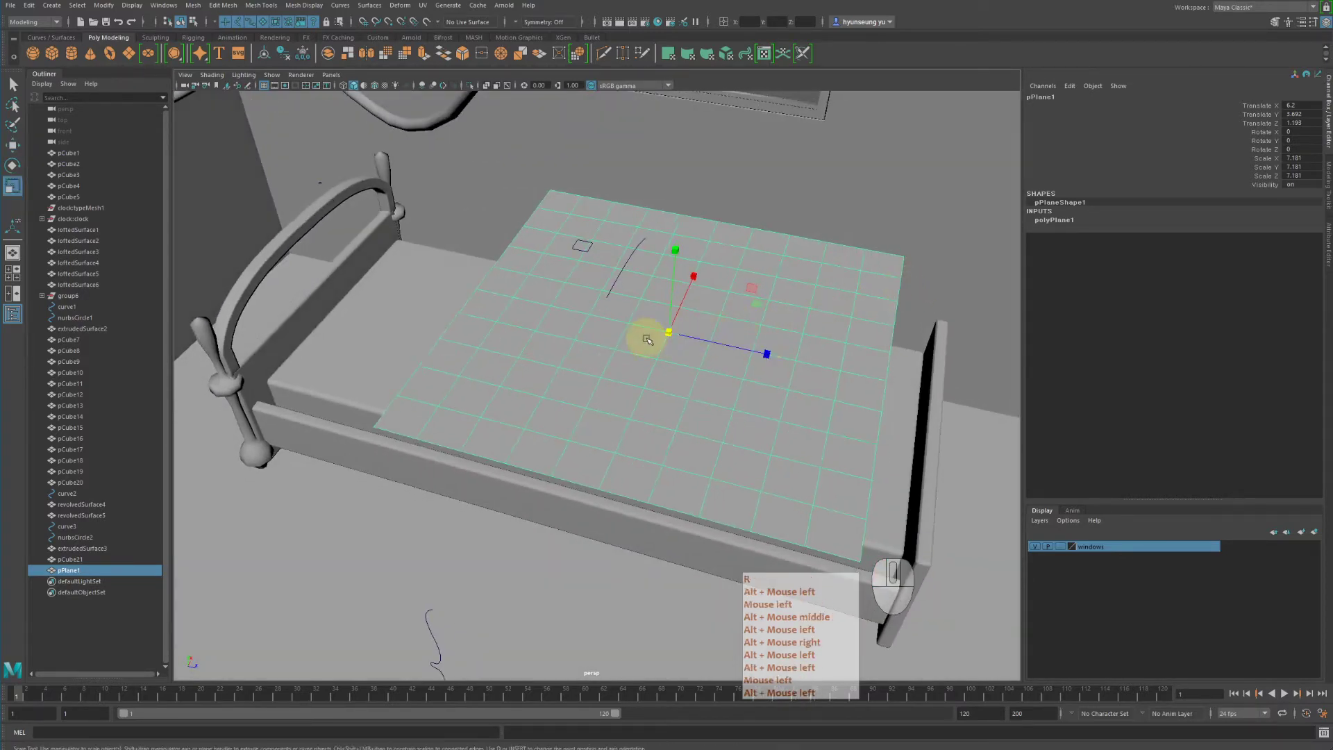
pyautogui.moveTo(659, 332); pyautogui.dragTo(665, 332)
pyautogui.press('z')
pyautogui.moveTo(767, 354); pyautogui.dragTo(766, 320)
pyautogui.press('w')
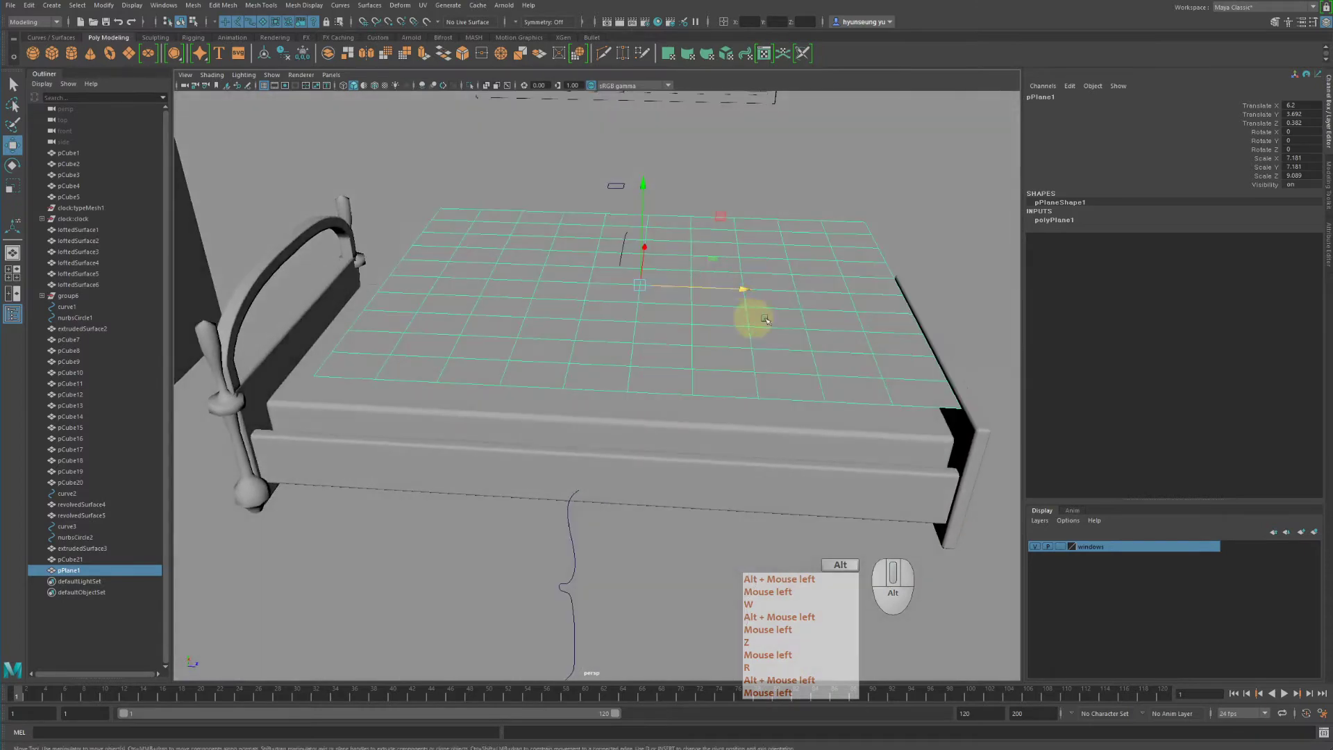
# Set the plane's width and height subdivisions to 50 each
pyautogui.click(1052, 221)
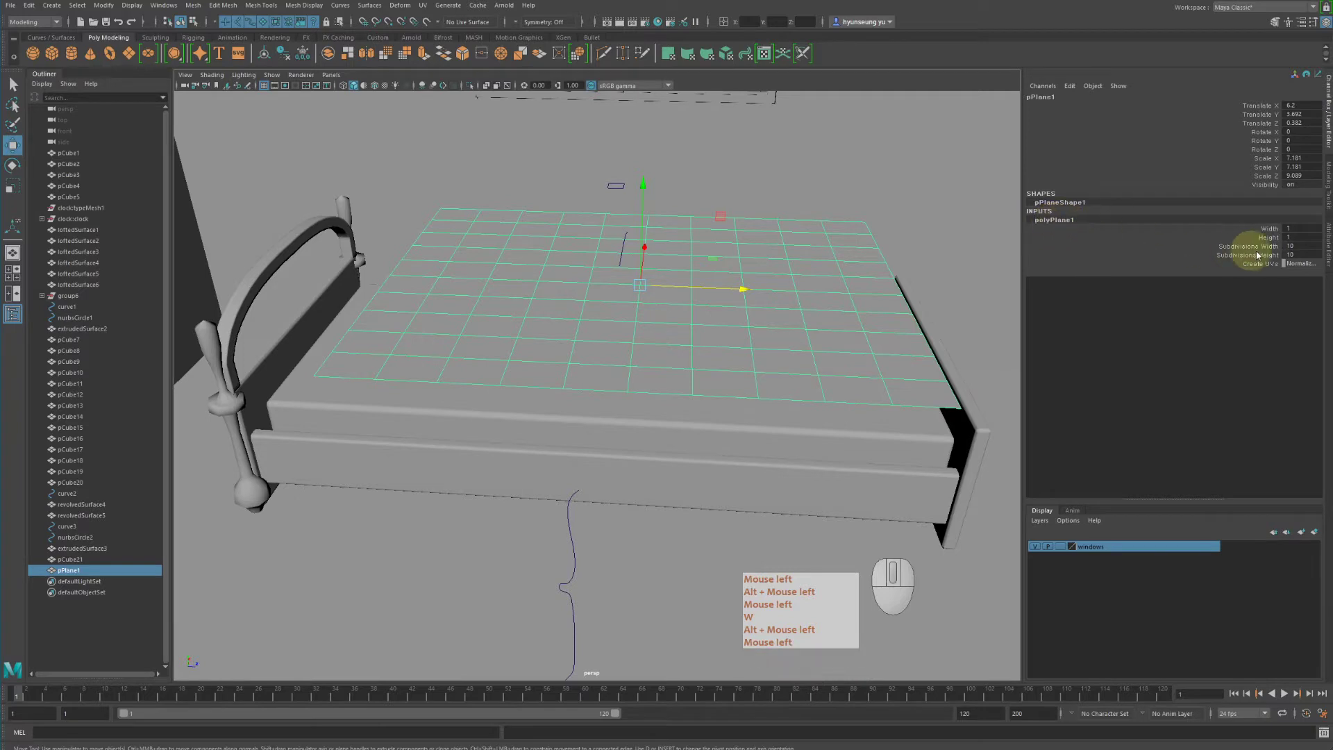
pyautogui.click(1243, 248)
pyautogui.click(1260, 254)
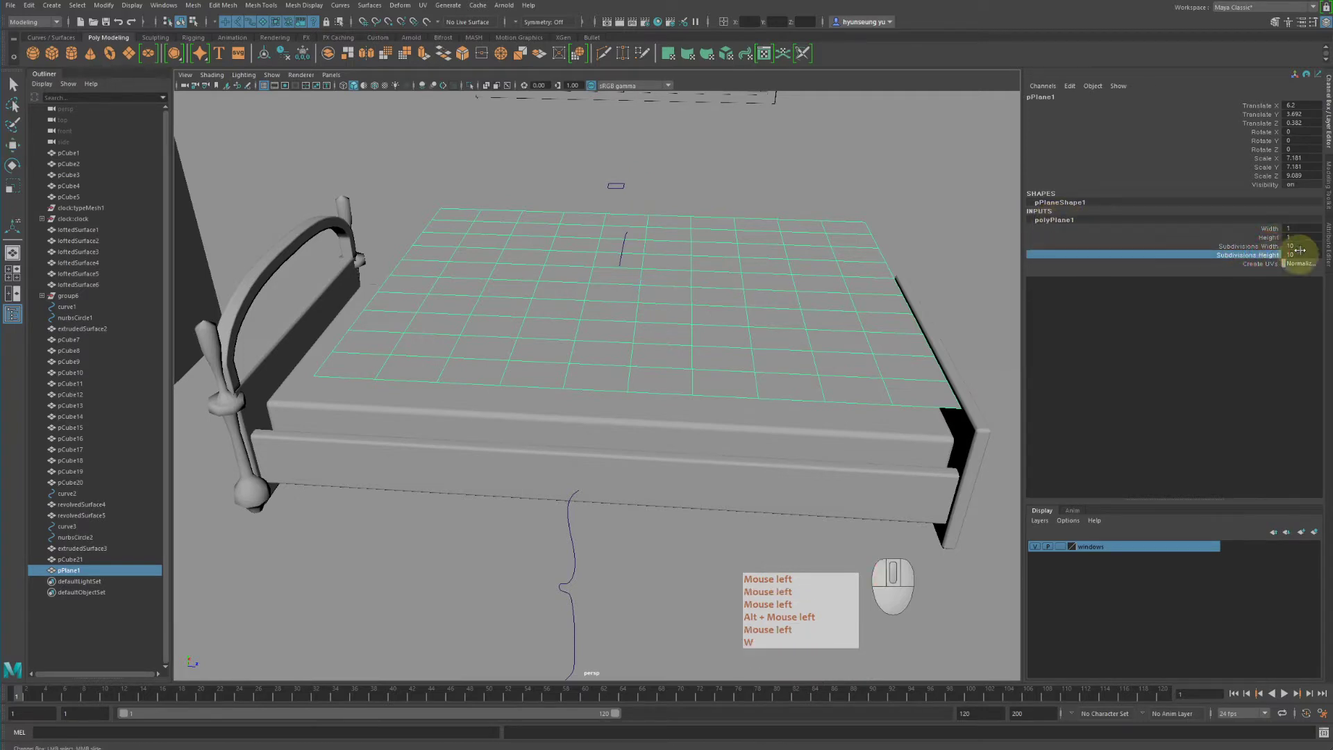
pyautogui.moveTo(1270, 247); pyautogui.dragTo(1053, 264)
pyautogui.moveTo(761, 277); pyautogui.dragTo(1202, 298, button='middle')
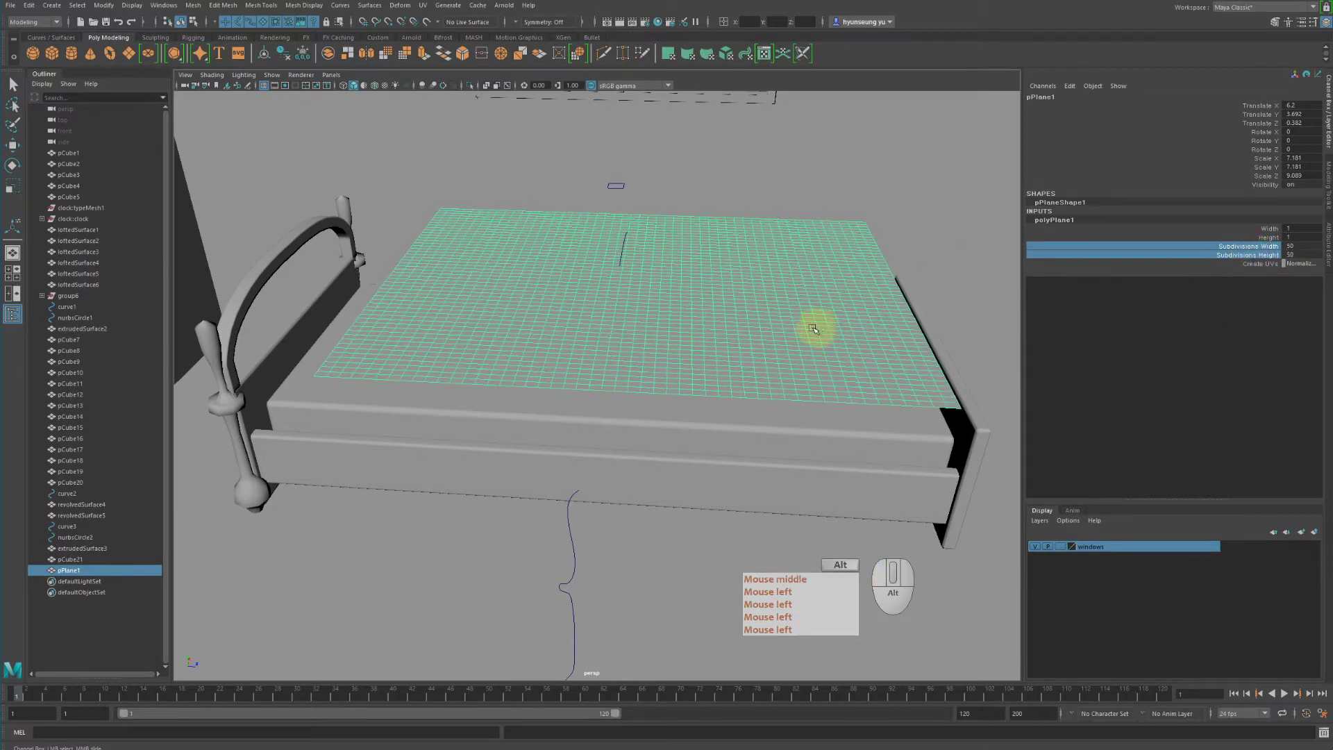
# Set the plane's height subdivisions first to 60 and then to 70
pyautogui.keyDown('alt'); pyautogui.moveTo(809, 326); pyautogui.dragTo(747, 326); pyautogui.keyUp('alt')
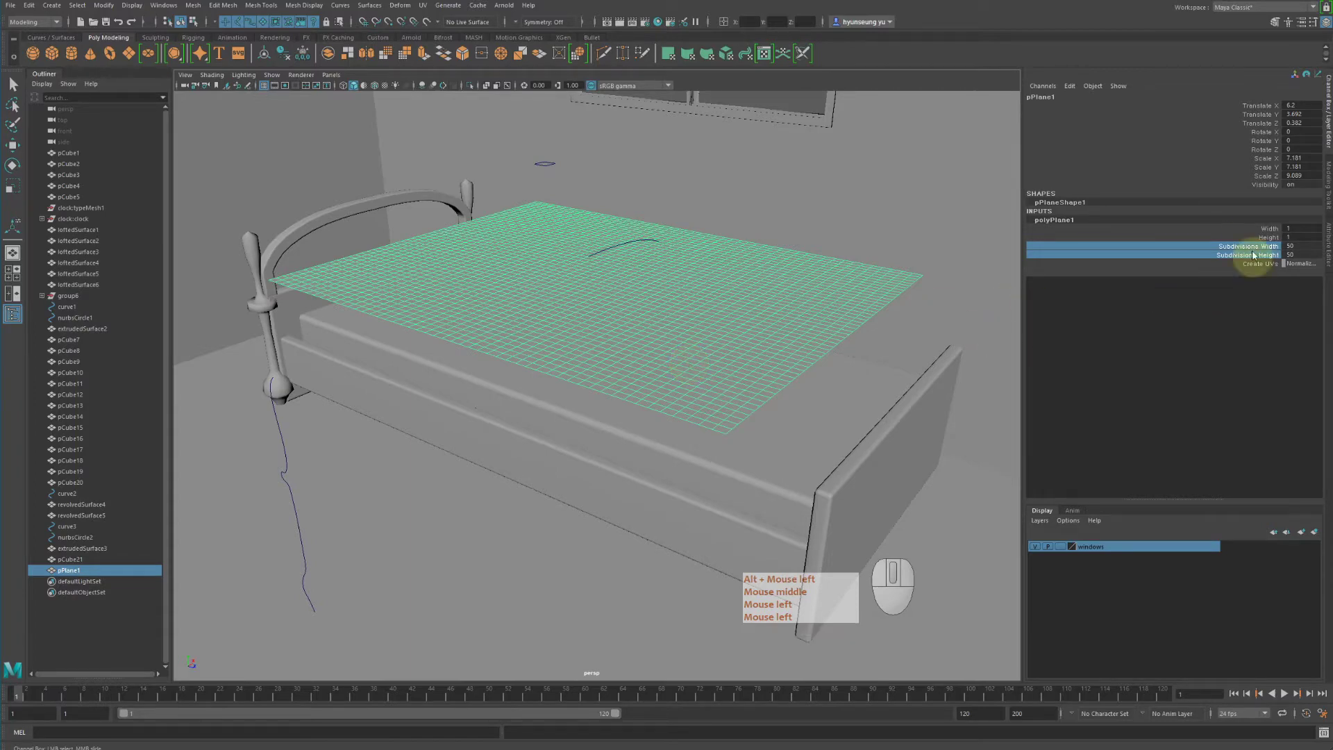
pyautogui.keyDown('alt'); pyautogui.moveTo(961, 270); pyautogui.dragTo(1238, 196); pyautogui.keyUp('alt')
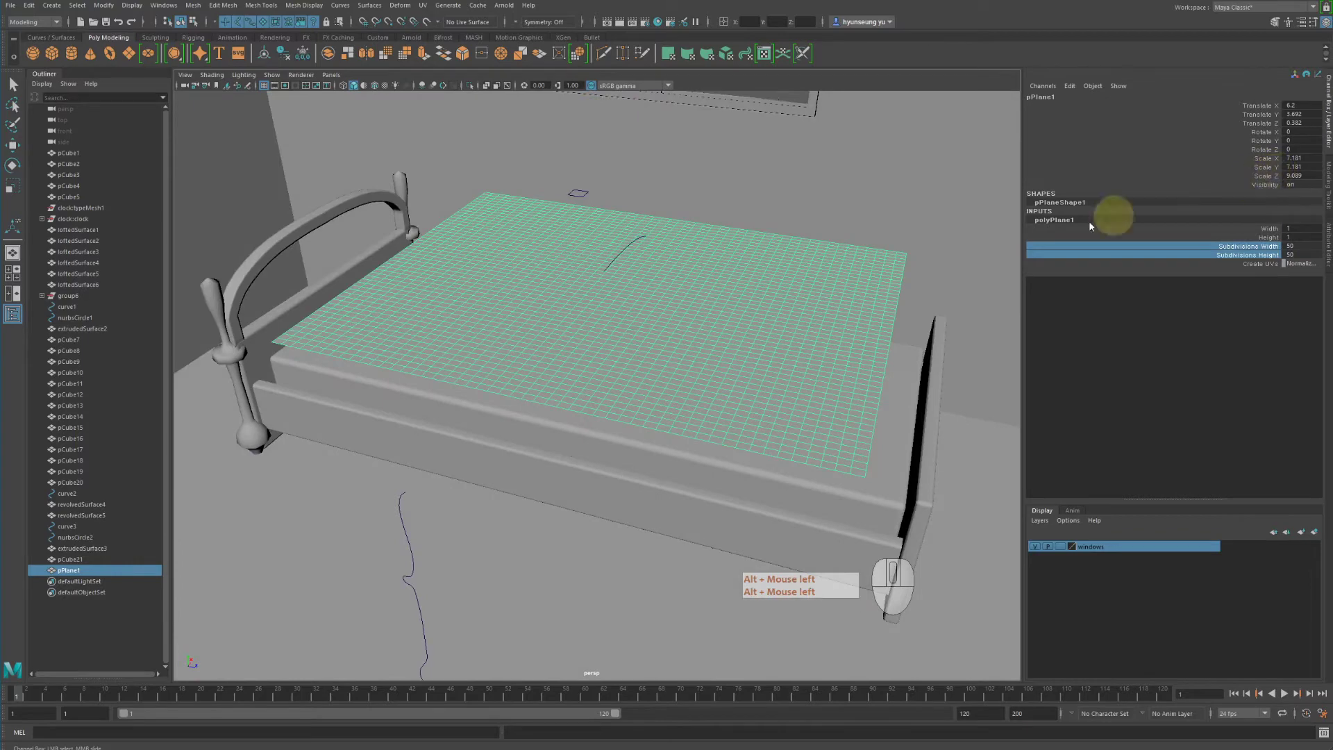
pyautogui.keyDown('alt'); pyautogui.moveTo(636, 386); pyautogui.dragTo(892, 409, button='right'); pyautogui.keyUp('alt')
pyautogui.keyDown('alt'); pyautogui.moveTo(799, 406); pyautogui.dragTo(678, 417); pyautogui.keyUp('alt')
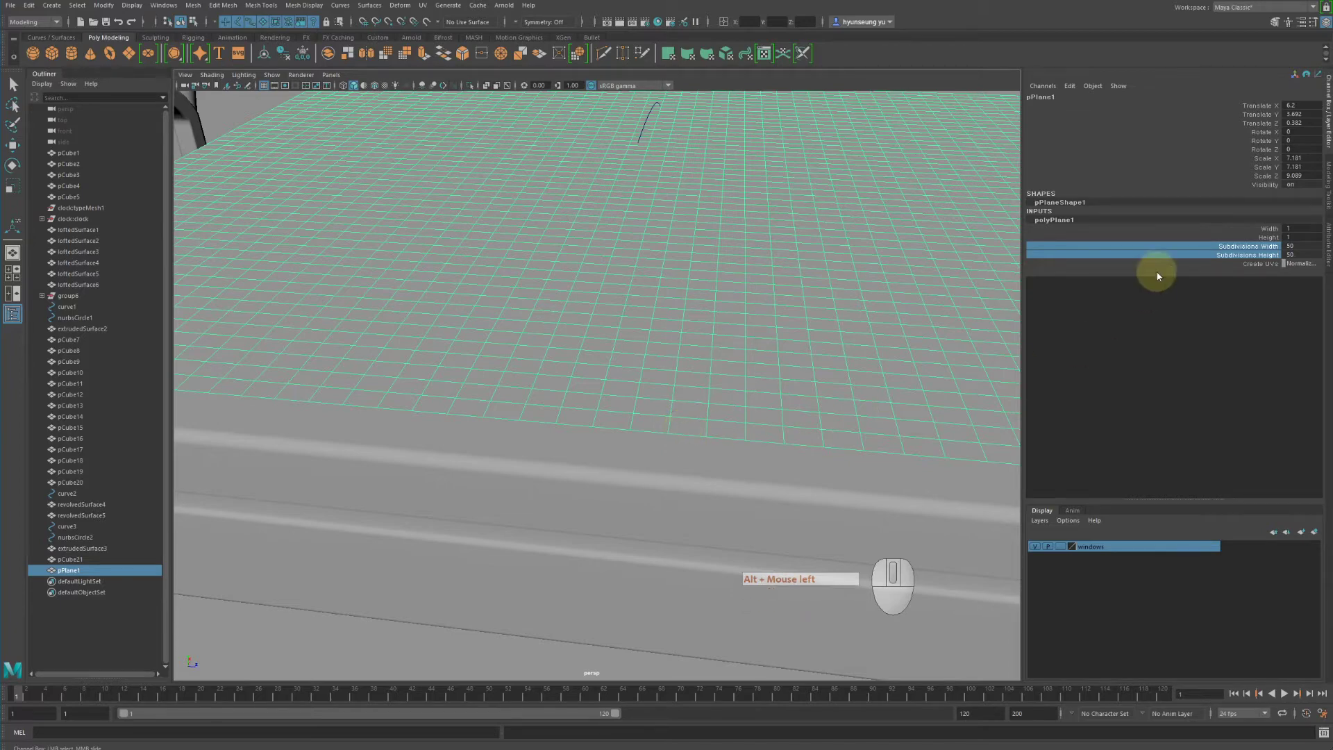
pyautogui.click(1249, 264)
pyautogui.click(1296, 255)
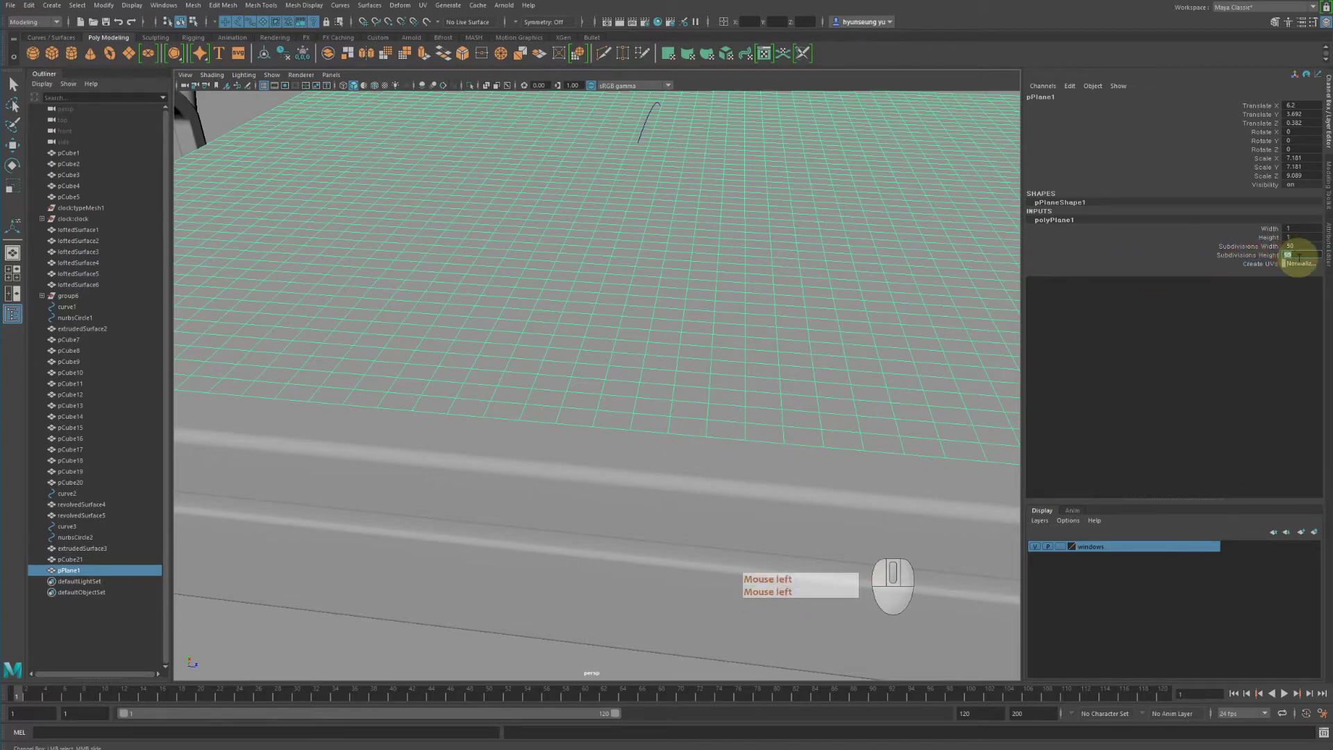
pyautogui.write('60')
pyautogui.press('Return')
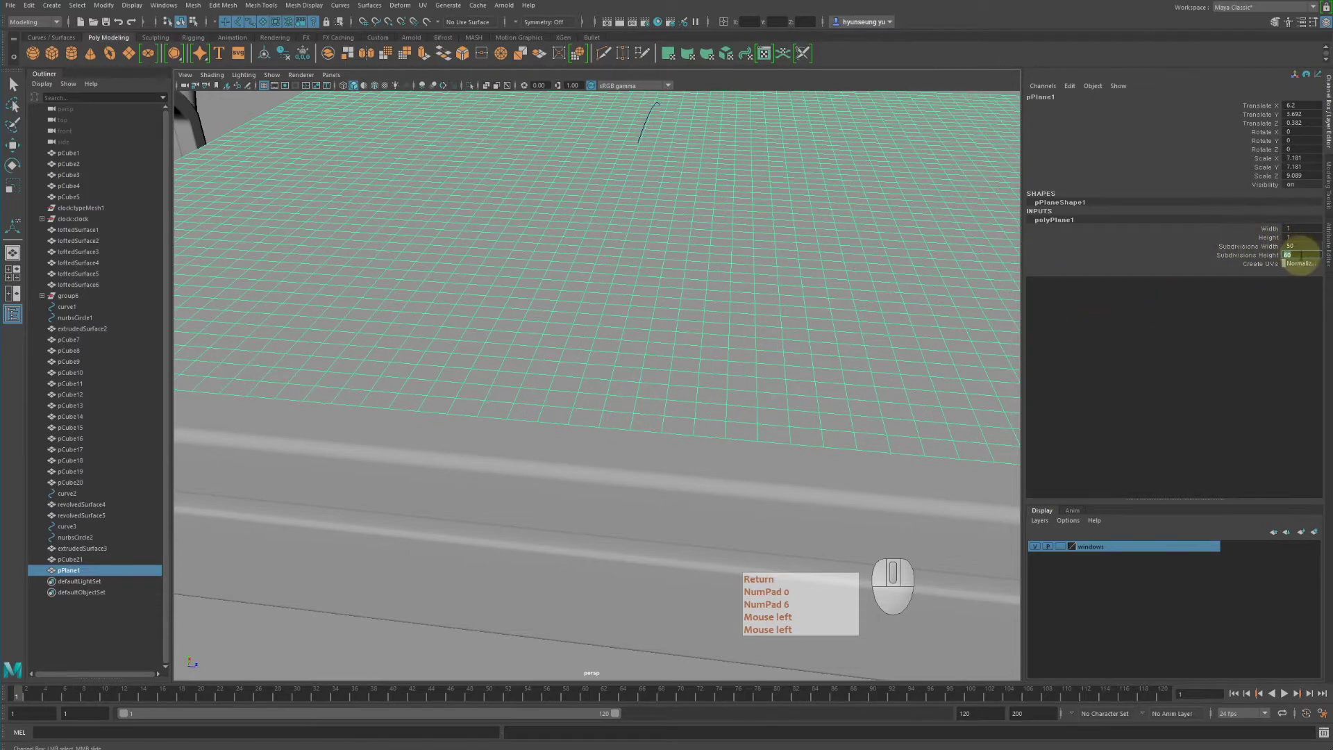
pyautogui.click(1298, 256)
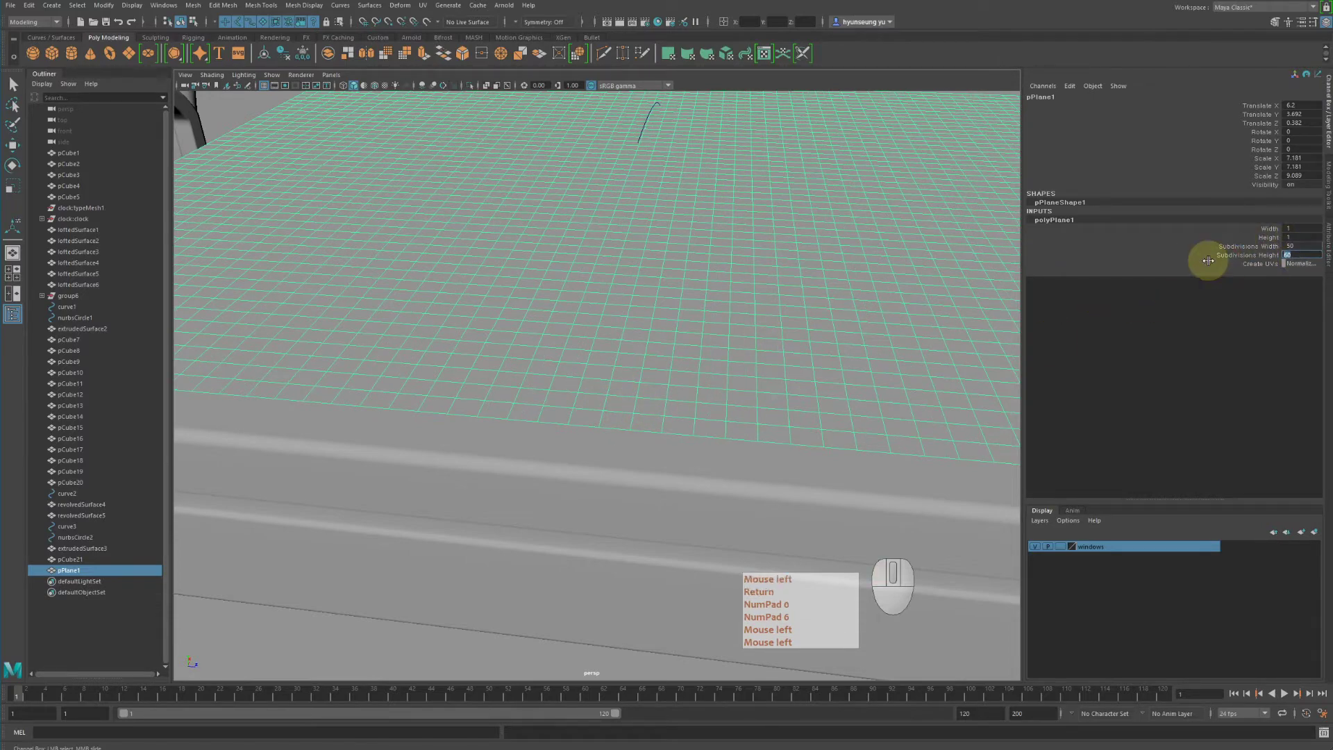
pyautogui.write('70')
pyautogui.press('Return')
# Move the plane slightly toward the footboard, to about Translate Z 0.52
pyautogui.keyDown('alt'); pyautogui.moveTo(777, 377); pyautogui.dragTo(576, 357, button='right'); pyautogui.keyUp('alt')
pyautogui.keyDown('alt'); pyautogui.moveTo(788, 371); pyautogui.dragTo(650, 353); pyautogui.keyUp('alt')
pyautogui.moveTo(538, 377)
pyautogui.keyDown('alt'); pyautogui.mouseDown()
pyautogui.moveTo(502, 372)
pyautogui.moveTo(551, 378)
pyautogui.mouseUp(); pyautogui.keyUp('alt')
pyautogui.keyDown('alt'); pyautogui.moveTo(550, 377); pyautogui.dragTo(521, 363, button='right'); pyautogui.keyUp('alt')
pyautogui.keyDown('alt'); pyautogui.moveTo(520, 363); pyautogui.dragTo(608, 349); pyautogui.keyUp('alt')
pyautogui.press('w')
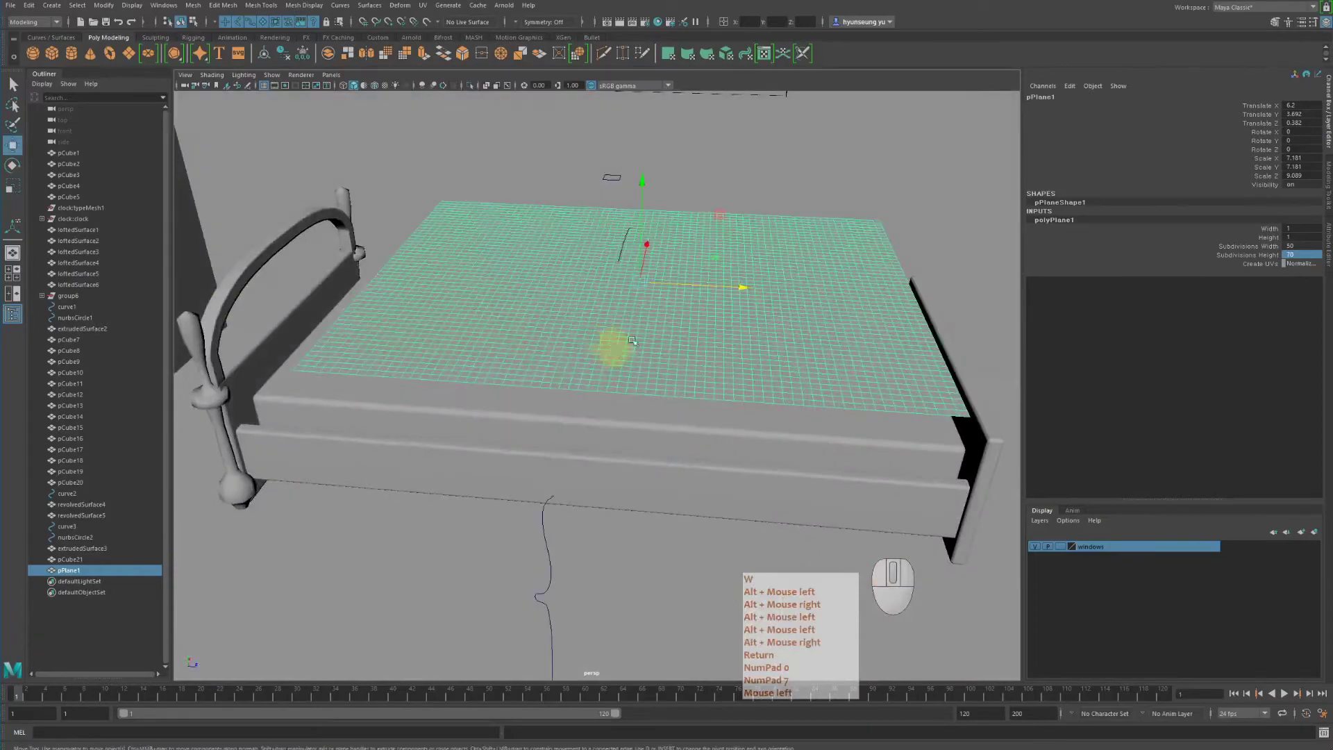
pyautogui.moveTo(742, 290); pyautogui.dragTo(732, 282)
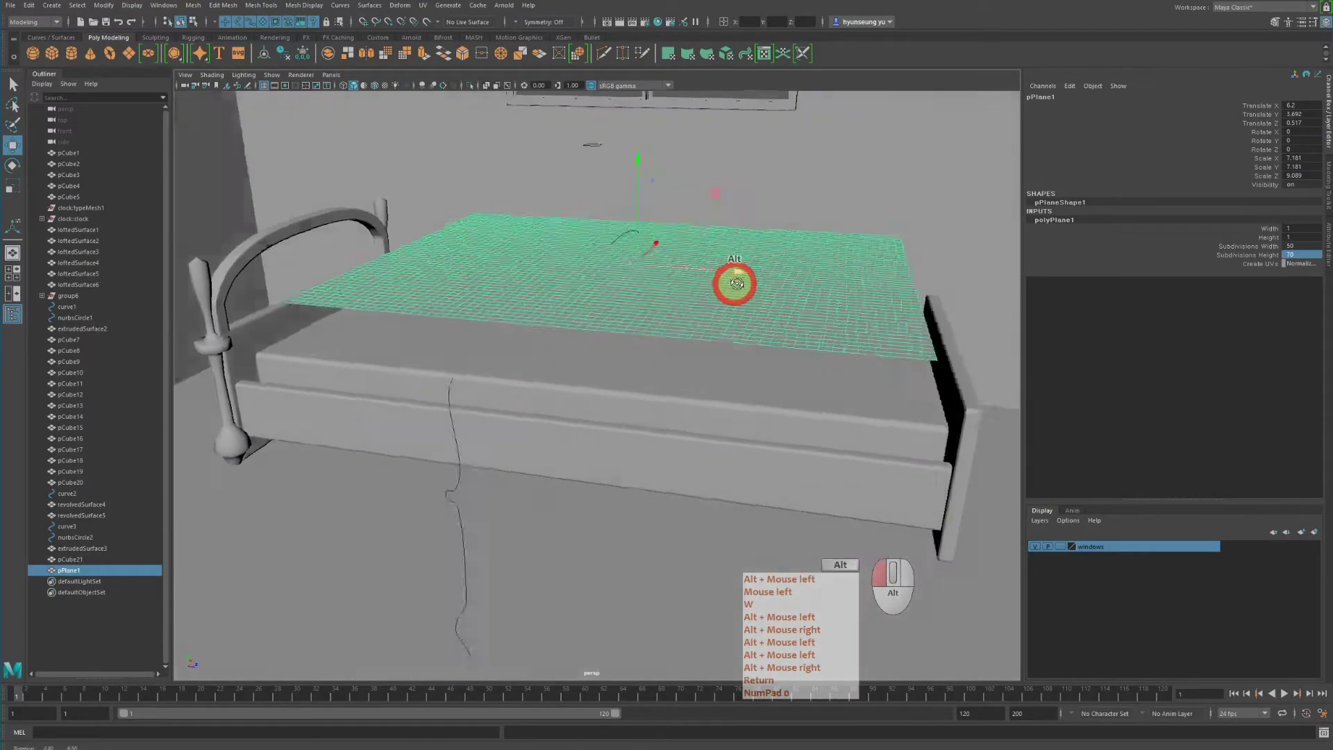
# Switch to the FX mode and turn the plane above the mattress into nCloth
pyautogui.keyDown('alt'); pyautogui.moveTo(732, 283); pyautogui.dragTo(825, 286, button='right'); pyautogui.keyUp('alt')
pyautogui.keyDown('alt'); pyautogui.moveTo(824, 286); pyautogui.dragTo(793, 290); pyautogui.keyUp('alt')
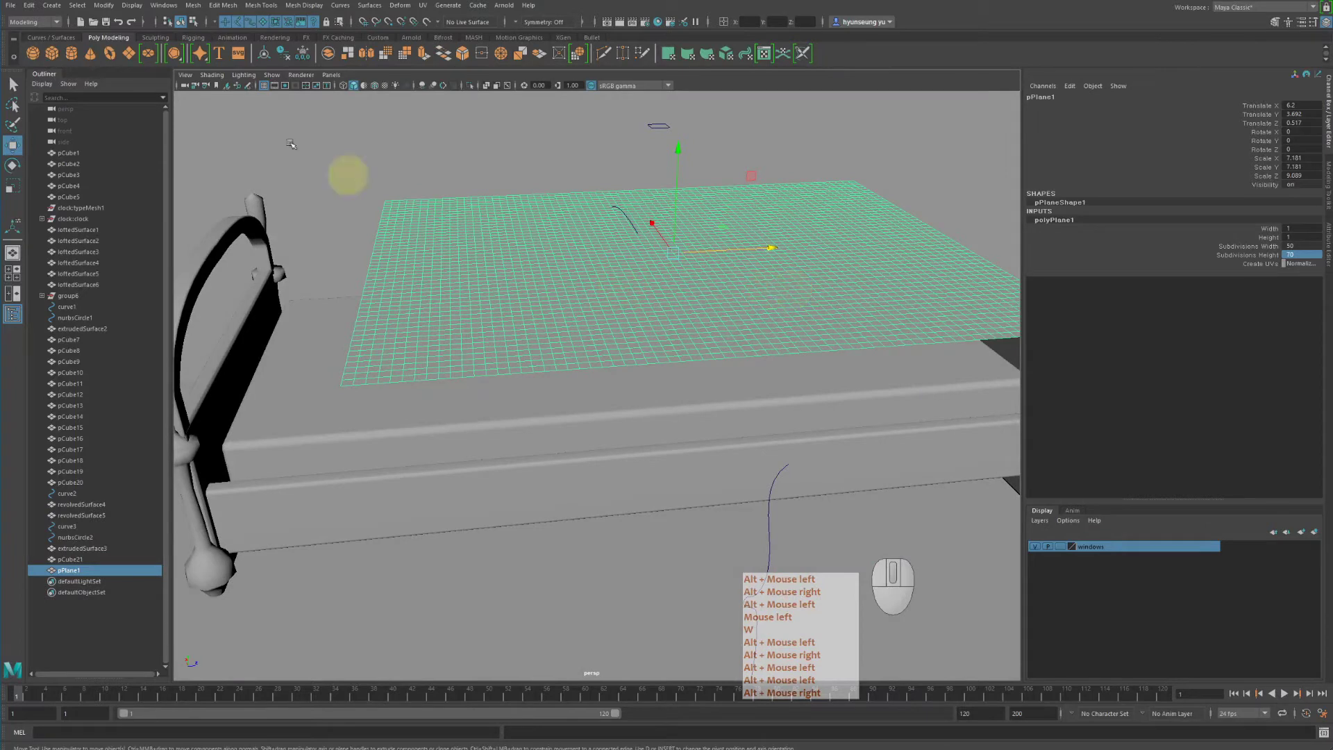
pyautogui.click(44, 20)
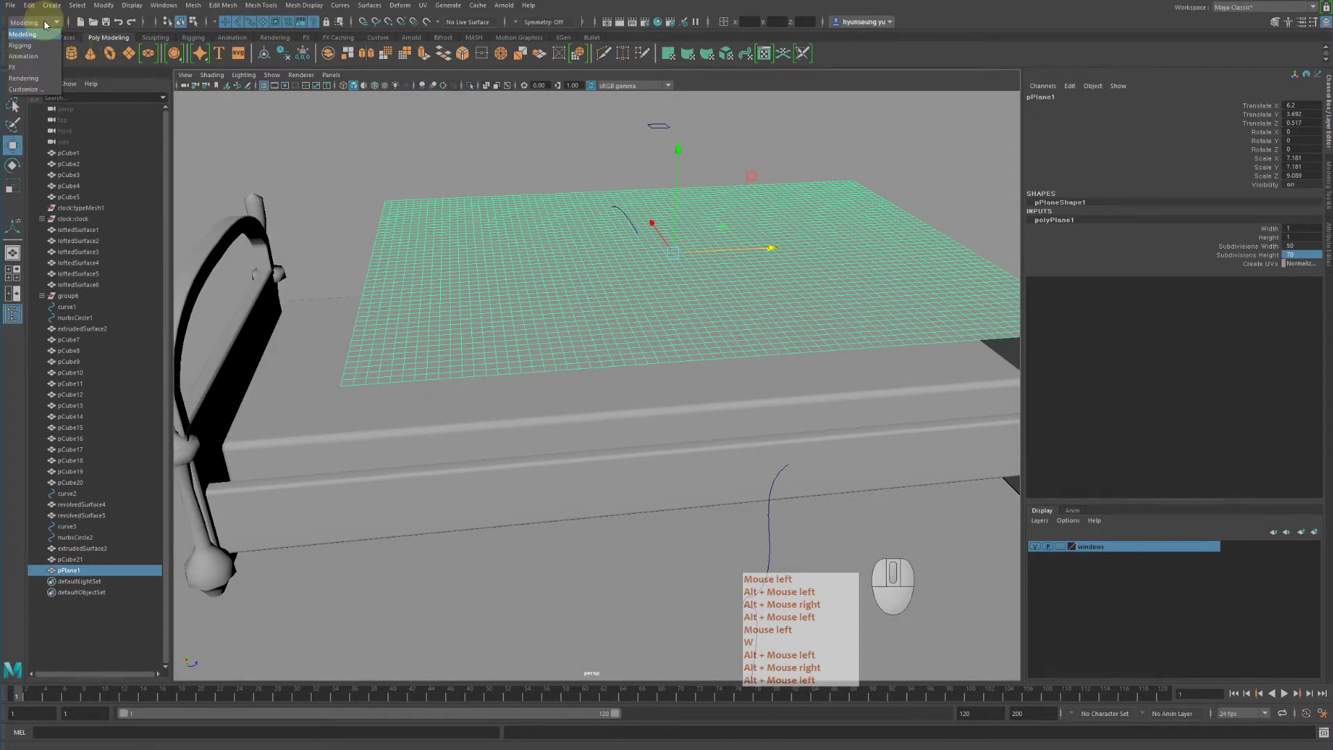
pyautogui.click(36, 70)
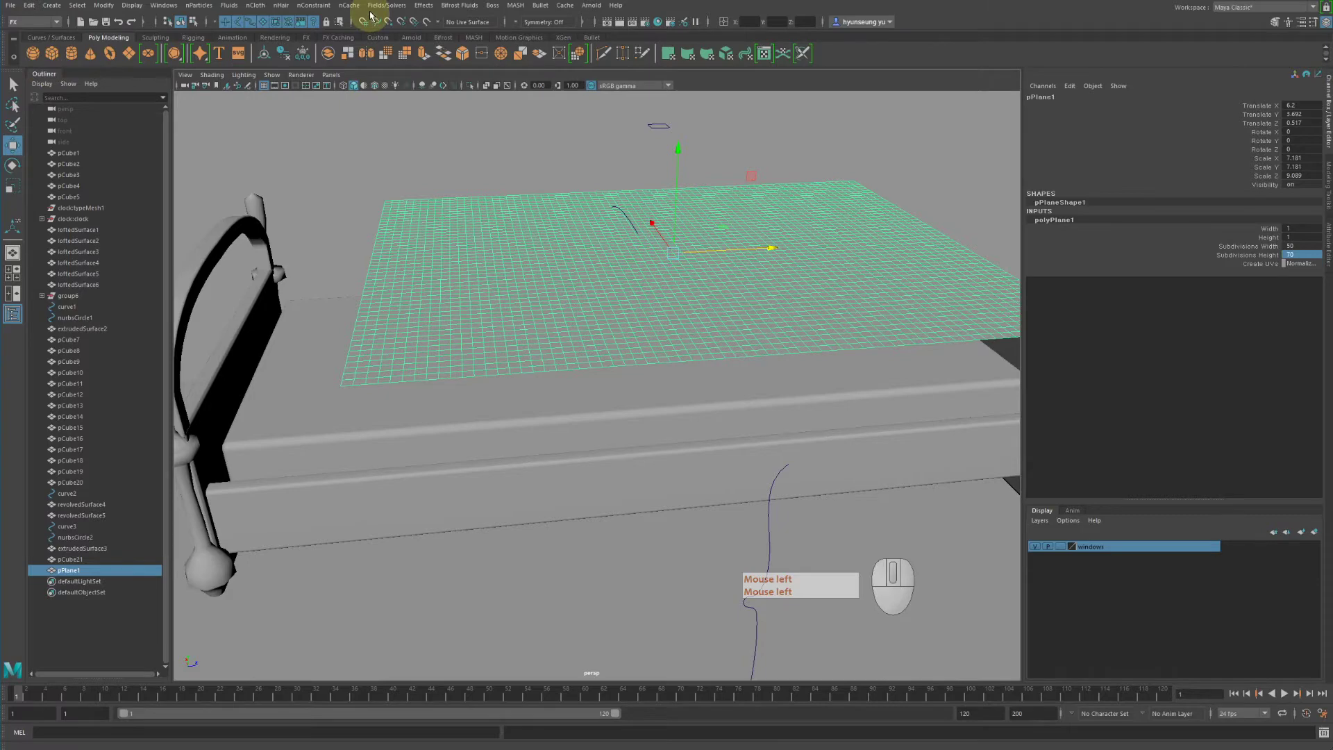
pyautogui.click(256, 7)
pyautogui.click(266, 14)
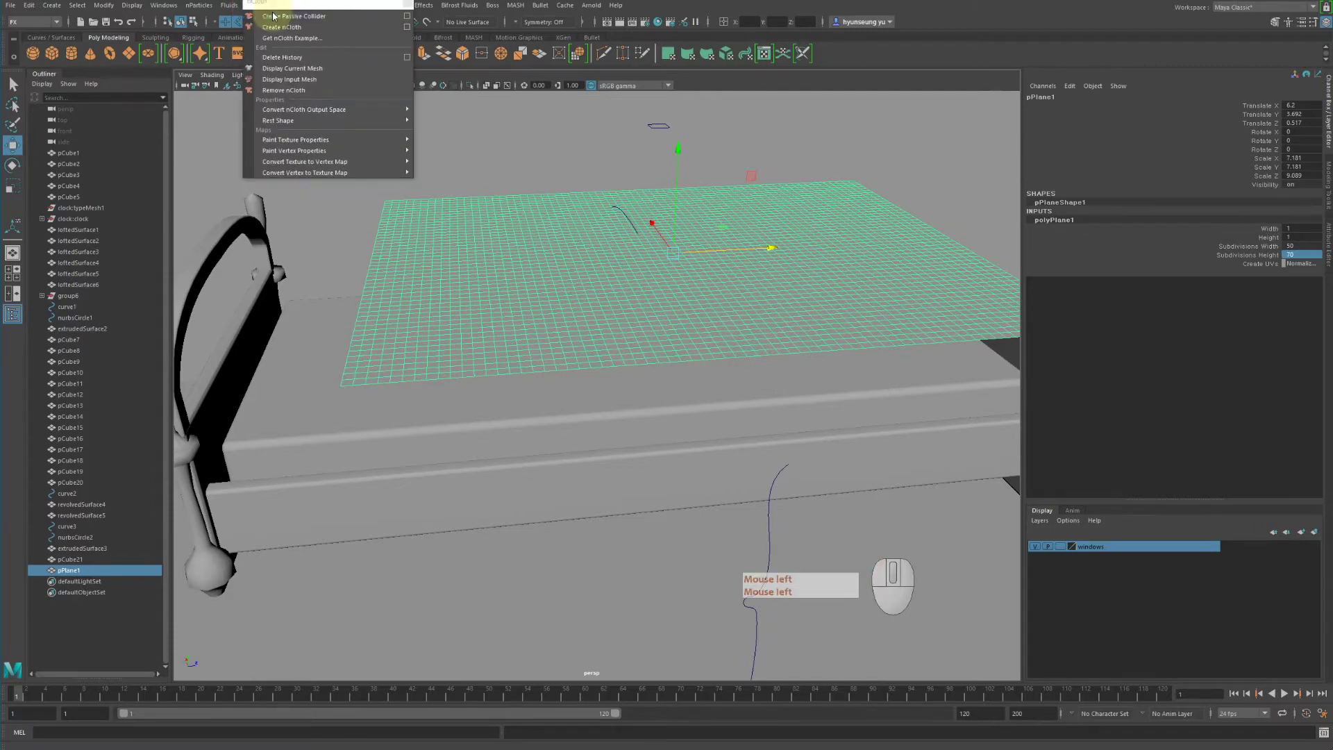
pyautogui.click(267, 14)
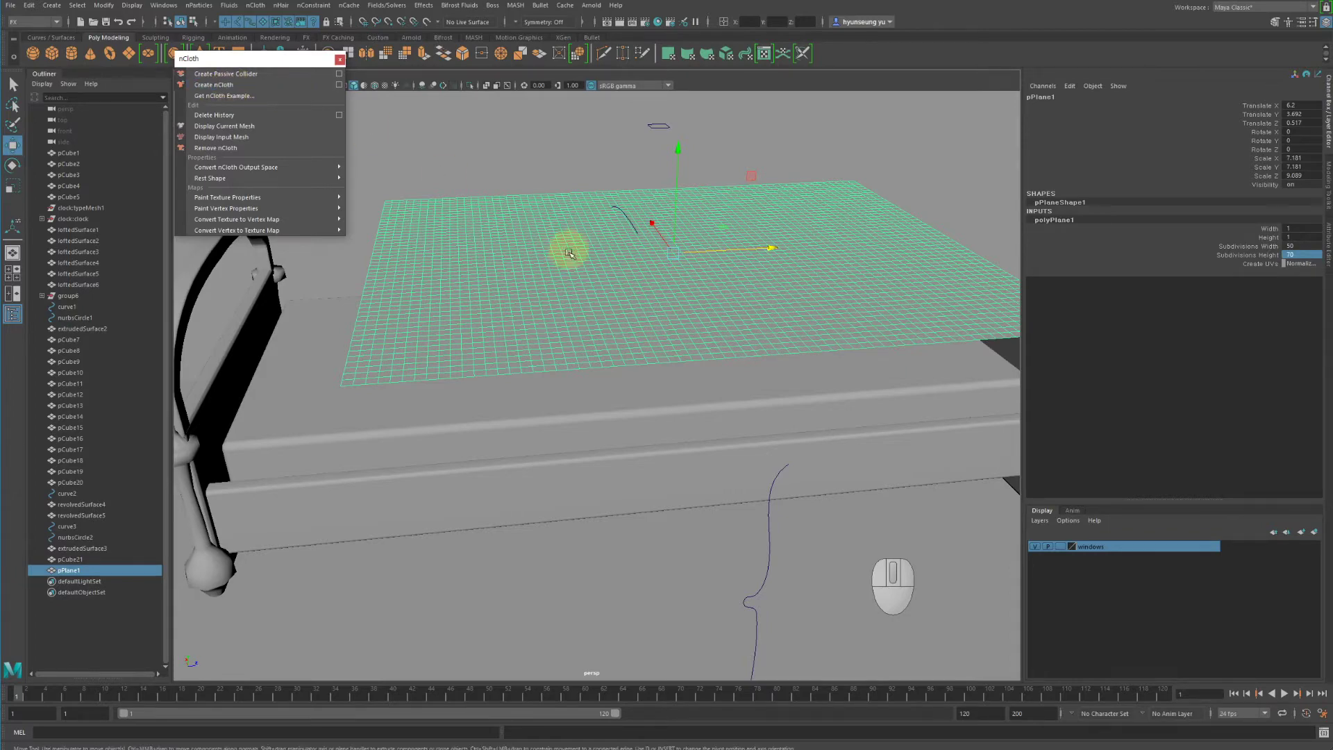
pyautogui.click(536, 298)
pyautogui.keyDown('alt'); pyautogui.moveTo(536, 298); pyautogui.dragTo(545, 259); pyautogui.keyUp('alt')
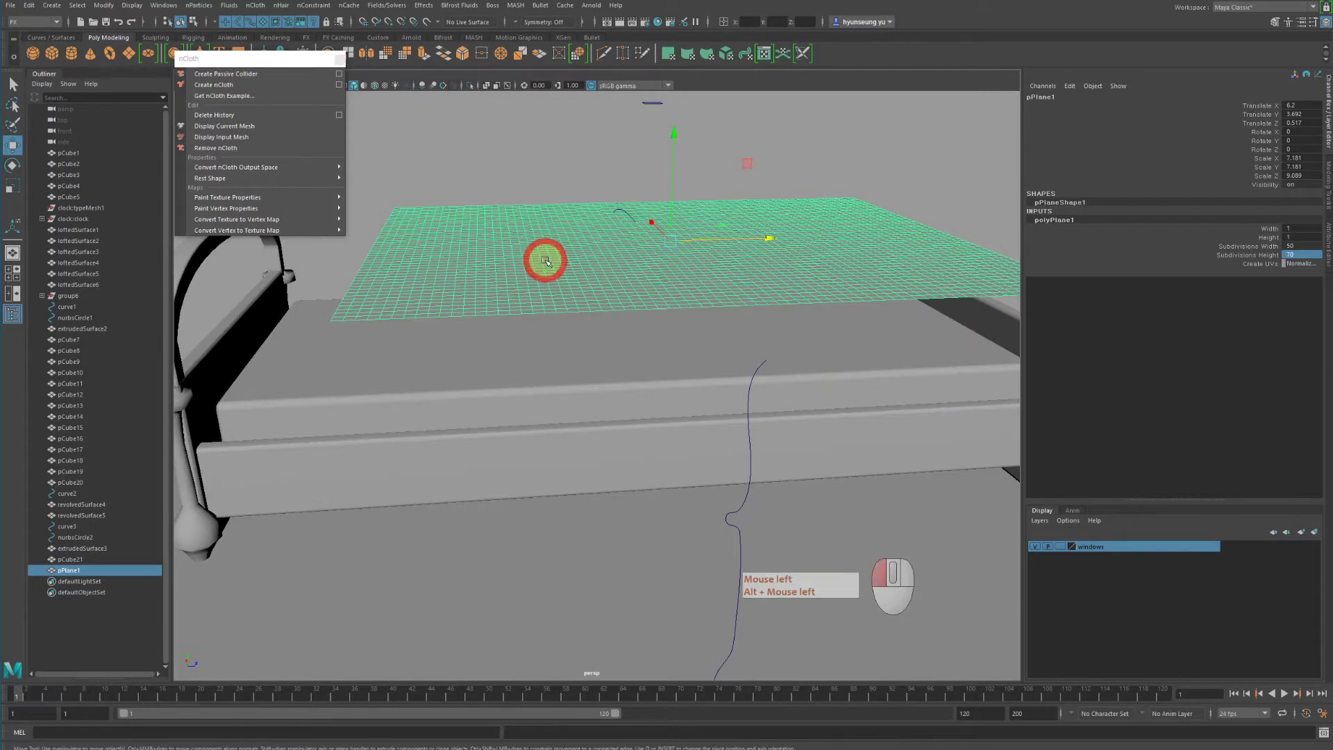
pyautogui.click(216, 85)
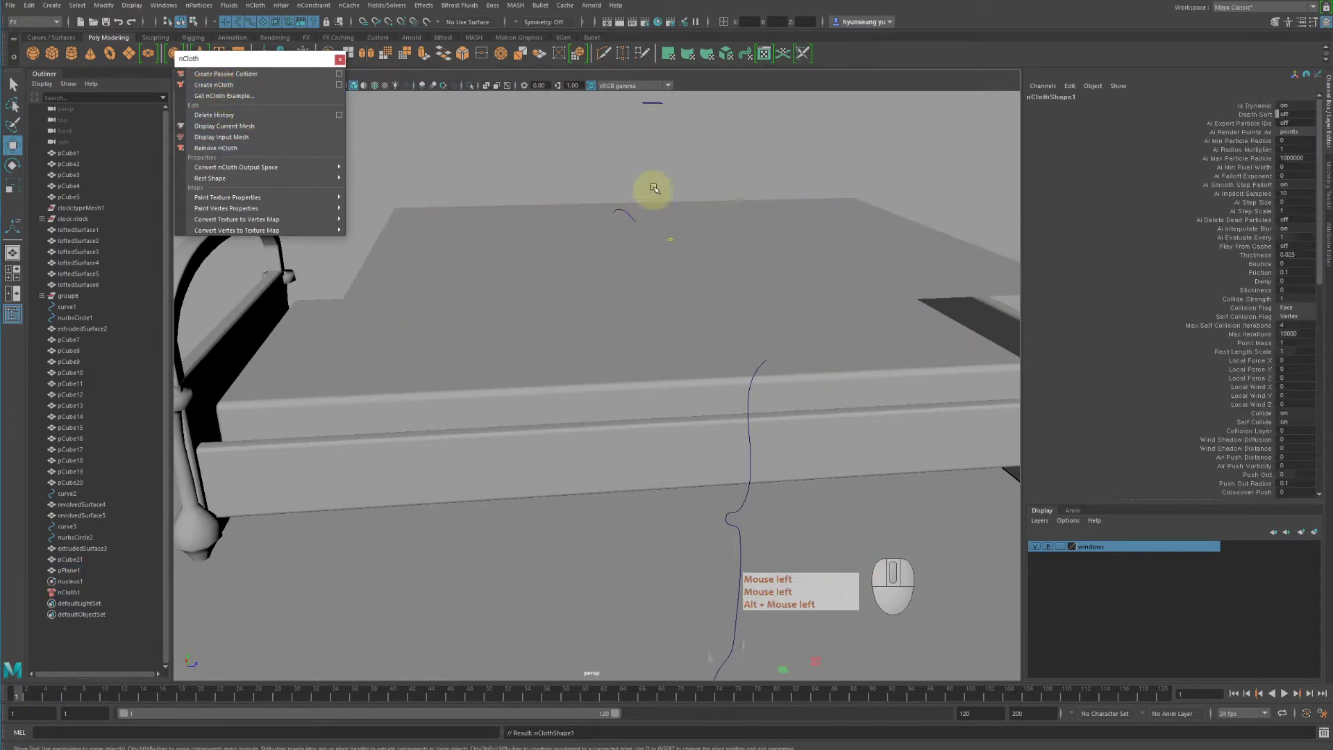
# Make the mattress and both bed side rails passive colliders for the cloth
pyautogui.click(390, 393)
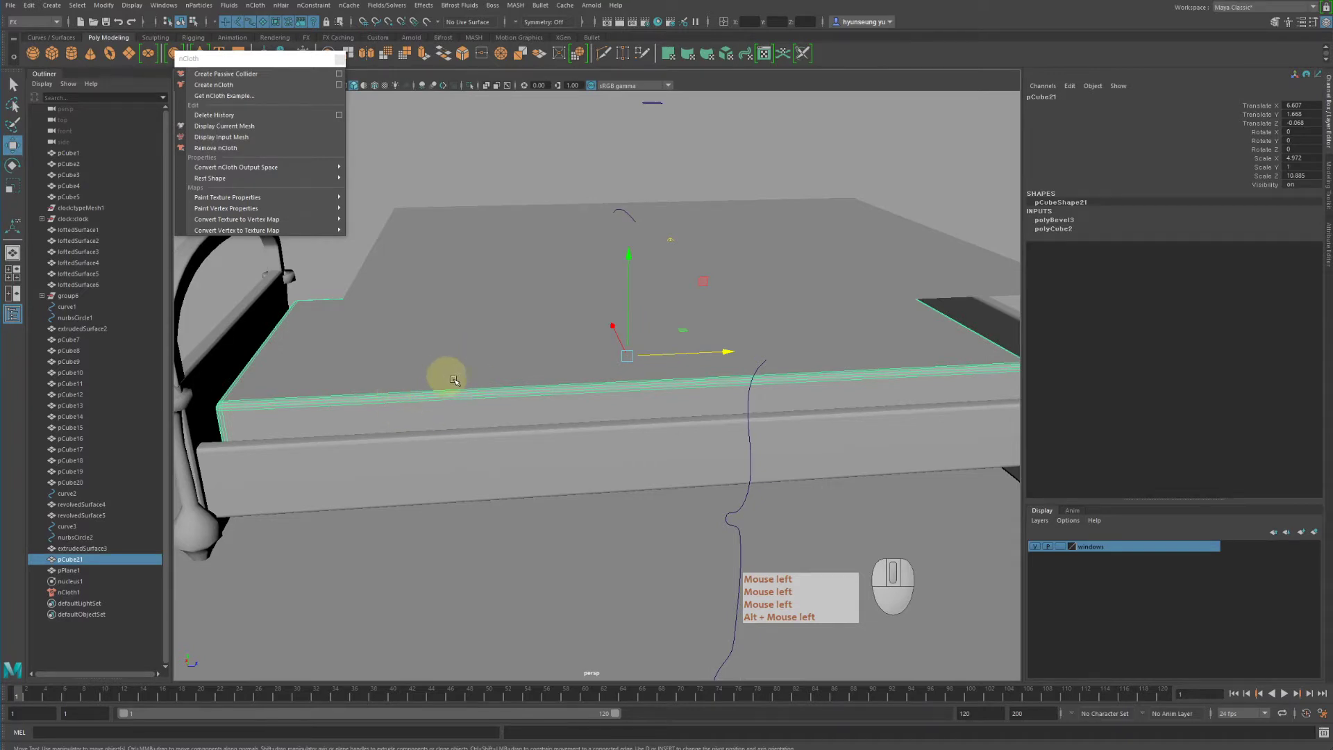
pyautogui.keyDown('shift'); pyautogui.click(432, 452); pyautogui.keyUp('shift')
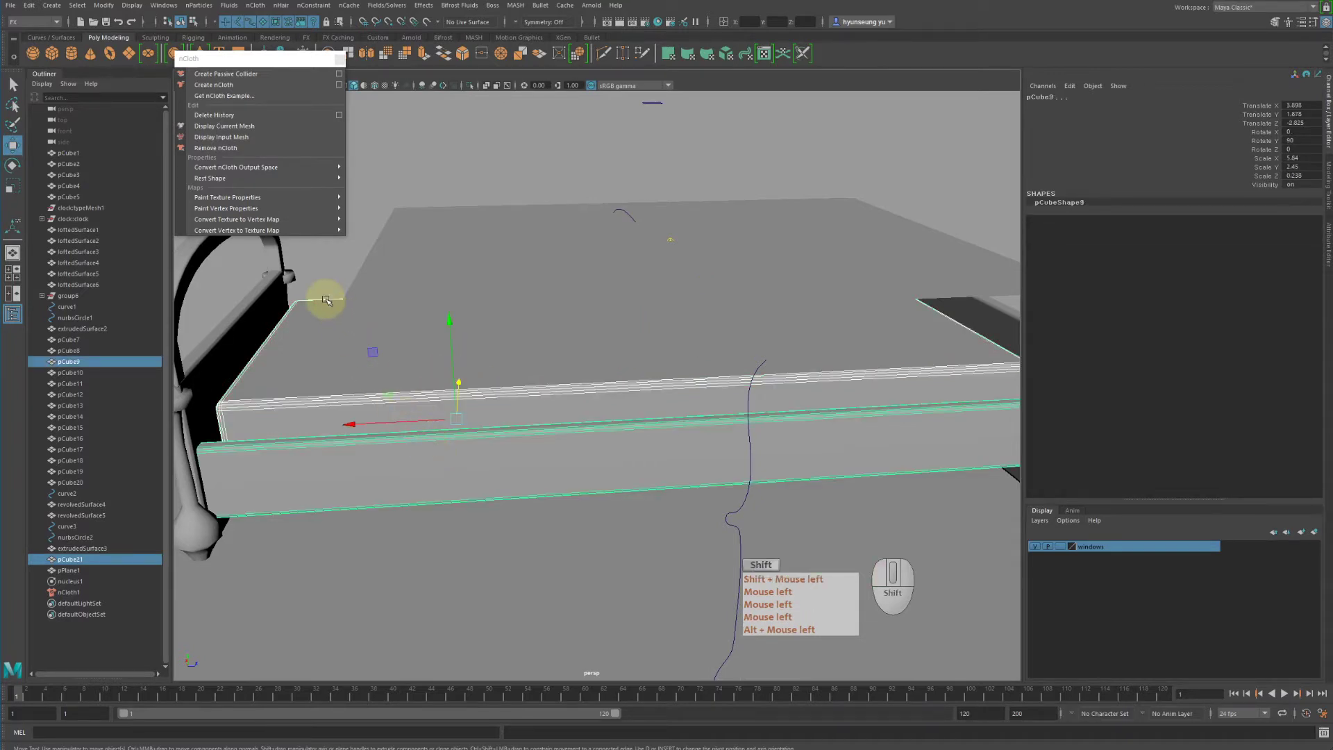
pyautogui.keyDown('alt'); pyautogui.moveTo(321, 298); pyautogui.dragTo(452, 320); pyautogui.keyUp('alt')
pyautogui.keyDown('alt'); pyautogui.moveTo(452, 320); pyautogui.dragTo(583, 333, button='middle'); pyautogui.keyUp('alt')
pyautogui.keyDown('alt'); pyautogui.moveTo(584, 333); pyautogui.dragTo(556, 351); pyautogui.keyUp('alt')
pyautogui.keyDown('shift'); pyautogui.click(691, 366); pyautogui.keyUp('shift')
pyautogui.keyDown('alt'); pyautogui.moveTo(691, 366); pyautogui.dragTo(527, 283); pyautogui.keyUp('alt')
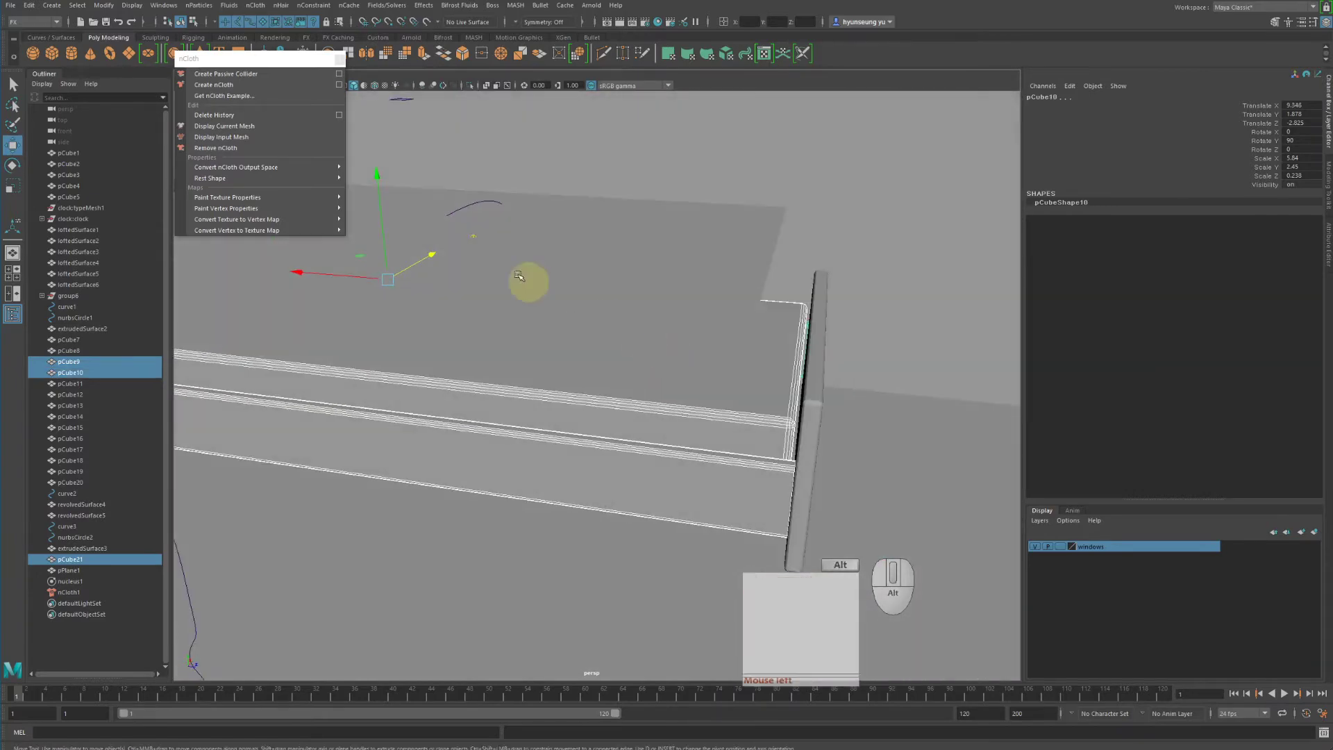
pyautogui.click(229, 74)
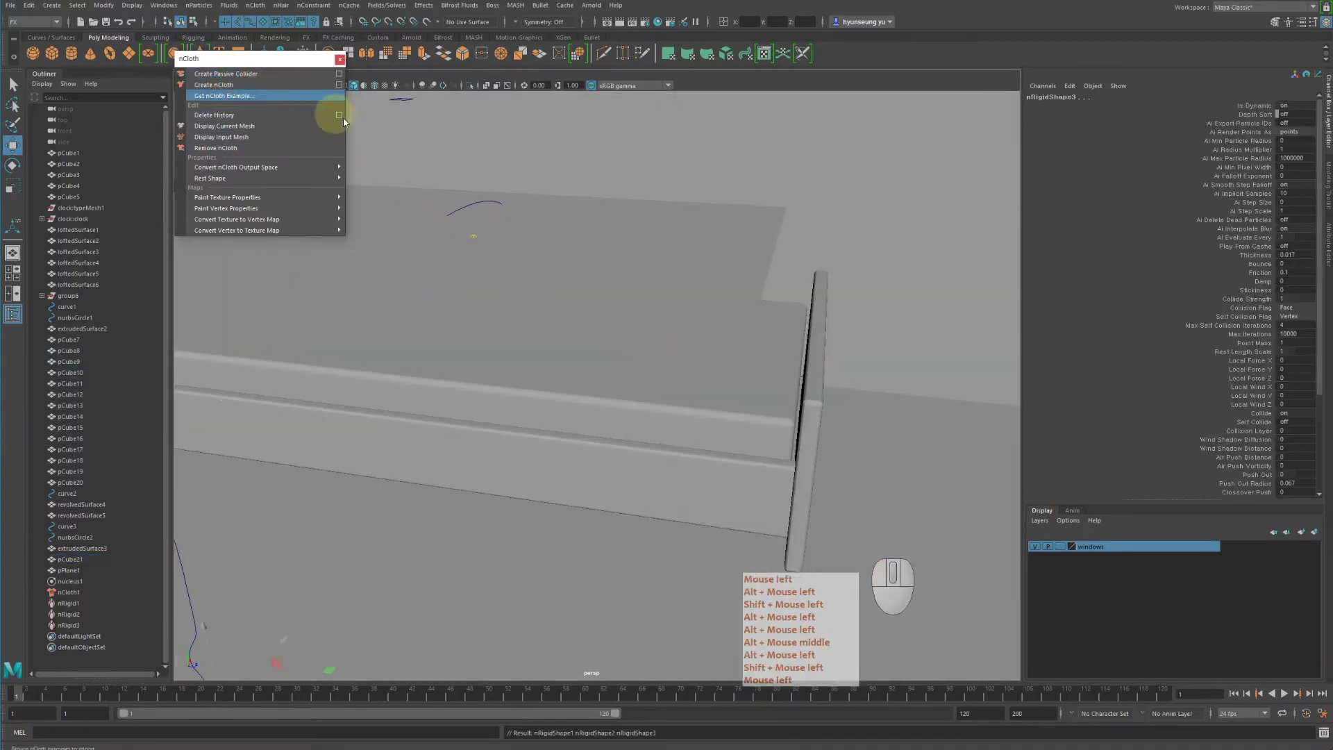
# Review the cloth plane and the mattress and side rail colliders by selecting them individually
pyautogui.keyDown('alt'); pyautogui.moveTo(334, 109); pyautogui.dragTo(595, 232, button='middle'); pyautogui.keyUp('alt')
pyautogui.keyDown('alt'); pyautogui.moveTo(595, 232); pyautogui.dragTo(603, 215); pyautogui.keyUp('alt')
pyautogui.click(693, 233)
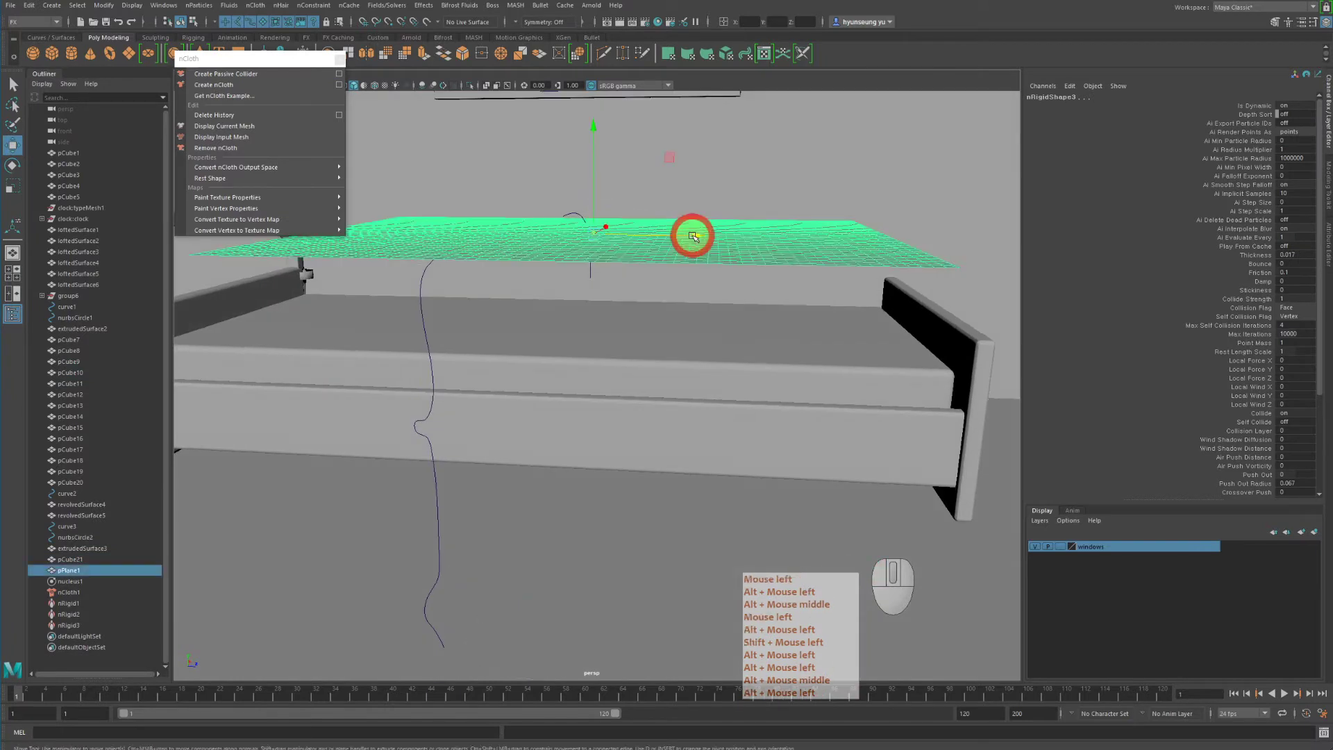
pyautogui.click(690, 319)
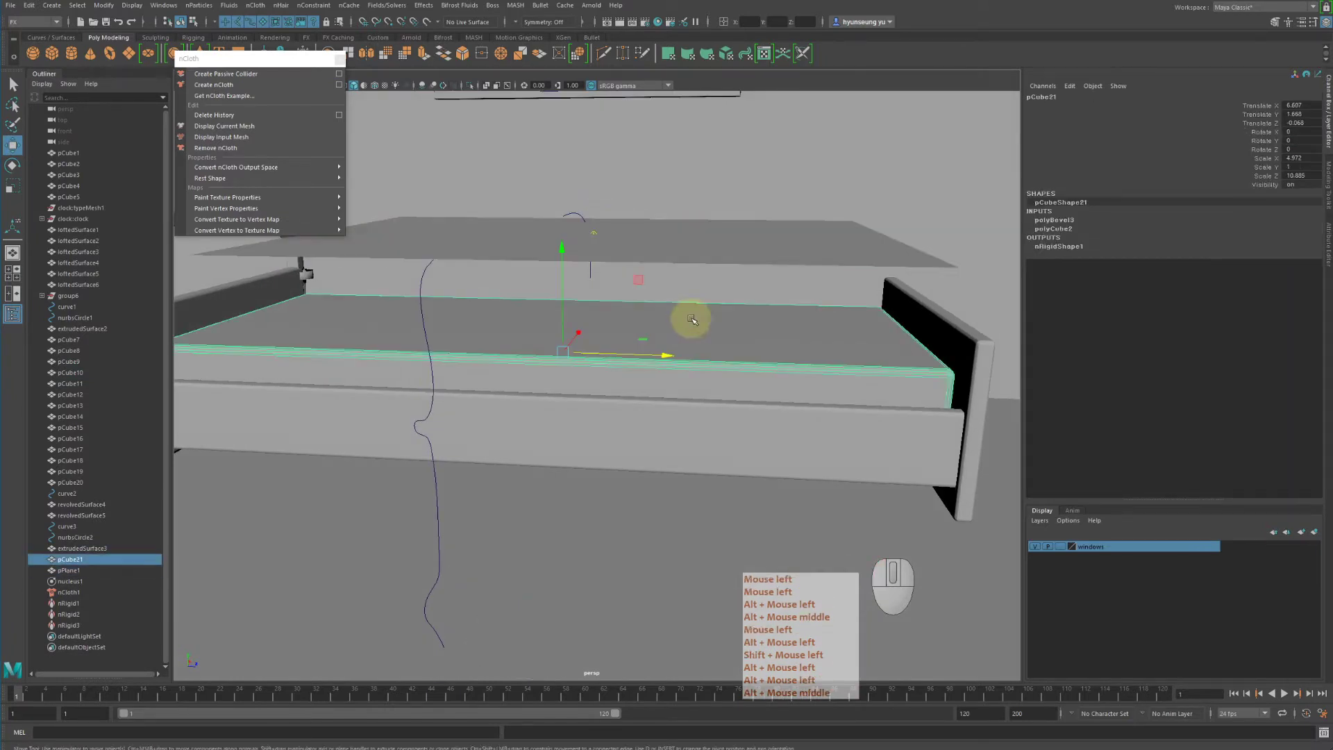
pyautogui.click(693, 414)
pyautogui.keyDown('alt'); pyautogui.moveTo(743, 390); pyautogui.dragTo(581, 402); pyautogui.keyUp('alt')
pyautogui.keyDown('shift'); pyautogui.click(701, 416); pyautogui.keyUp('shift')
pyautogui.keyDown('alt'); pyautogui.moveTo(580, 401); pyautogui.dragTo(631, 395, button='right'); pyautogui.keyUp('alt')
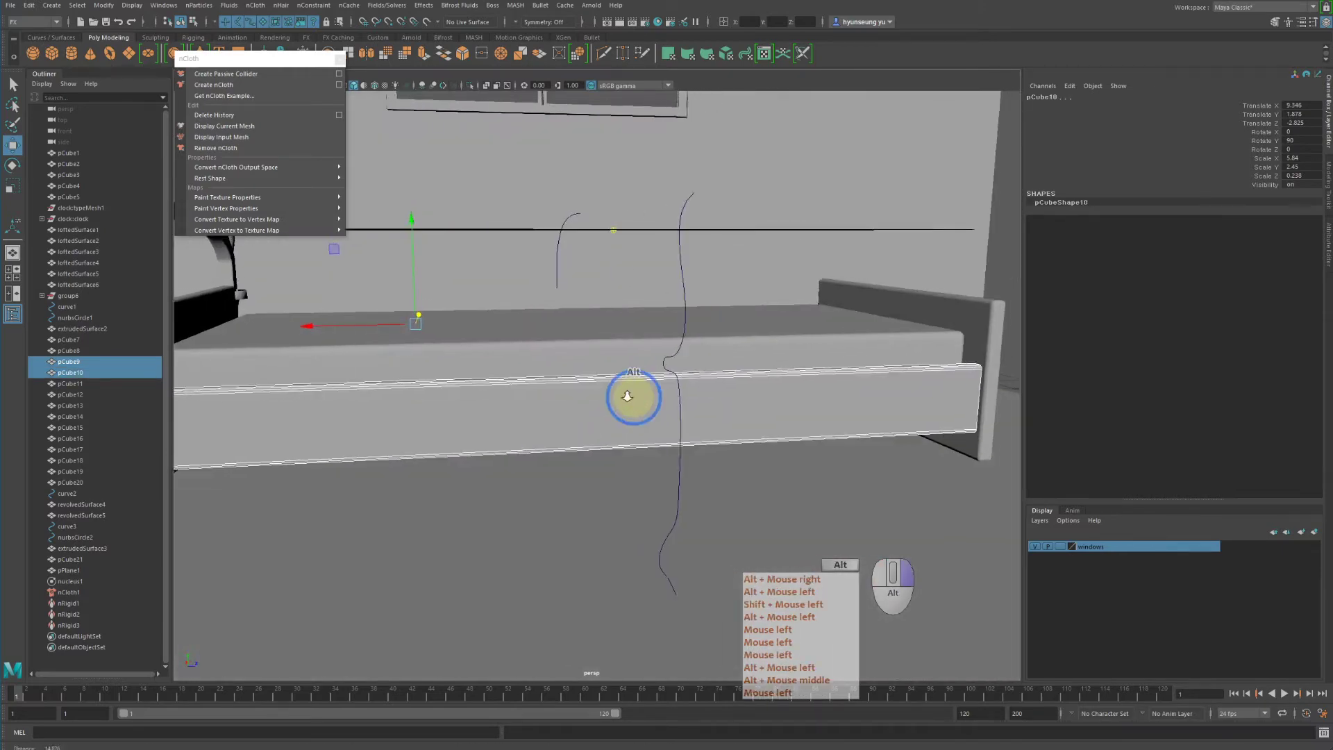
pyautogui.keyDown('alt'); pyautogui.moveTo(631, 395); pyautogui.dragTo(610, 378); pyautogui.keyUp('alt')
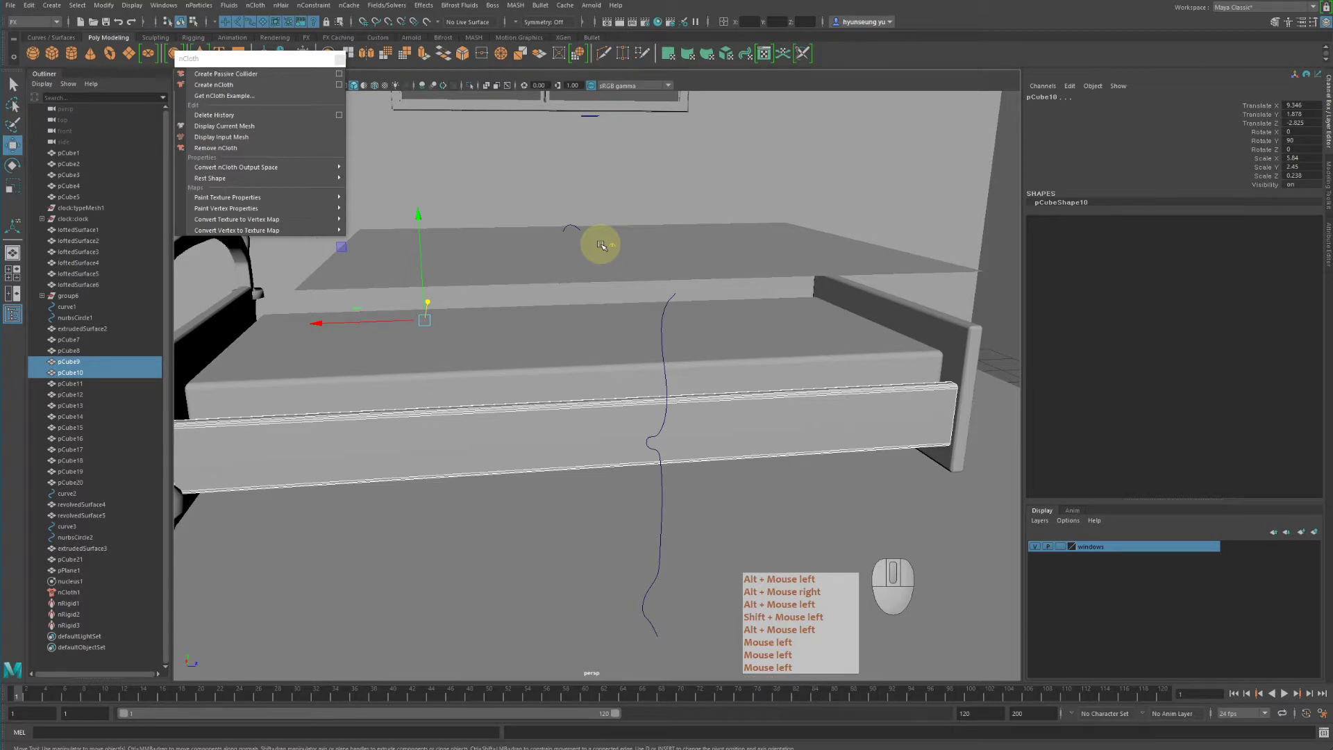
pyautogui.click(609, 357)
pyautogui.click(610, 432)
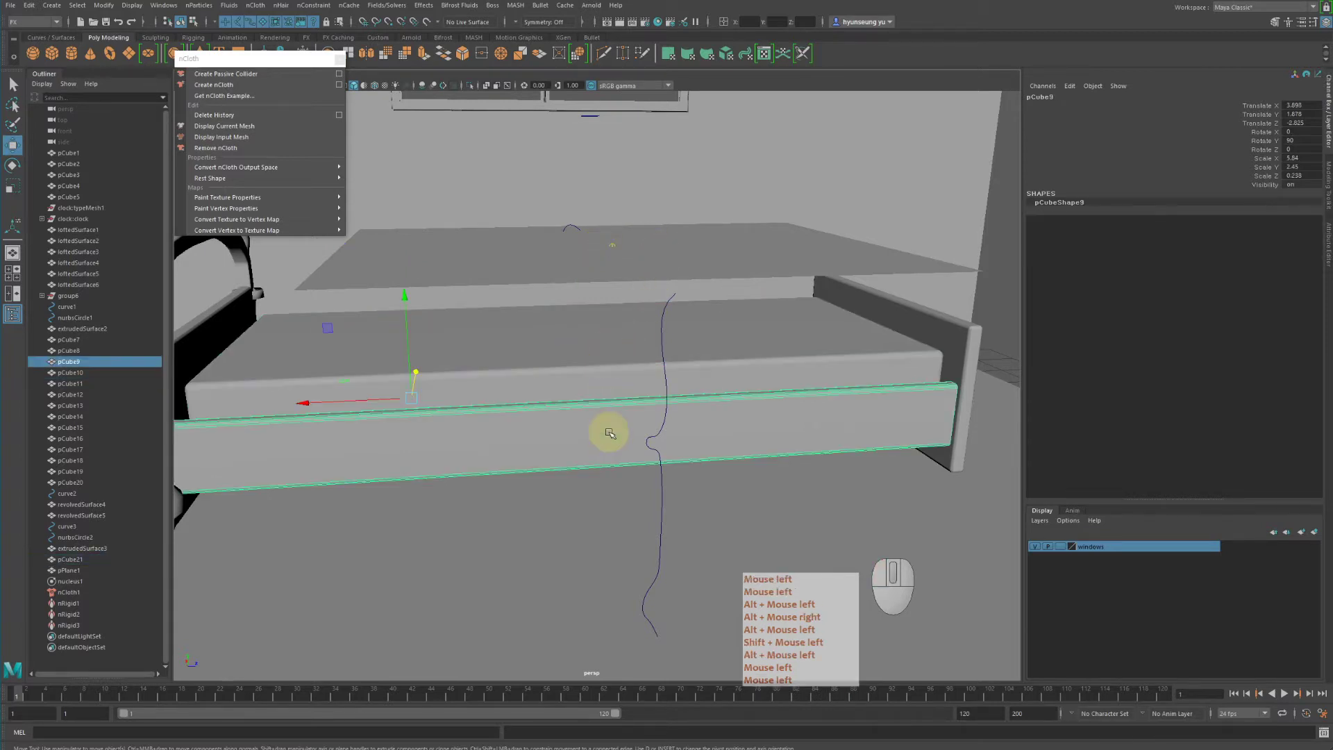
pyautogui.click(609, 351)
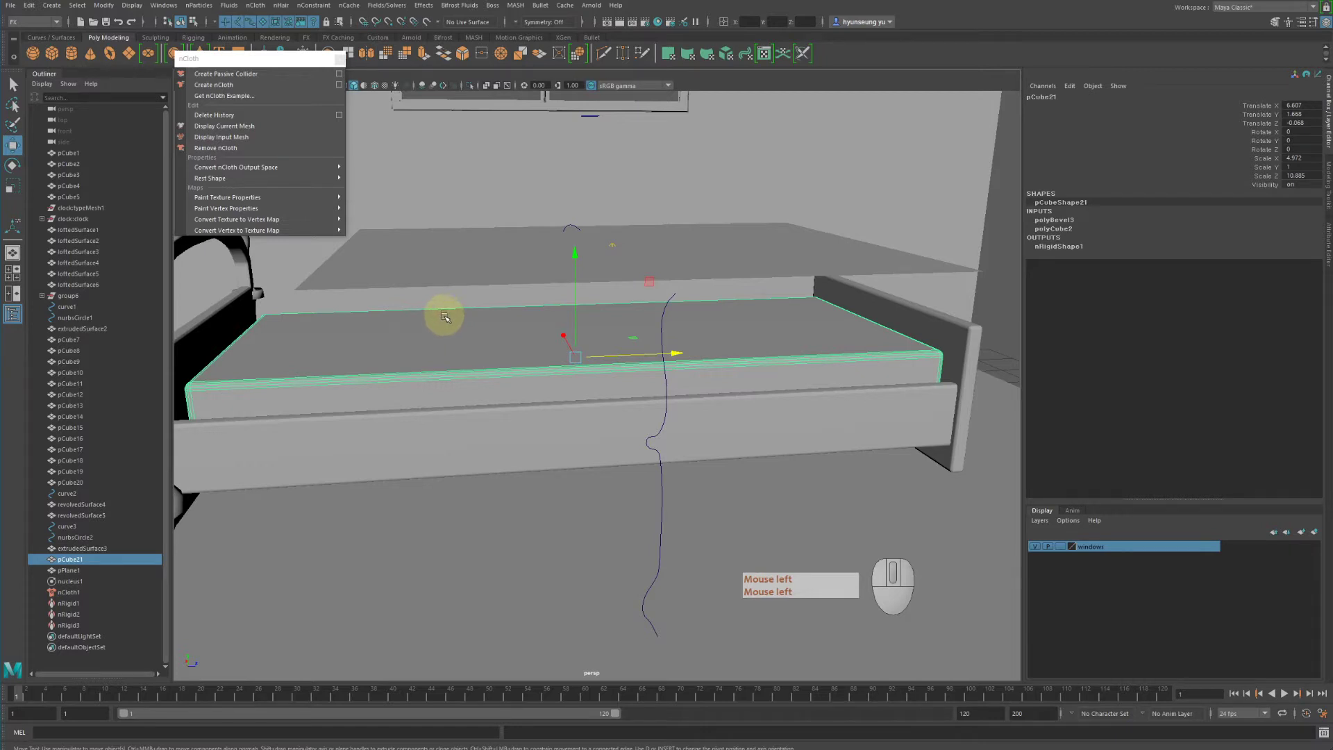
pyautogui.click(194, 137)
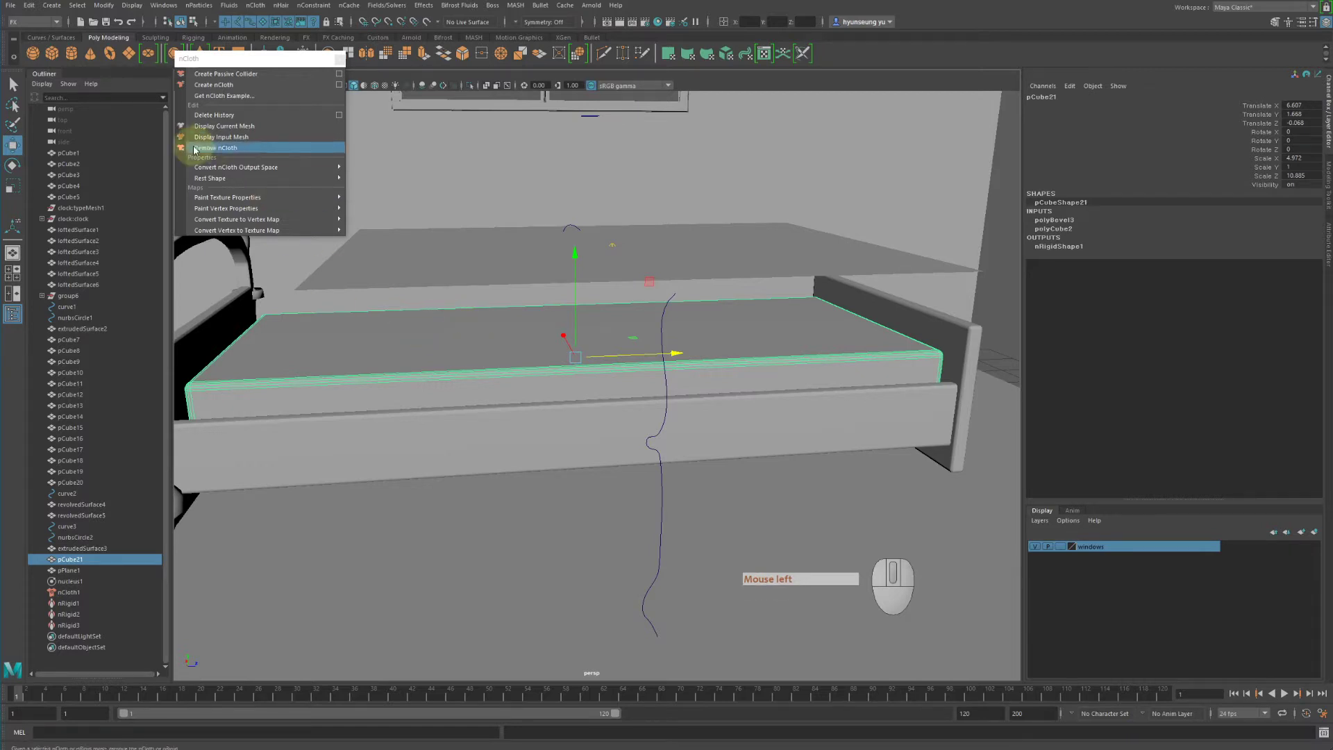
pyautogui.click(104, 5)
pyautogui.moveTo(157, 275)
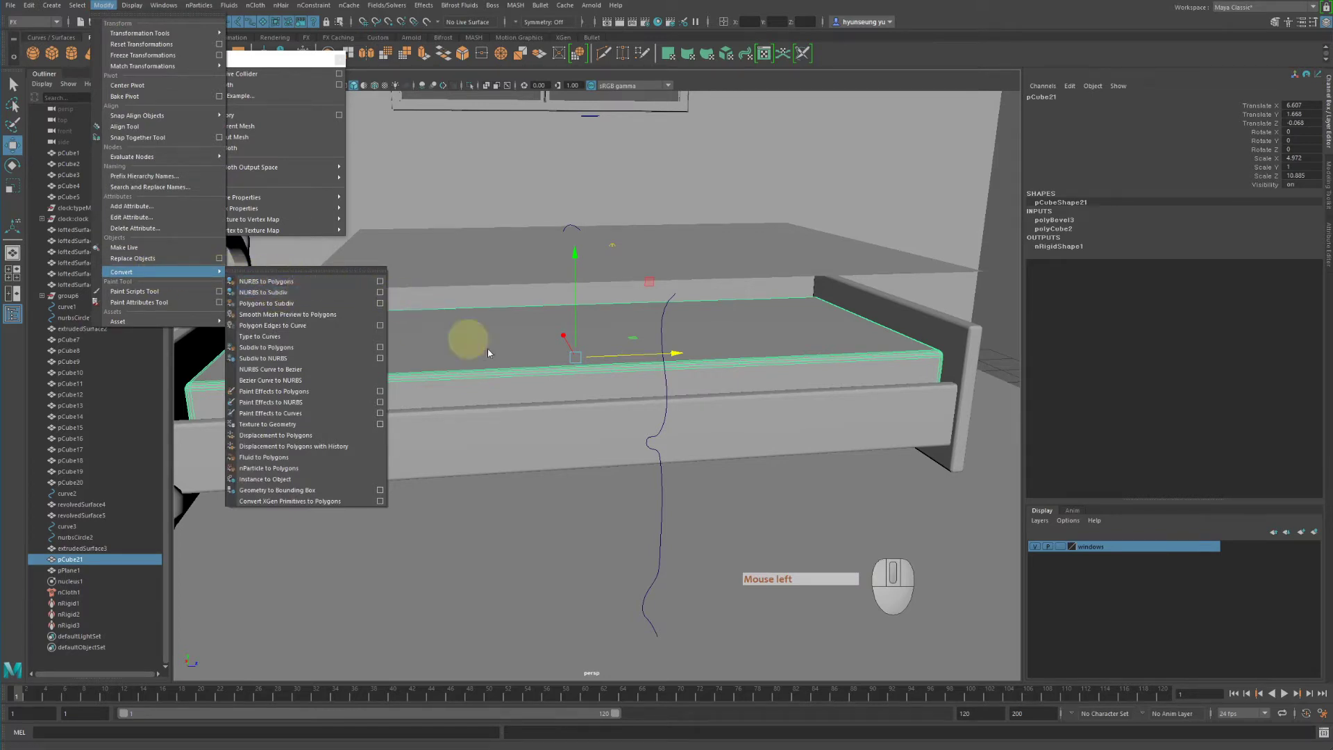
pyautogui.click(507, 356)
pyautogui.keyDown('alt'); pyautogui.moveTo(610, 378); pyautogui.dragTo(575, 358); pyautogui.keyUp('alt')
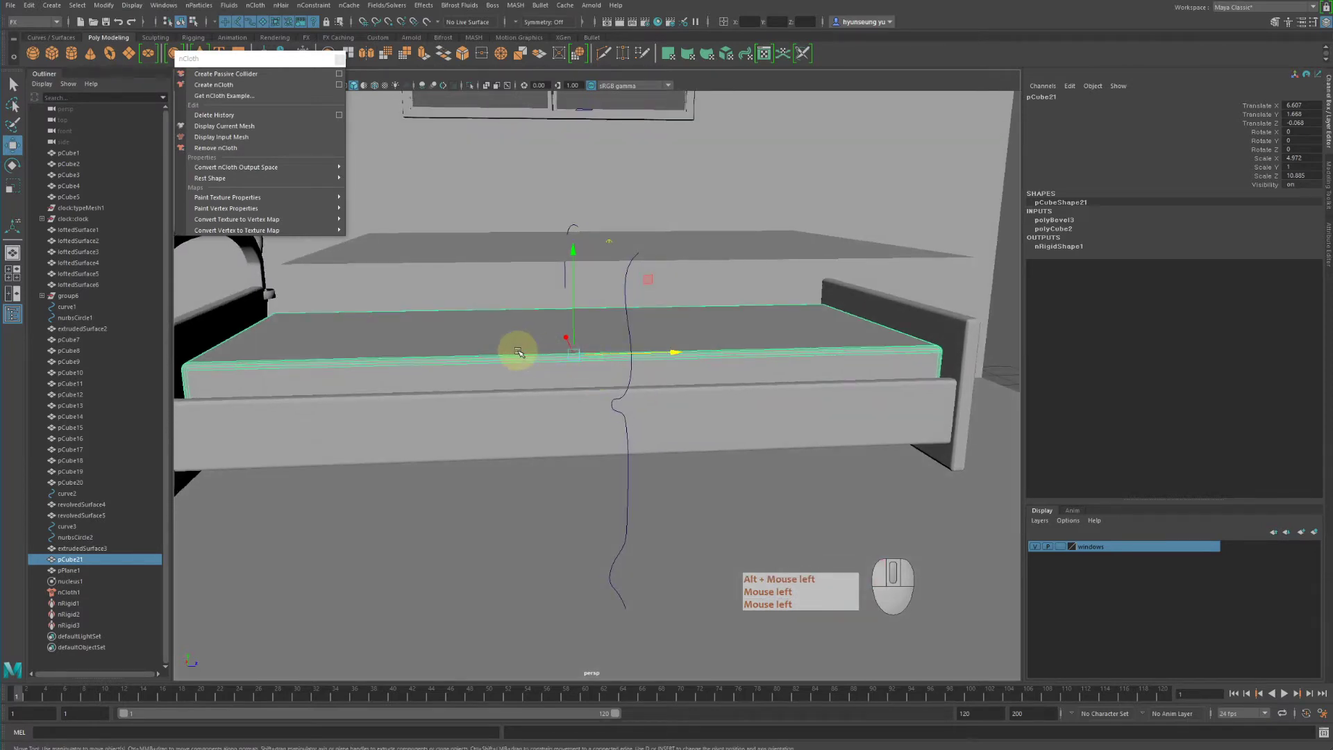
pyautogui.rightClick(480, 351)
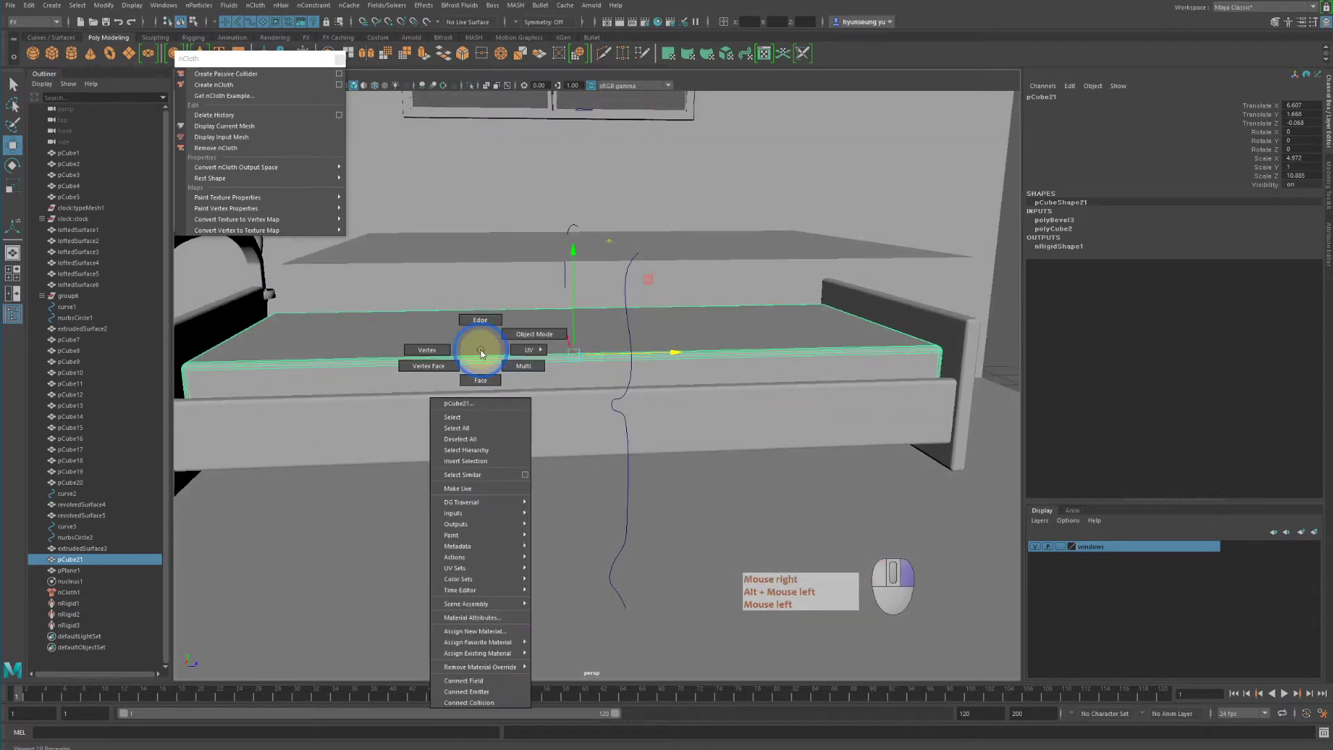
pyautogui.moveTo(481, 352)
pyautogui.mouseDown(button='right')
pyautogui.moveTo(439, 357)
pyautogui.moveTo(485, 318)
pyautogui.moveTo(472, 372)
pyautogui.moveTo(535, 337)
pyautogui.moveTo(508, 375)
pyautogui.moveTo(479, 355)
pyautogui.mouseUp(button='right')
pyautogui.keyDown('alt'); pyautogui.moveTo(480, 352); pyautogui.dragTo(514, 368); pyautogui.keyUp('alt')
pyautogui.keyDown('alt'); pyautogui.moveTo(514, 368); pyautogui.dragTo(544, 373, button='right'); pyautogui.keyUp('alt')
pyautogui.keyDown('alt'); pyautogui.moveTo(544, 373); pyautogui.dragTo(560, 381, button='middle'); pyautogui.keyUp('alt')
pyautogui.keyDown('alt'); pyautogui.moveTo(615, 386); pyautogui.dragTo(619, 381); pyautogui.keyUp('alt')
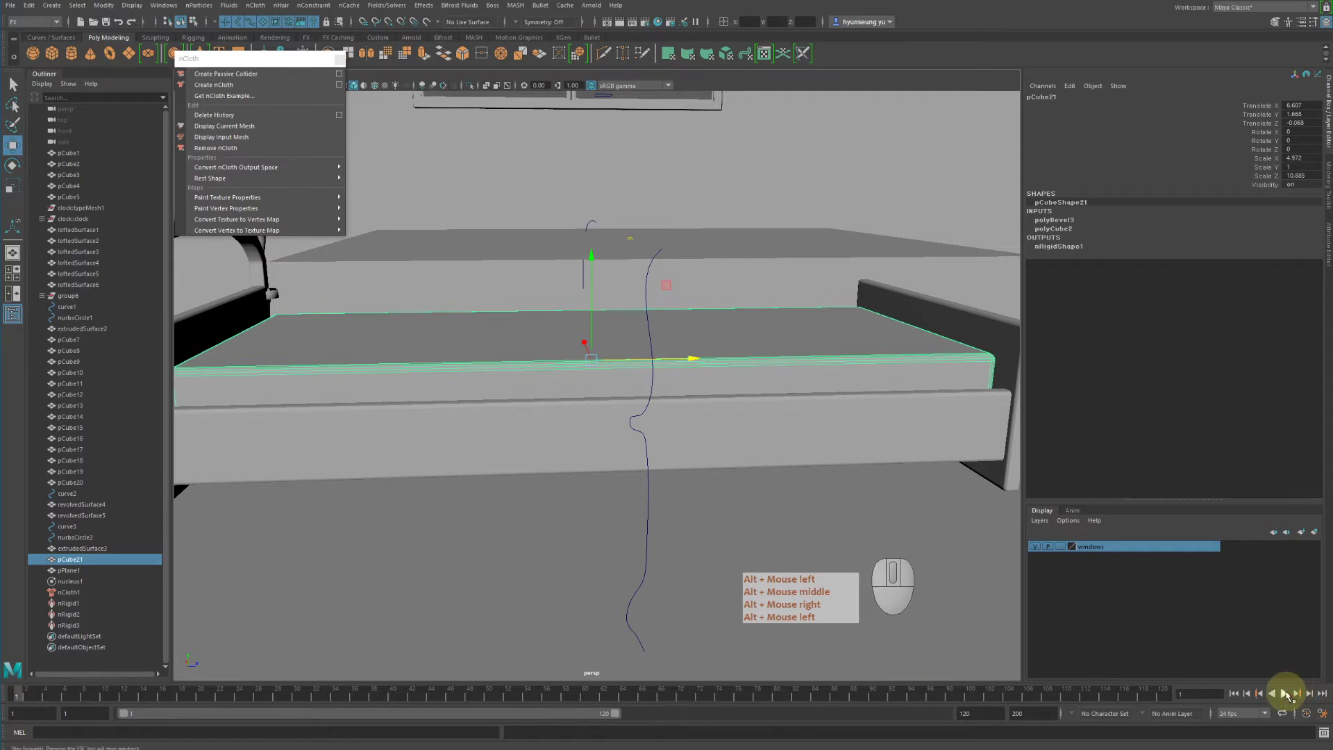
# Play the cloth simulation, stop it once the plane has fallen, and examine how the plane drapes over the bed
pyautogui.click(1285, 694)
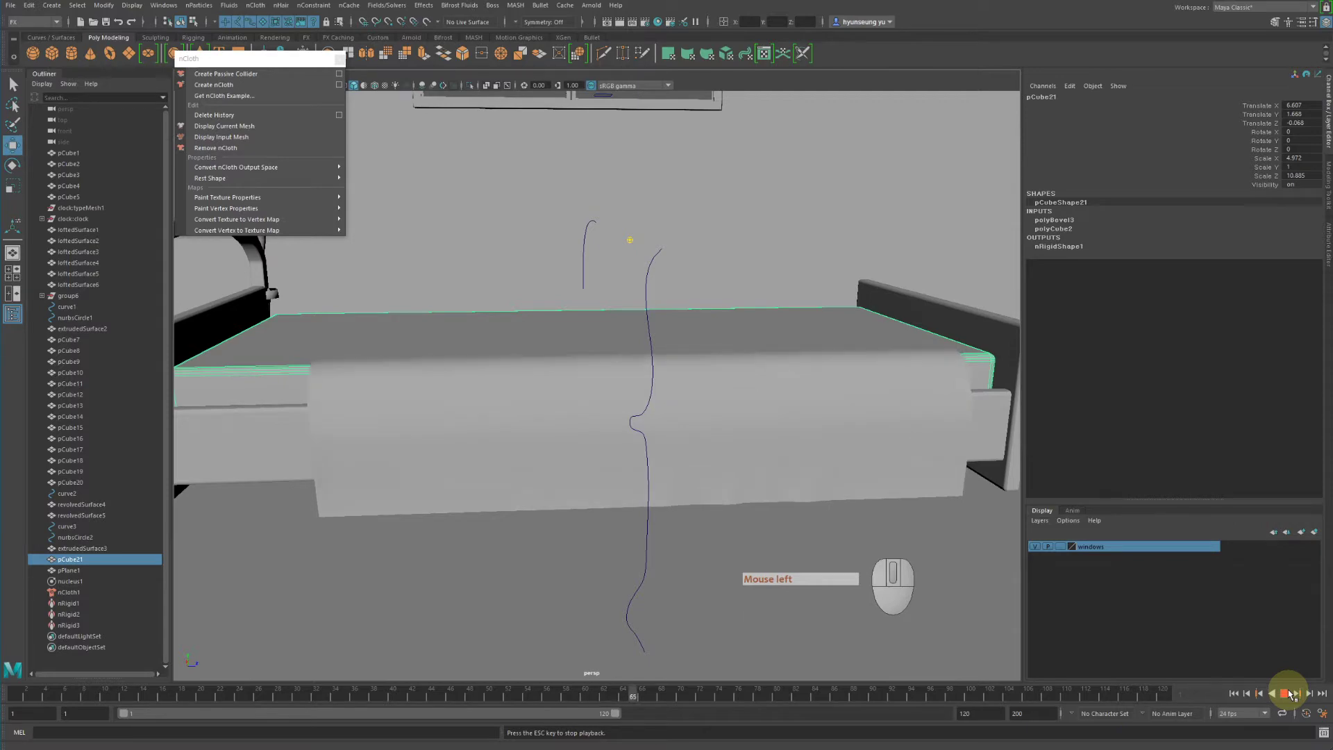
pyautogui.click(1289, 693)
pyautogui.click(995, 497)
pyautogui.click(906, 469)
pyautogui.keyDown('alt'); pyautogui.moveTo(955, 482); pyautogui.dragTo(905, 497); pyautogui.keyUp('alt')
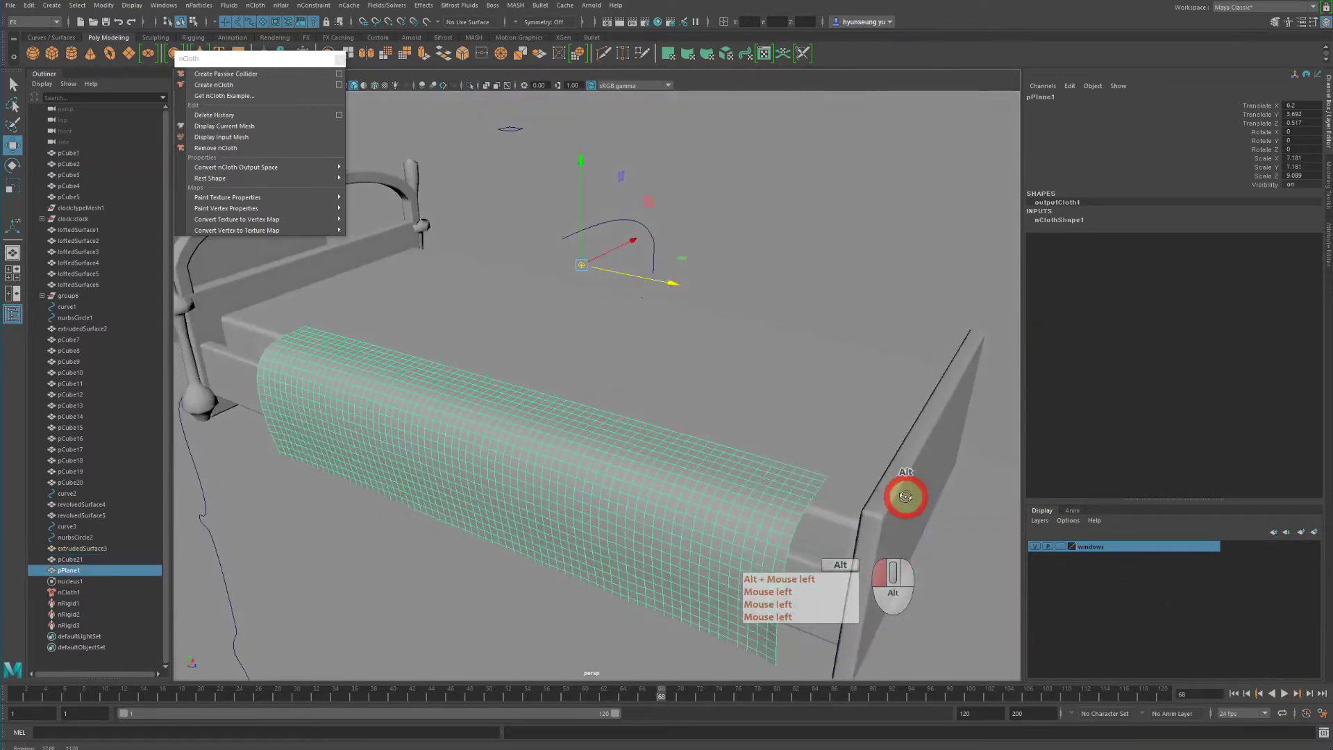
# Replay the simulation from the first frame with the whole bed in view, stop around frame 39, and rewind it
pyautogui.click(1234, 694)
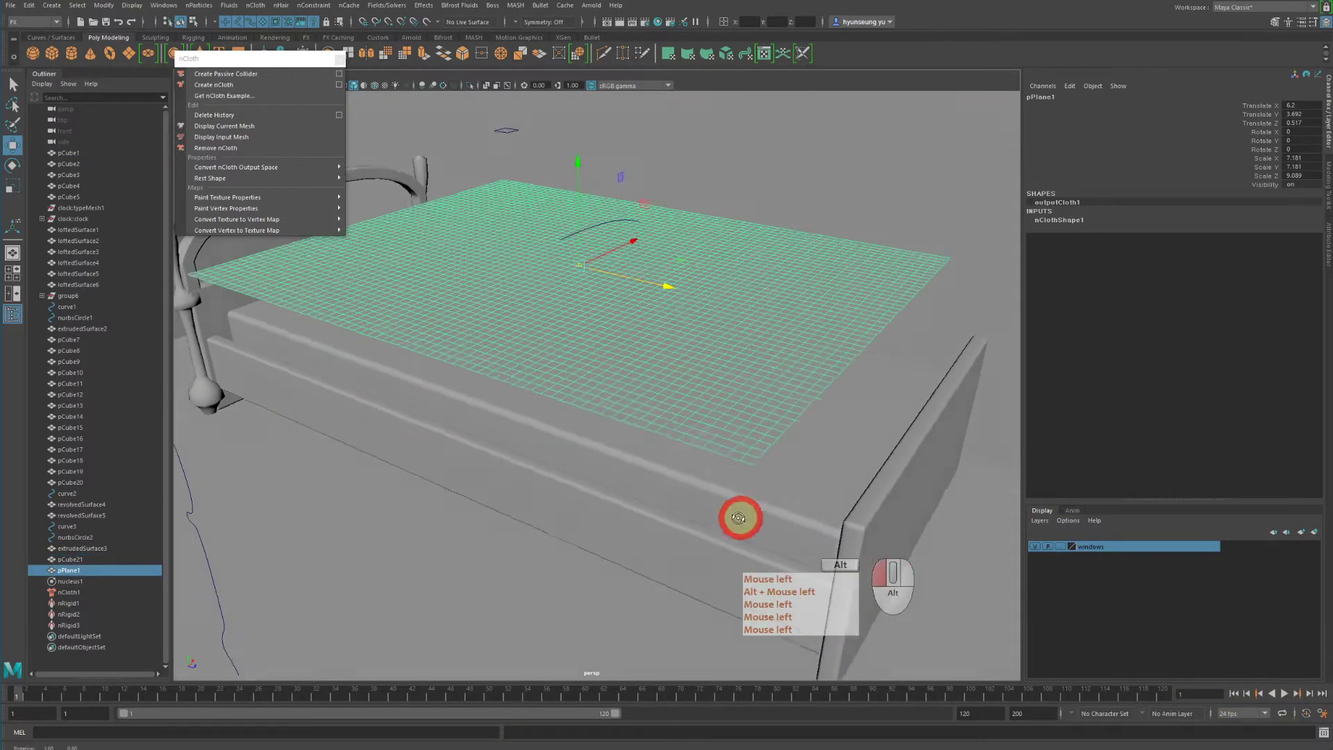
pyautogui.keyDown('alt'); pyautogui.moveTo(738, 518); pyautogui.dragTo(798, 535); pyautogui.keyUp('alt')
pyautogui.click(1285, 693)
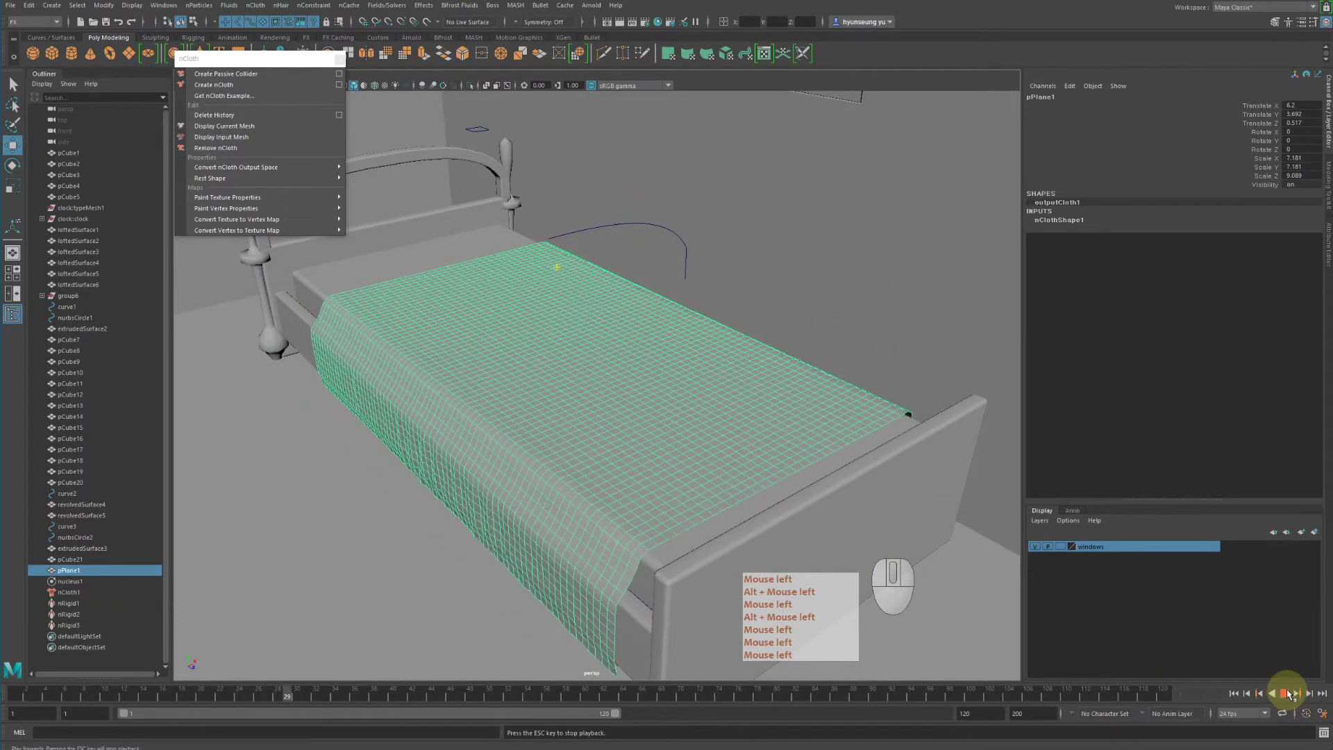
pyautogui.click(1285, 693)
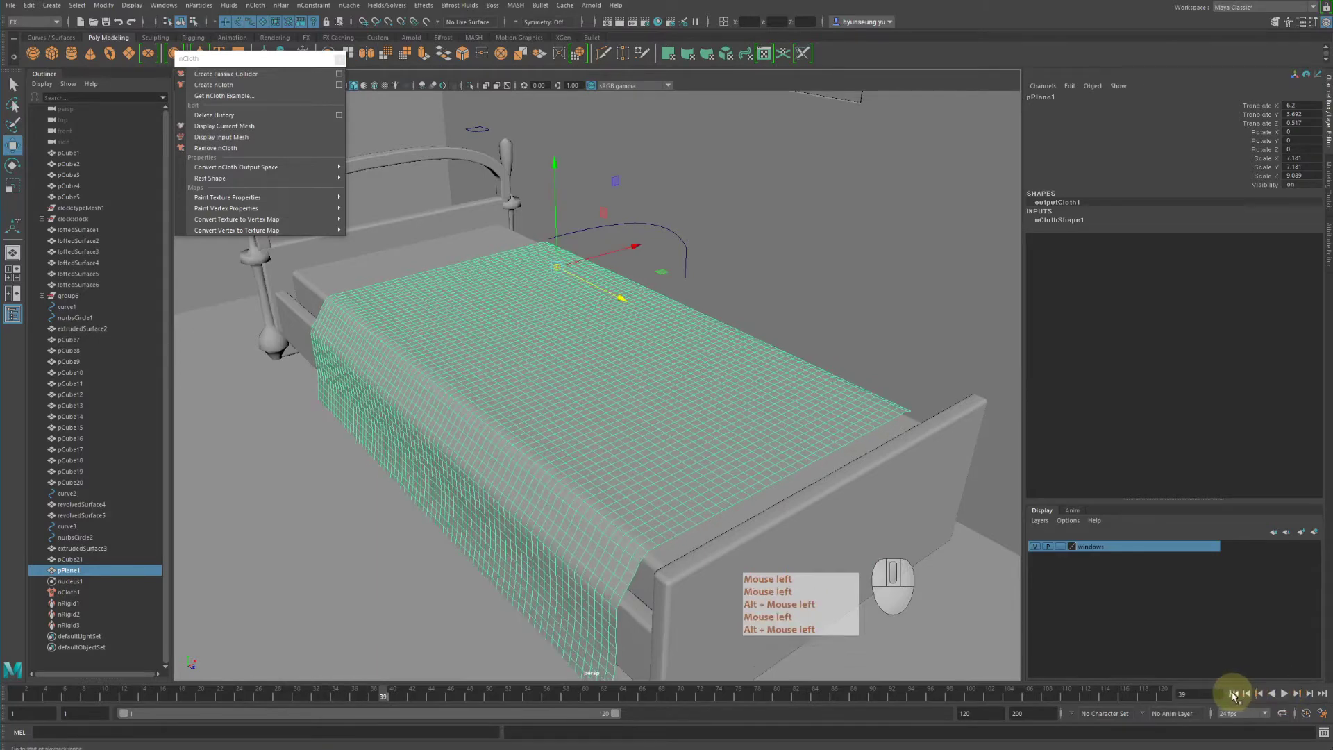
pyautogui.click(1233, 694)
# Select the footboard and the mattress in turn, jump the timeline ahead as far as frame 104, and rewind to the first frame
pyautogui.keyDown('alt'); pyautogui.moveTo(872, 518); pyautogui.dragTo(914, 506); pyautogui.keyUp('alt')
pyautogui.press('q')
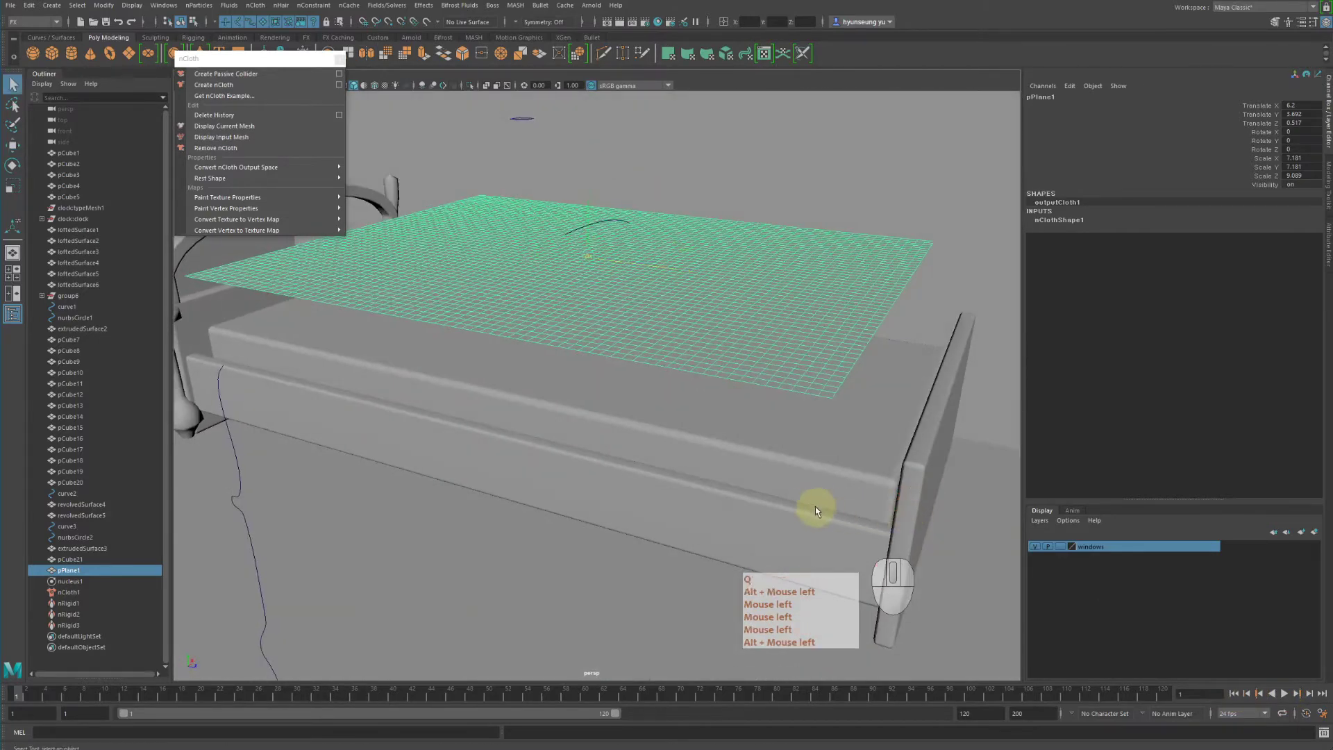
pyautogui.keyDown('alt'); pyautogui.moveTo(815, 506); pyautogui.dragTo(794, 506); pyautogui.keyUp('alt')
pyautogui.click(933, 464)
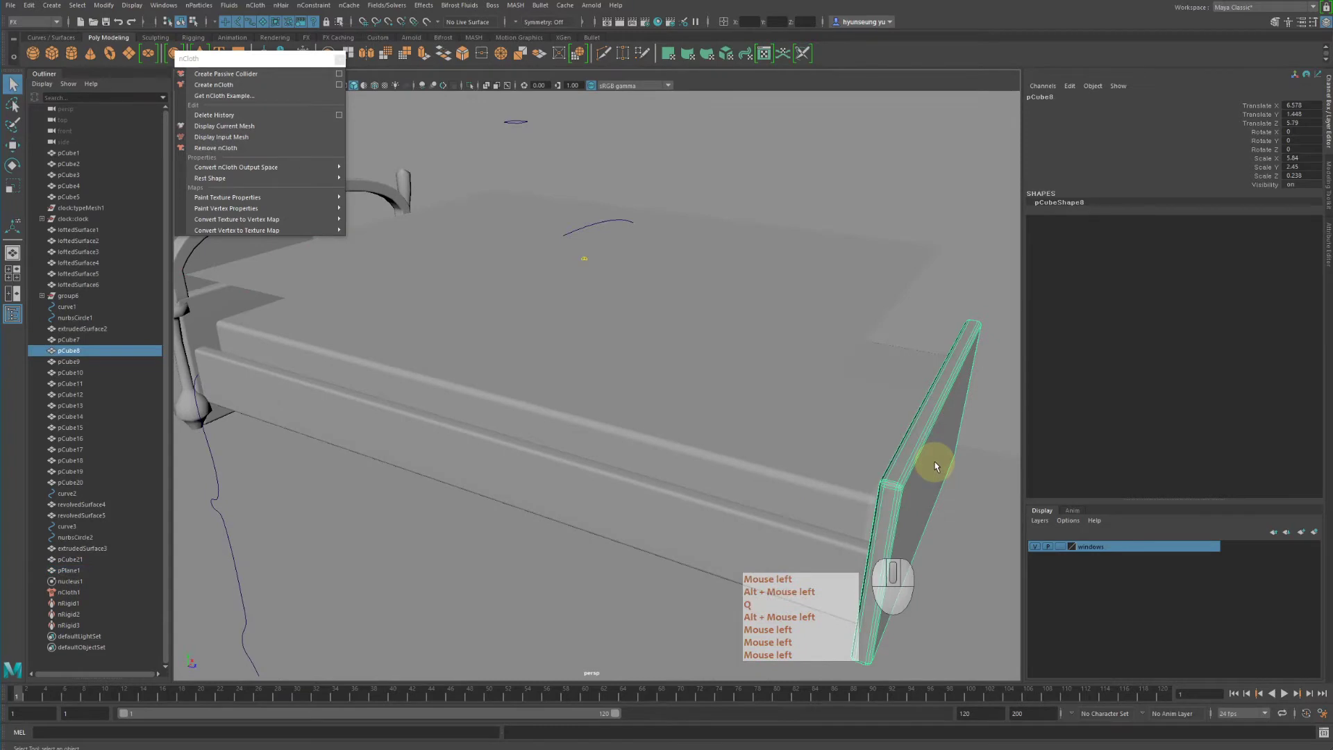
pyautogui.click(867, 464)
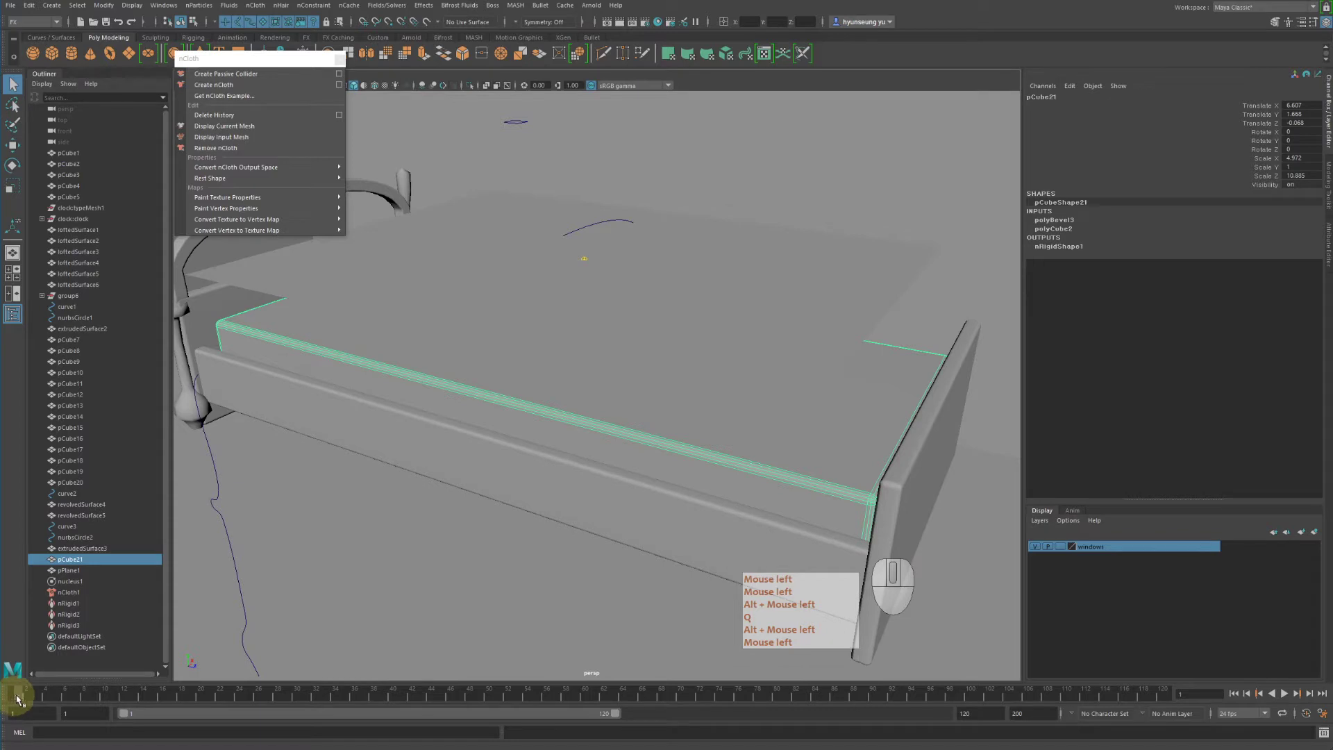
pyautogui.click(585, 694)
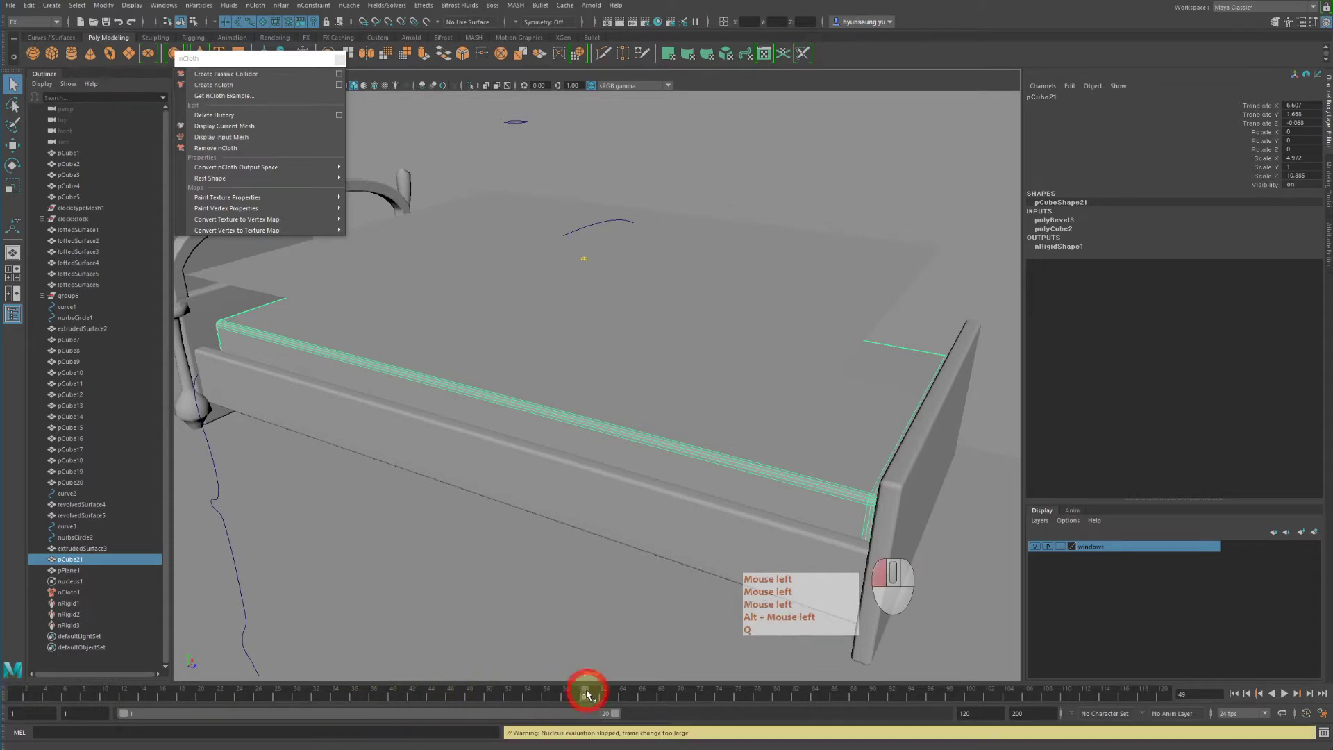
pyautogui.click(777, 693)
pyautogui.click(1009, 693)
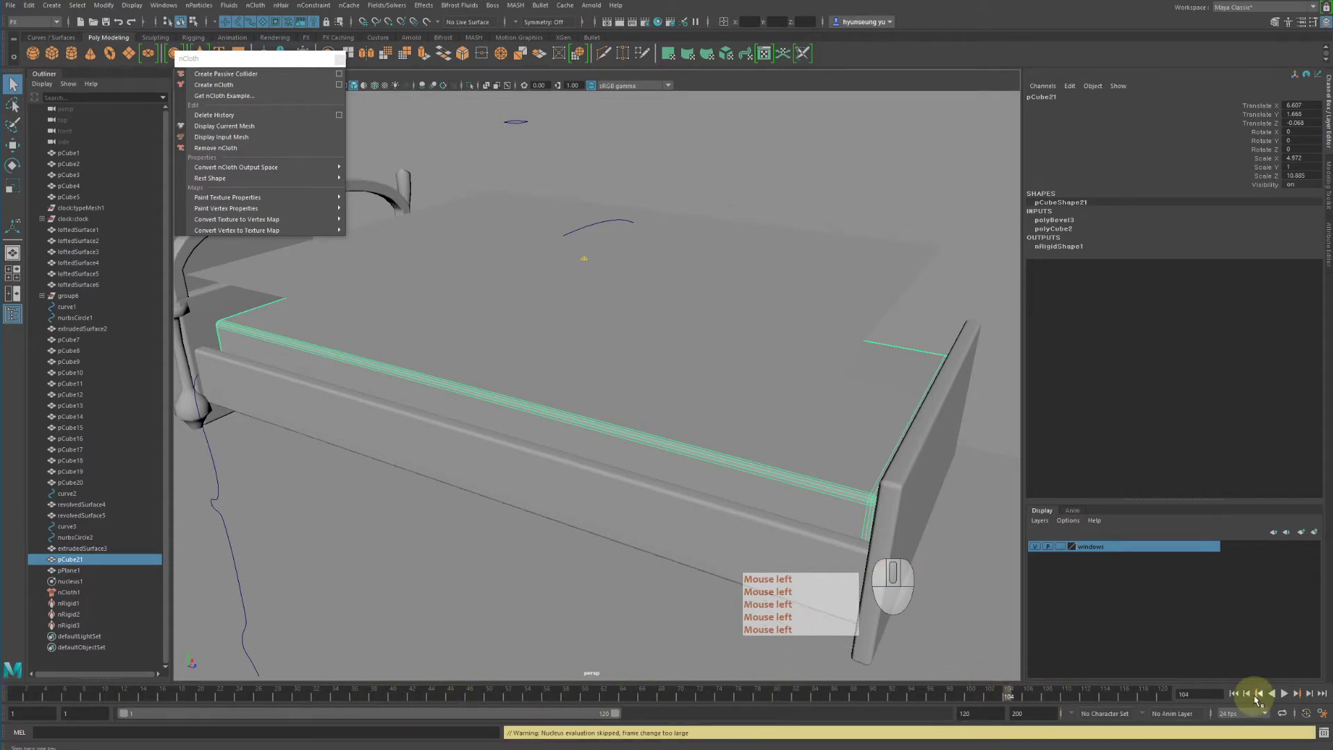
pyautogui.click(1231, 693)
# Play the simulation to frame 48 and examine the draped cloth in wireframe and shaded display
pyautogui.click(1284, 694)
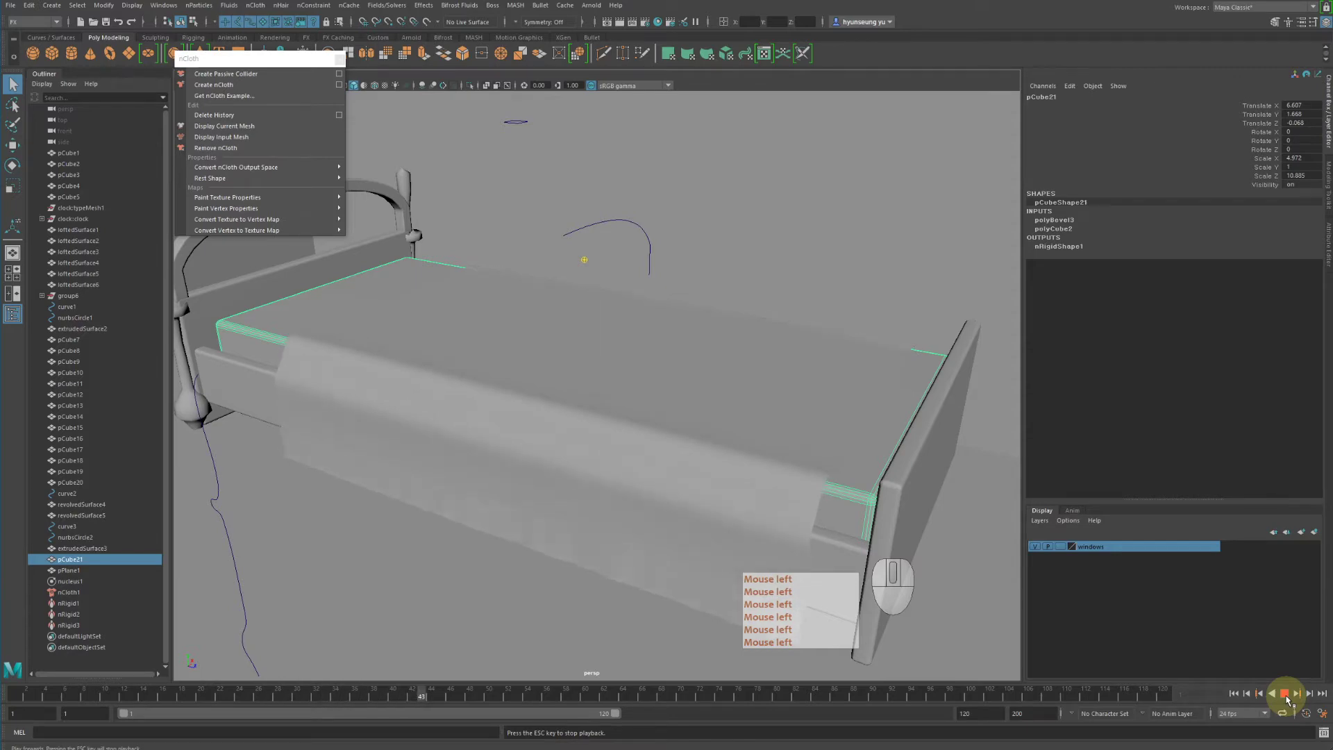
pyautogui.click(1284, 693)
pyautogui.moveTo(868, 517)
pyautogui.keyDown('alt'); pyautogui.mouseDown()
pyautogui.moveTo(800, 517)
pyautogui.moveTo(763, 625)
pyautogui.mouseUp(); pyautogui.keyUp('alt')
pyautogui.press('4')
pyautogui.press('5')
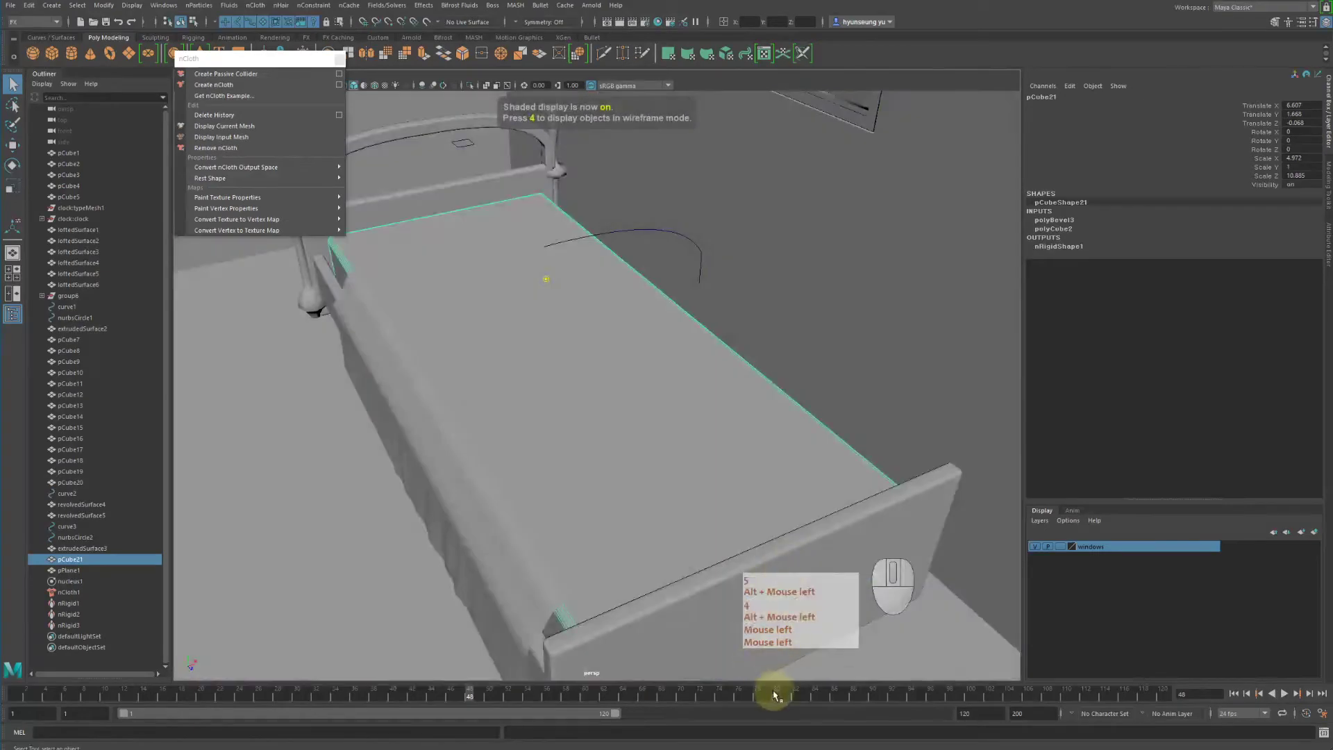
# Jump the timeline through later frames up to frame 110 and return to frame 1
pyautogui.click(773, 692)
pyautogui.click(848, 693)
pyautogui.click(967, 689)
pyautogui.click(1064, 687)
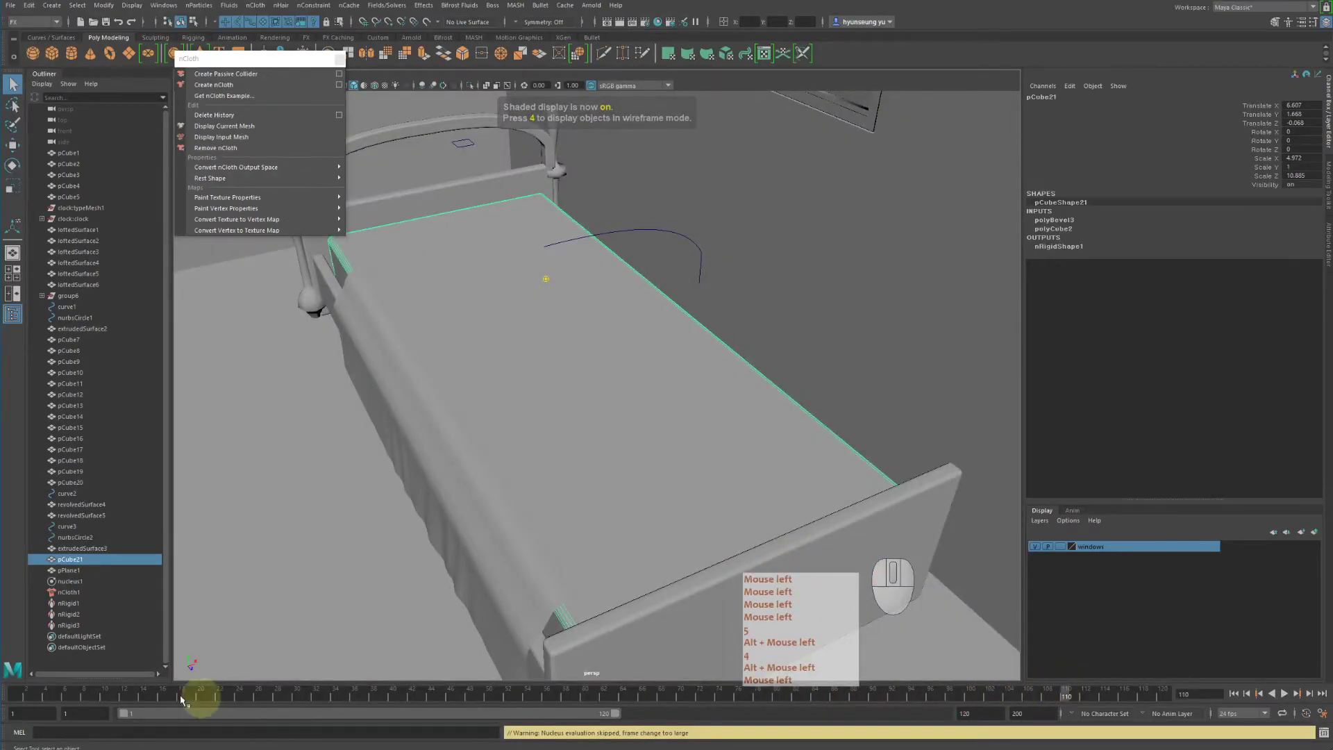
pyautogui.click(14, 693)
# Set the Friction of the cloth plane's nClothShape1 to 1
pyautogui.keyDown('alt'); pyautogui.moveTo(425, 610); pyautogui.dragTo(662, 520); pyautogui.keyUp('alt')
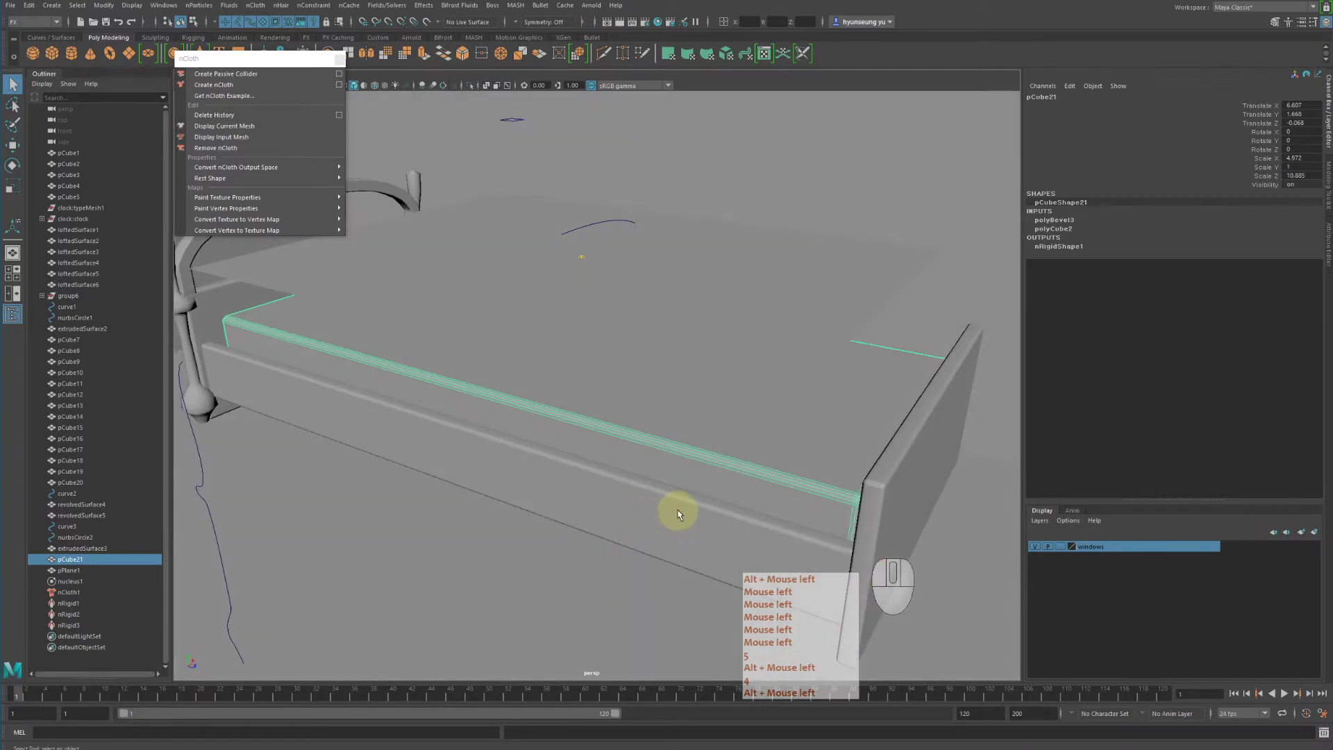
pyautogui.keyDown('alt'); pyautogui.moveTo(743, 417); pyautogui.dragTo(765, 341); pyautogui.keyUp('alt')
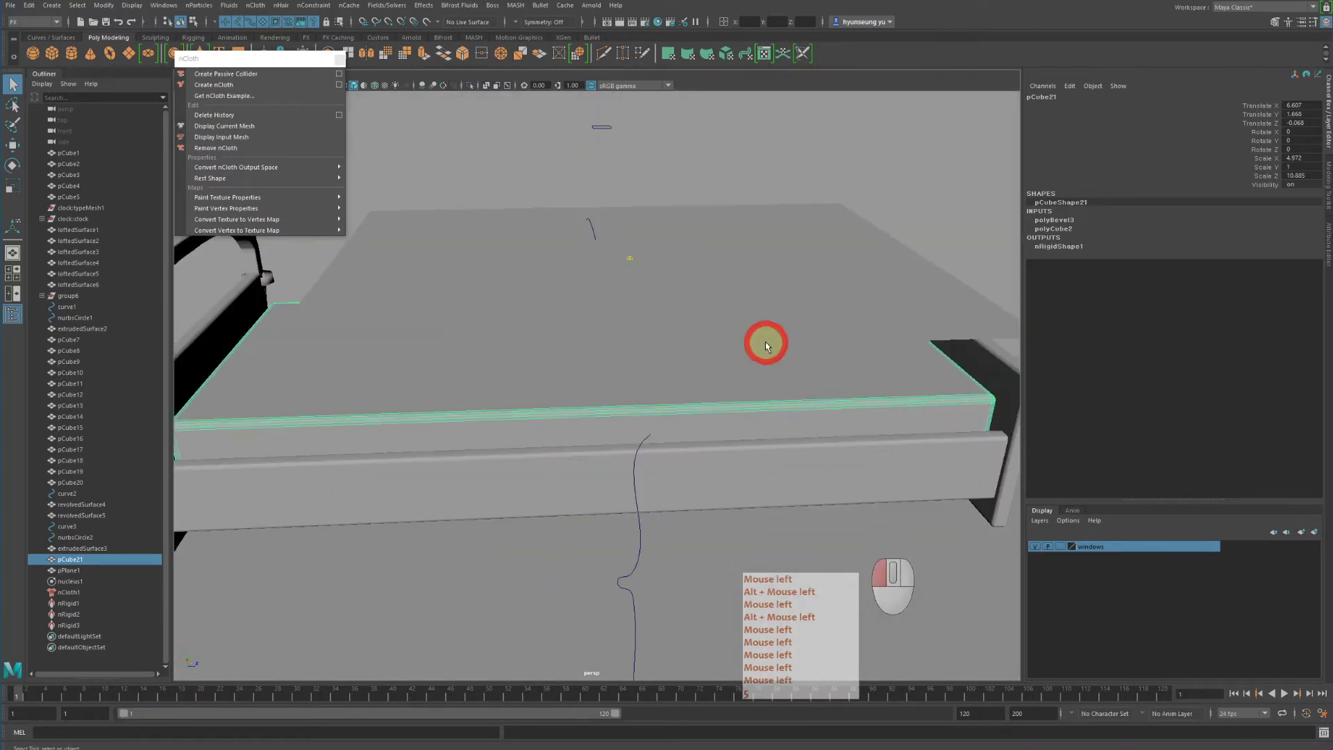
pyautogui.click(765, 341)
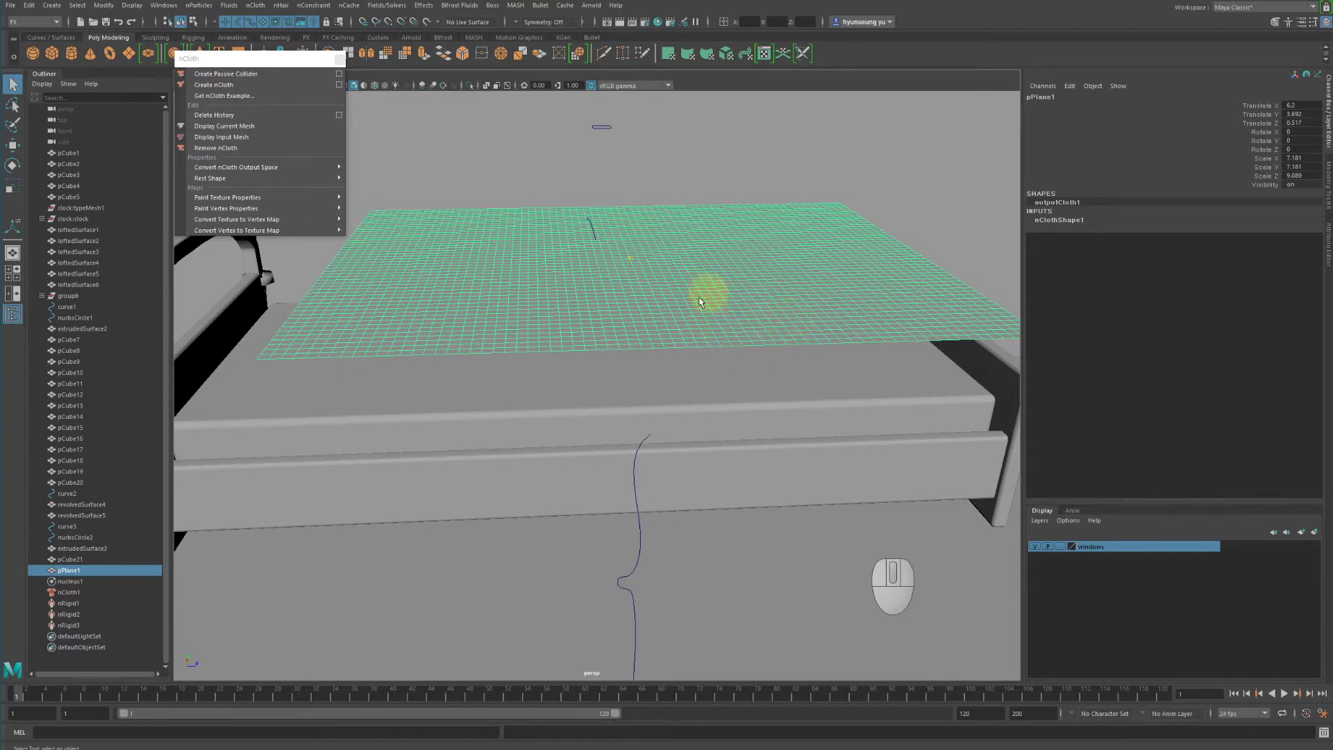
pyautogui.click(1059, 220)
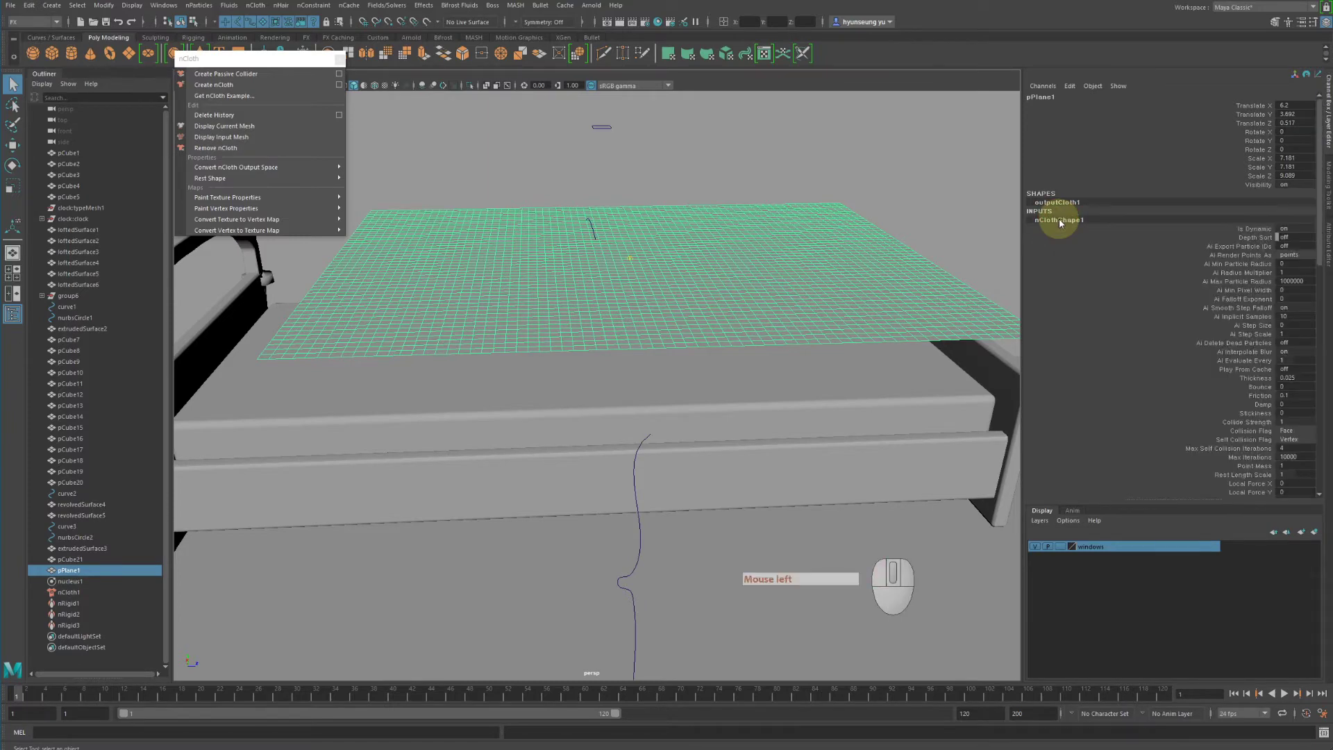
pyautogui.scroll(-10, 1148, 300)
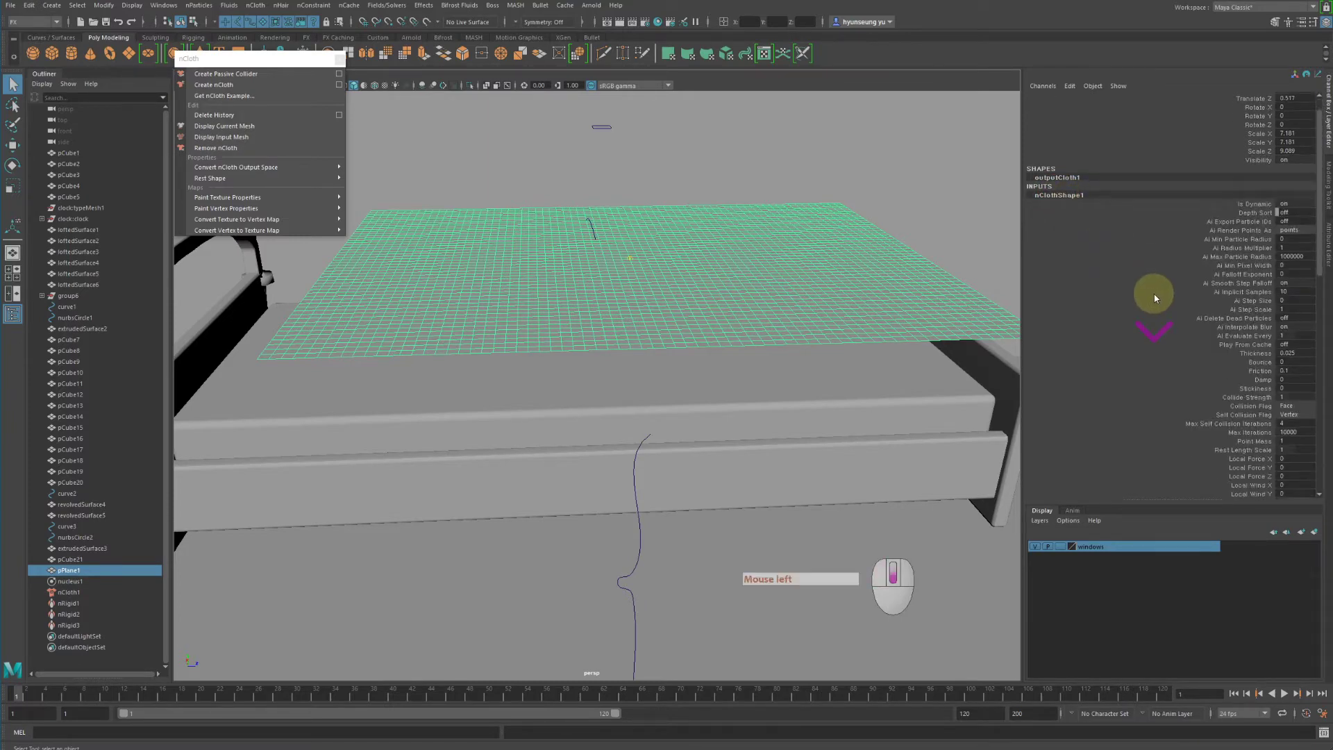
pyautogui.scroll(10, 1155, 294)
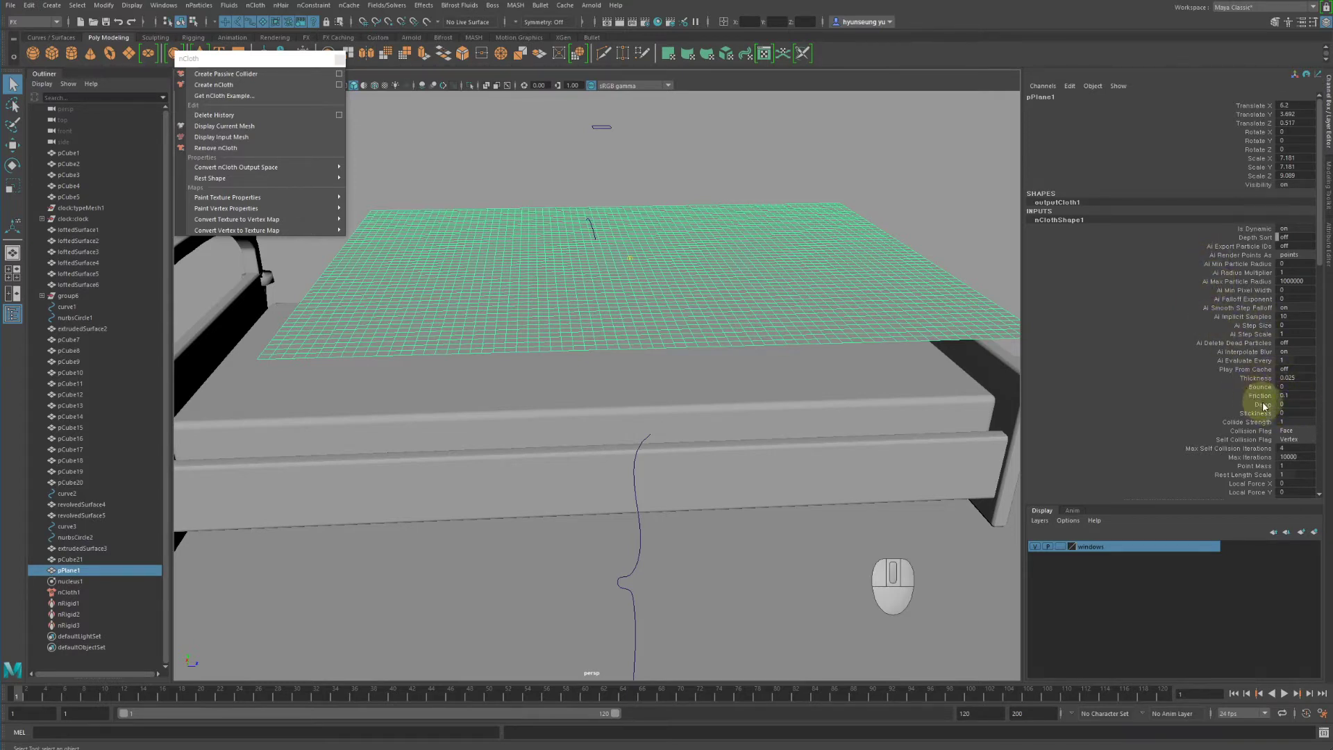
pyautogui.click(1292, 395)
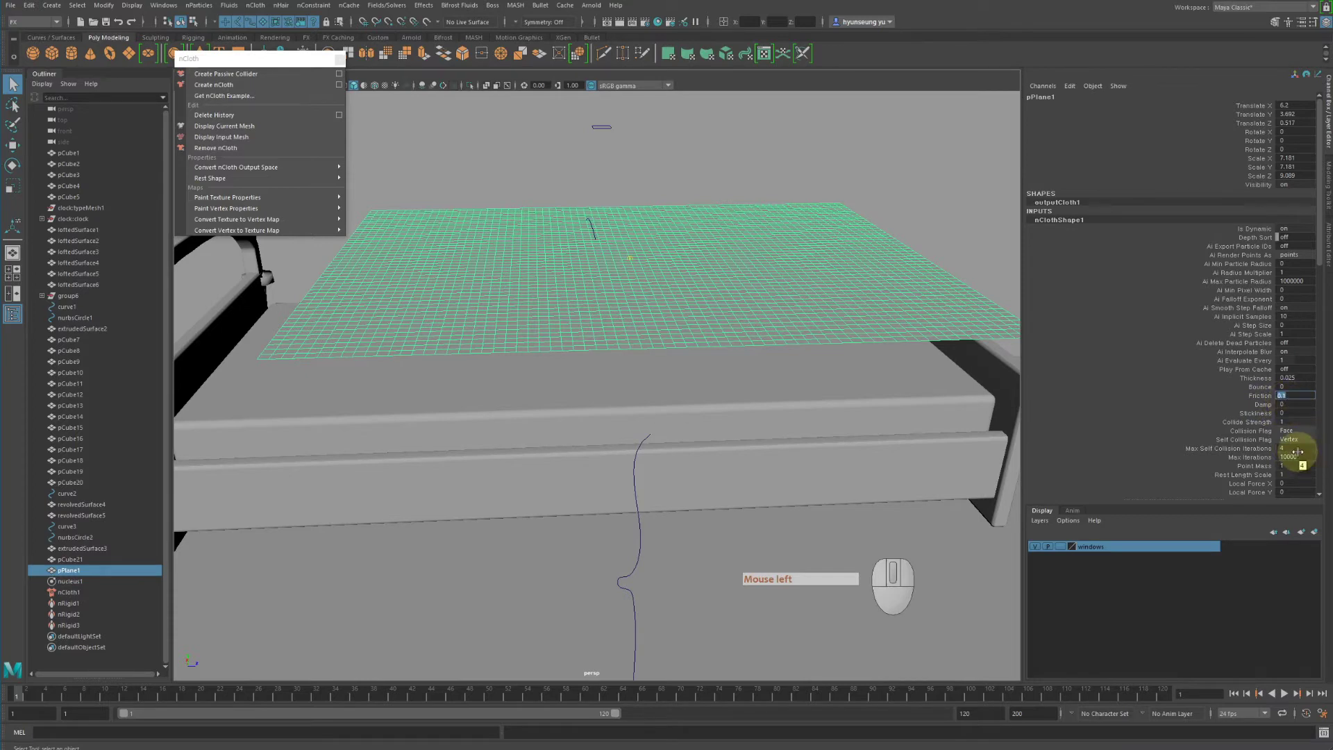
pyautogui.write('1')
pyautogui.press('Return')
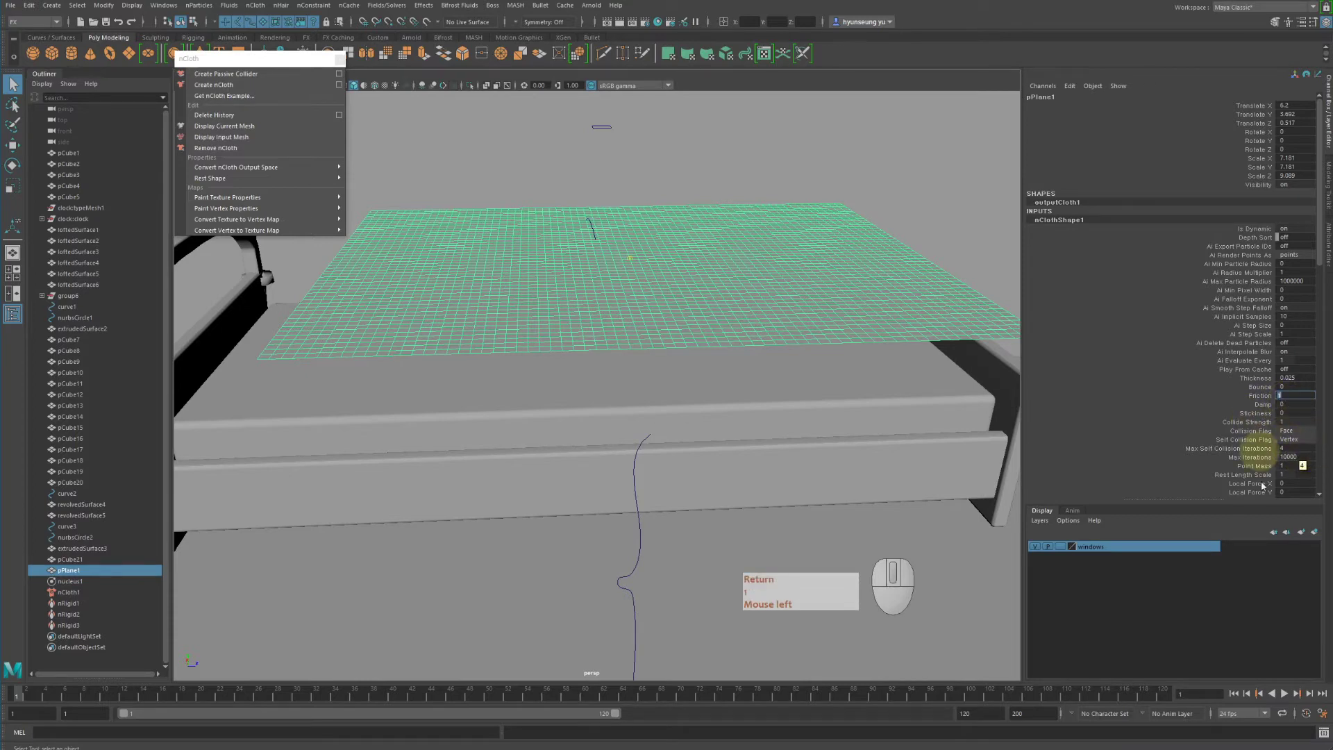
# Play the simulation to frame 44 to check the cloth's new friction, and rewind to the first frame
pyautogui.click(1231, 694)
pyautogui.click(1283, 693)
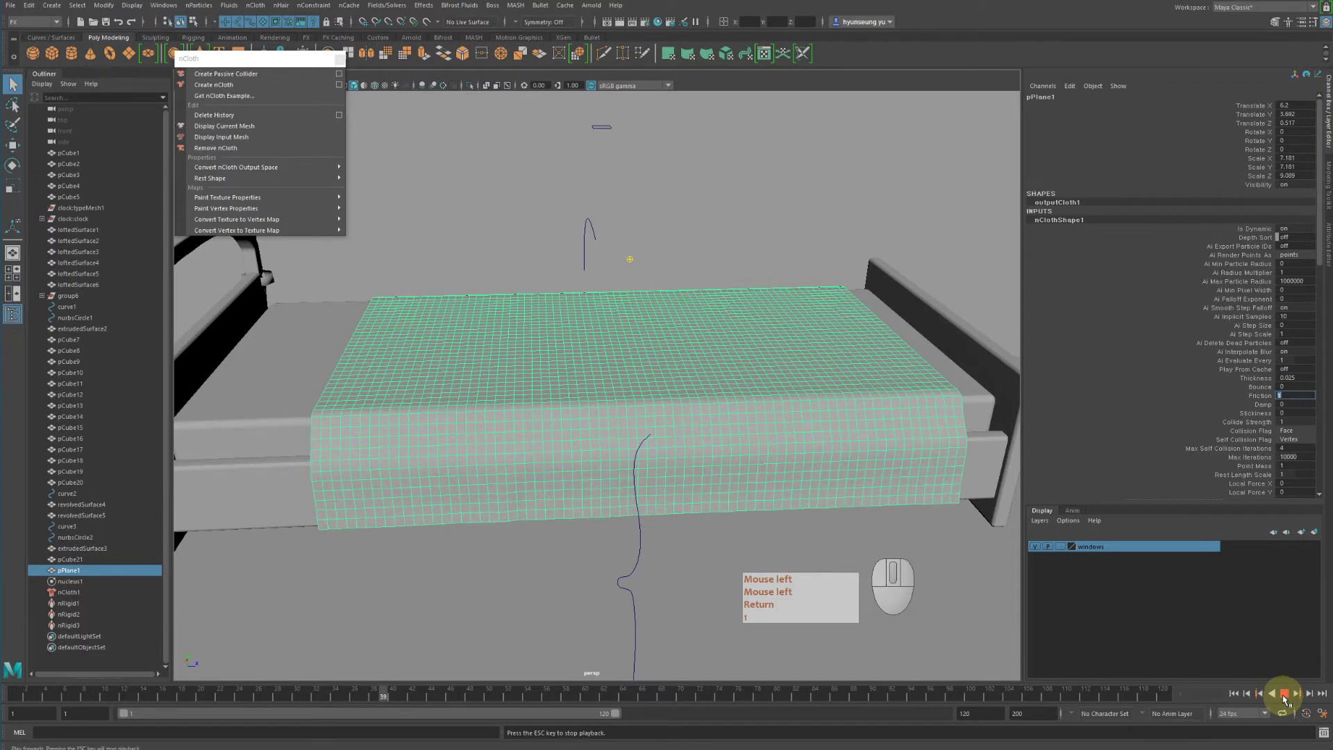
pyautogui.click(1284, 694)
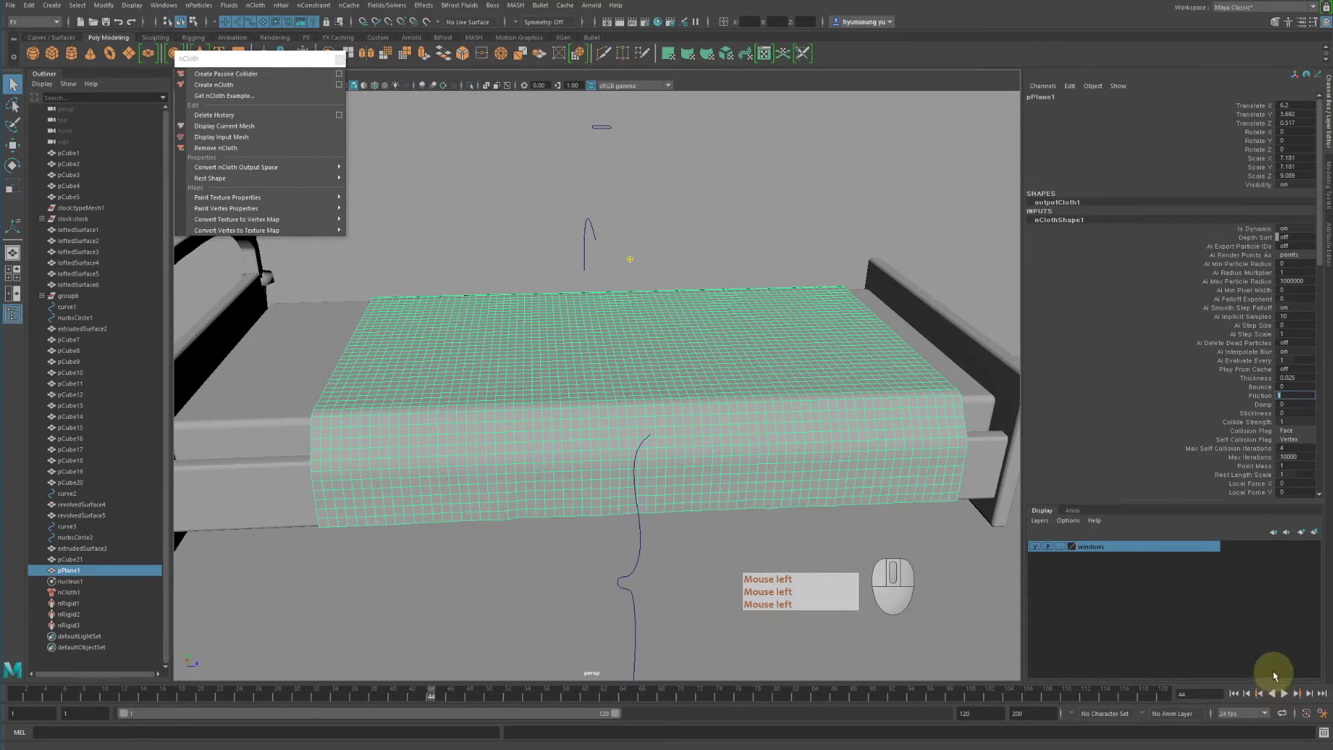
pyautogui.click(1246, 693)
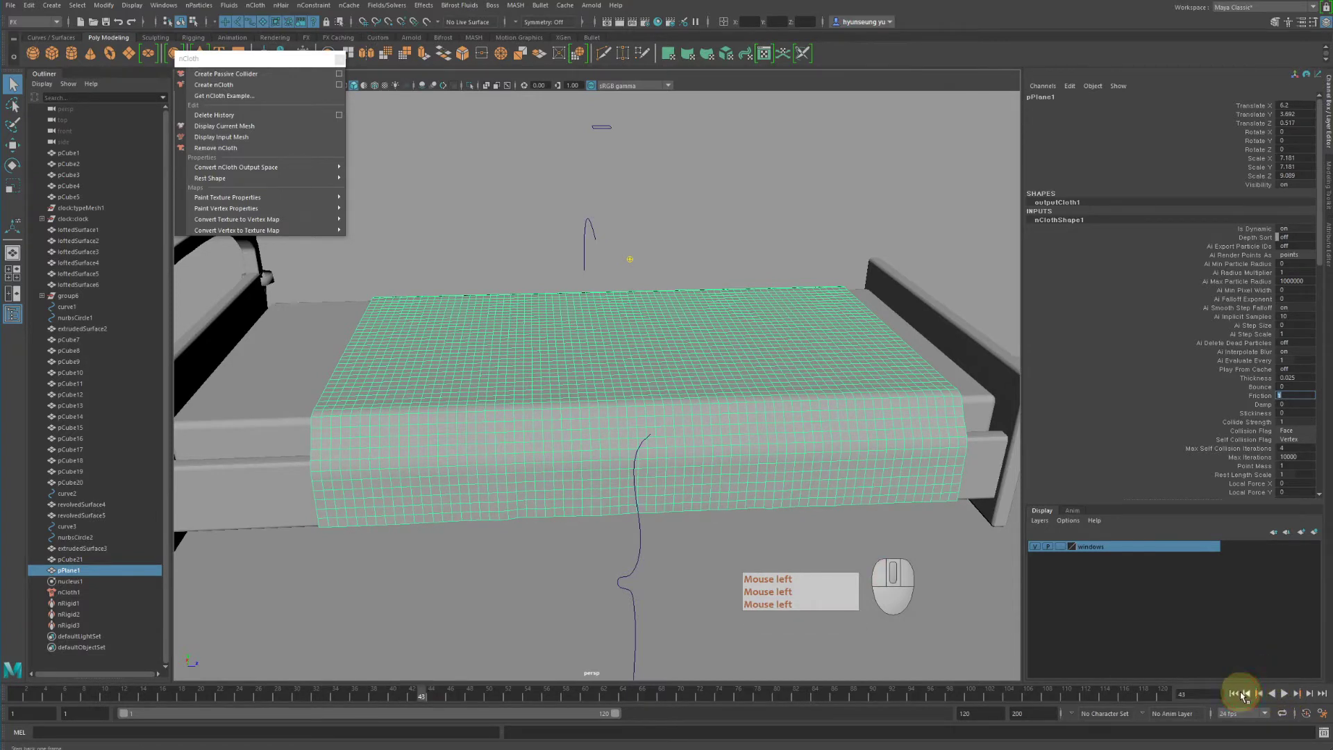
pyautogui.click(1233, 694)
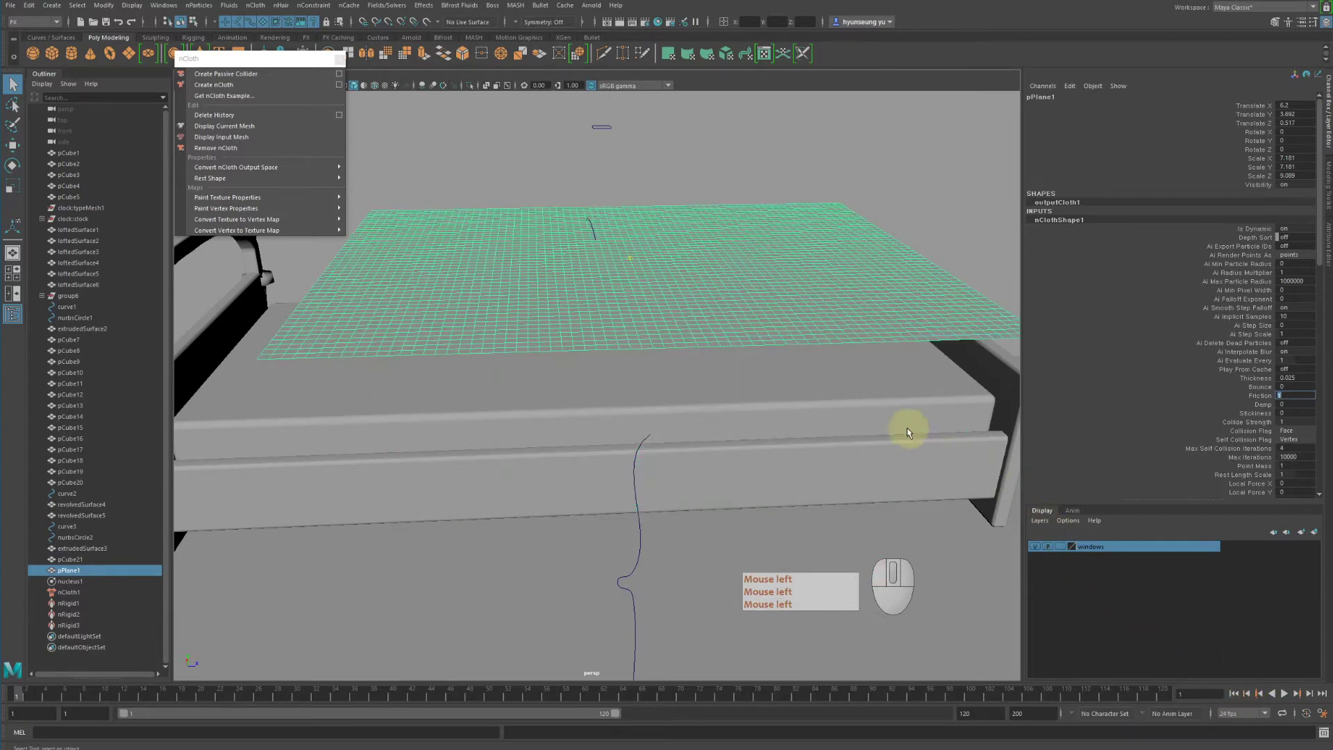
# Set the Friction of the mattress's nRigidShape1 to 1
pyautogui.click(906, 427)
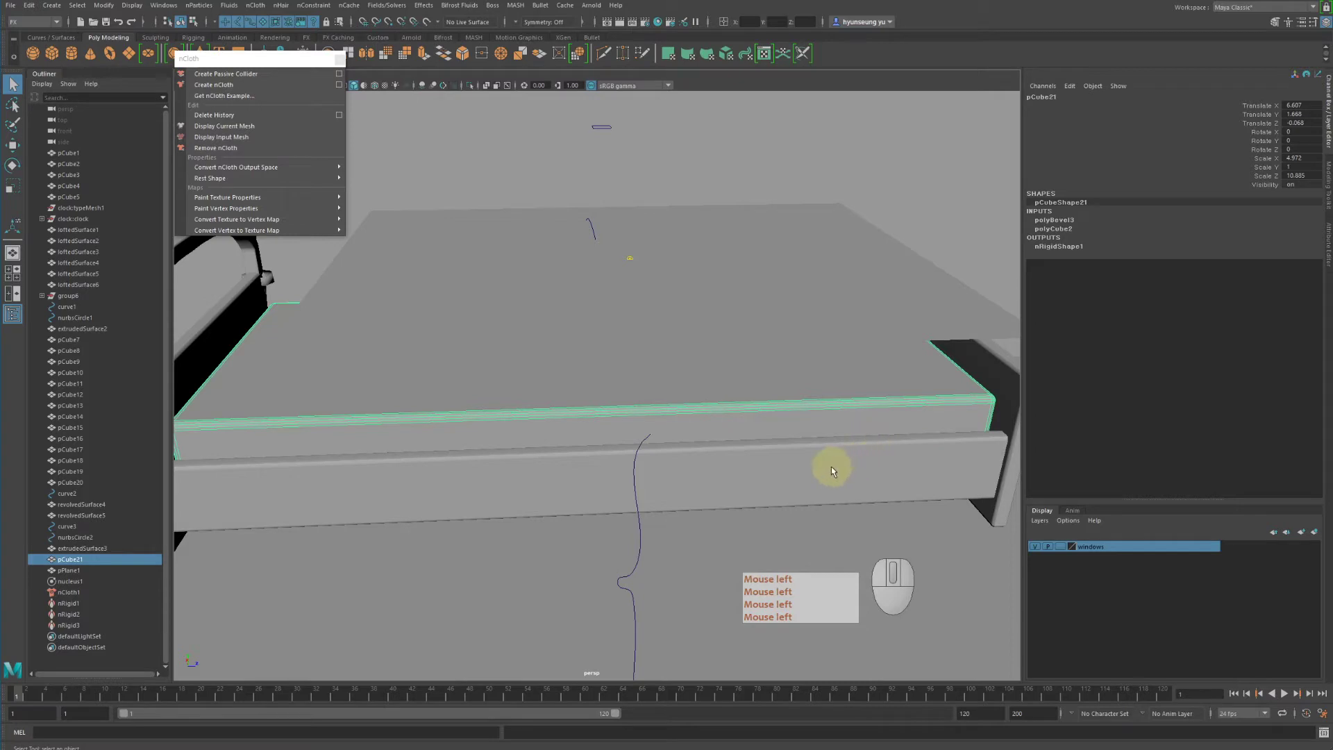
pyautogui.click(1063, 246)
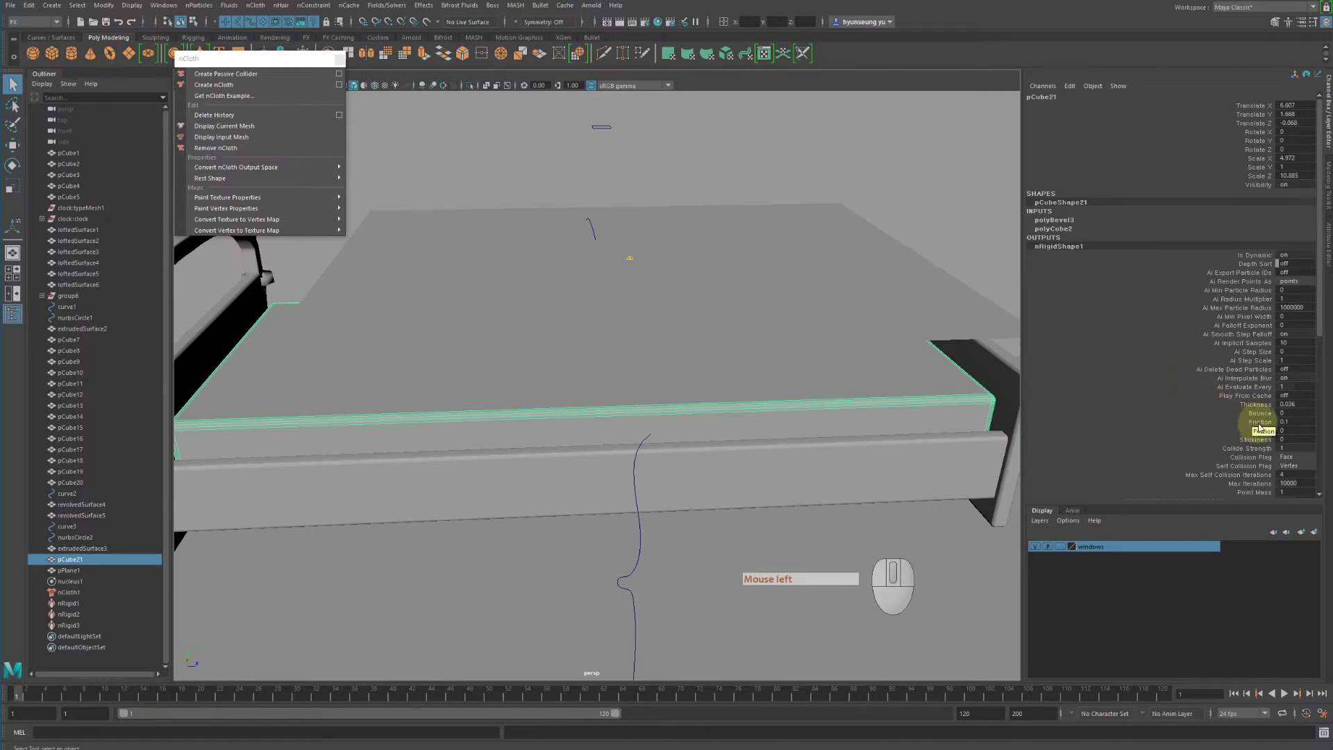
pyautogui.click(1295, 421)
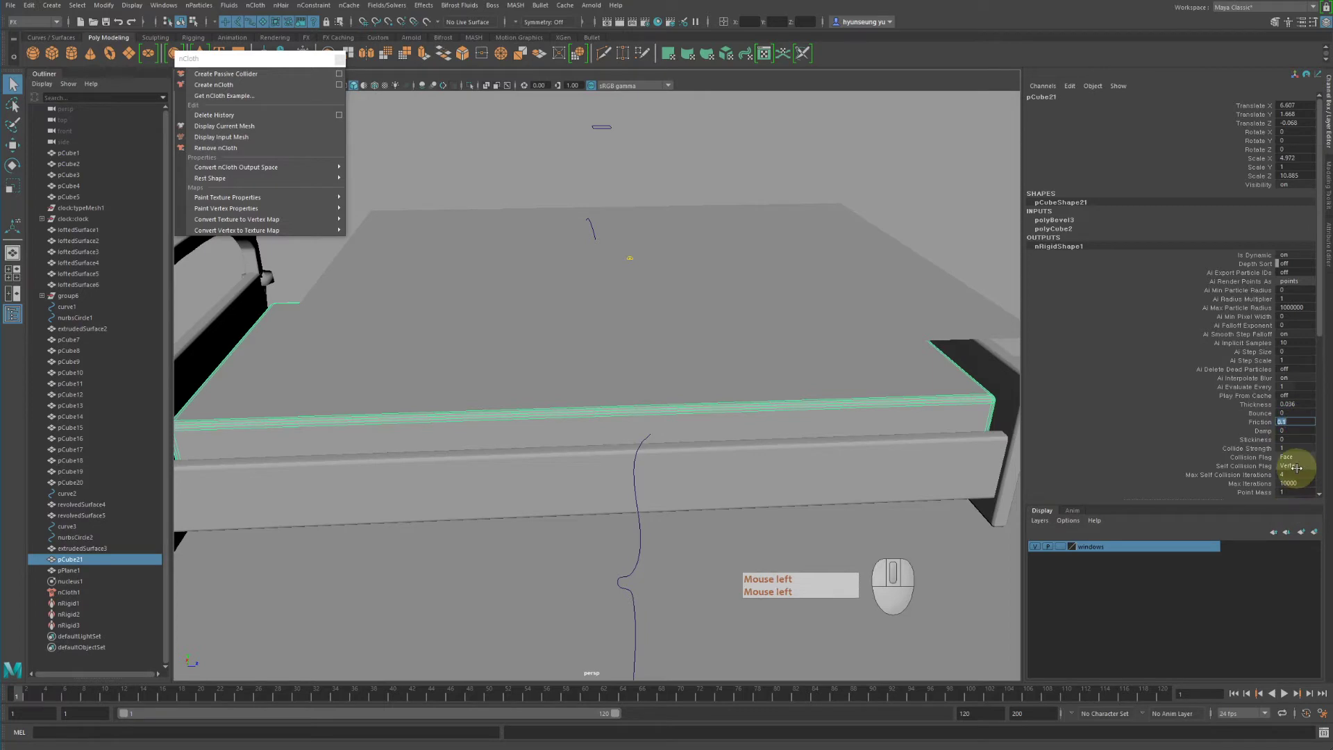
pyautogui.write('1')
pyautogui.press('Return')
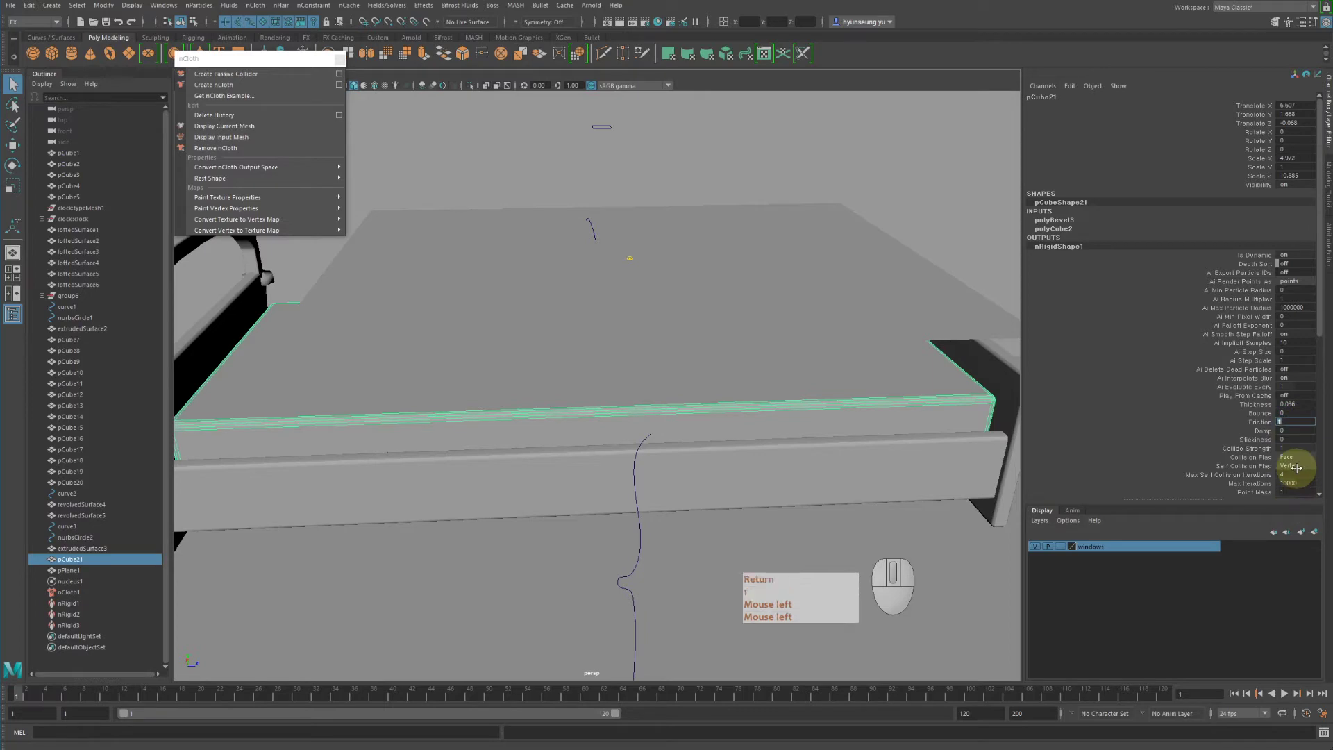
# Play the simulation to frame 37 with the mattress's new friction, examine the draped cloth, rewind, and keep the cloth plane selected
pyautogui.click(1232, 695)
pyautogui.click(1233, 695)
pyautogui.click(1284, 694)
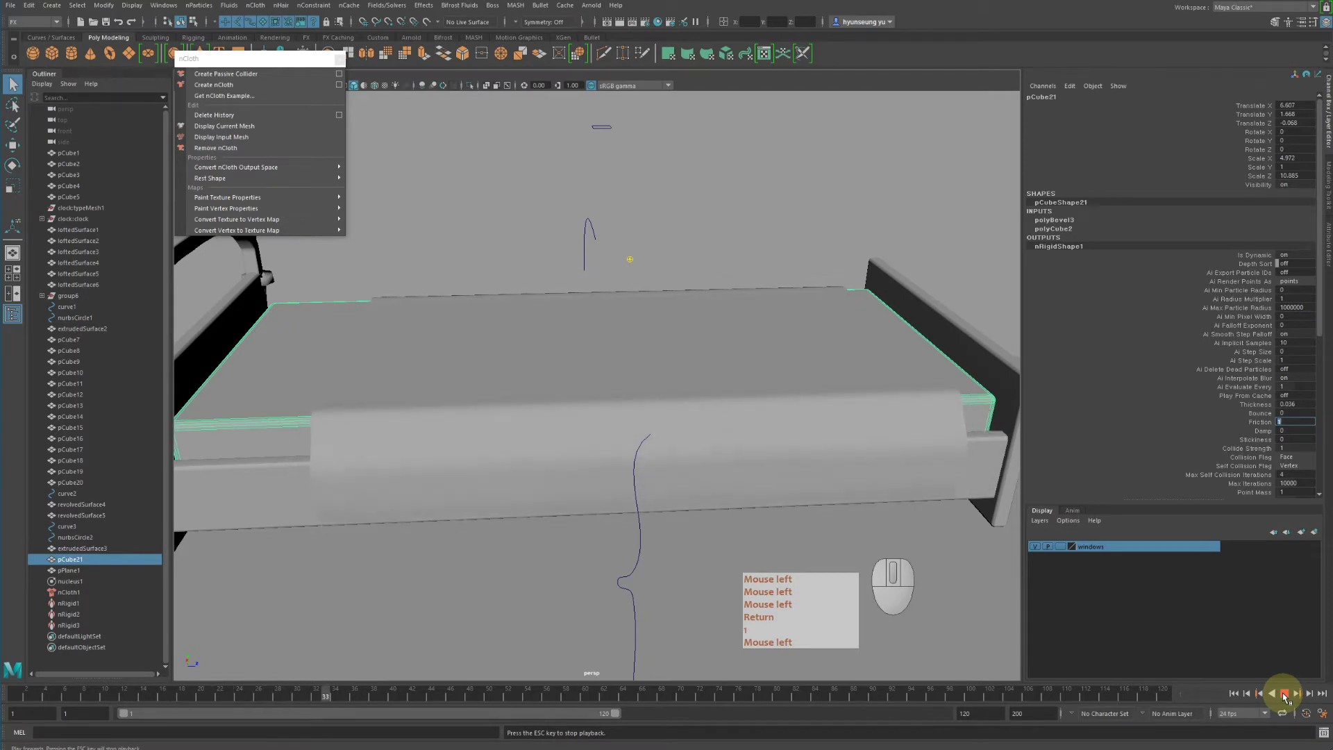
pyautogui.click(1283, 695)
pyautogui.click(743, 427)
pyautogui.moveTo(826, 425)
pyautogui.keyDown('alt'); pyautogui.mouseDown()
pyautogui.moveTo(855, 432)
pyautogui.moveTo(798, 431)
pyautogui.moveTo(810, 431)
pyautogui.mouseUp(); pyautogui.keyUp('alt')
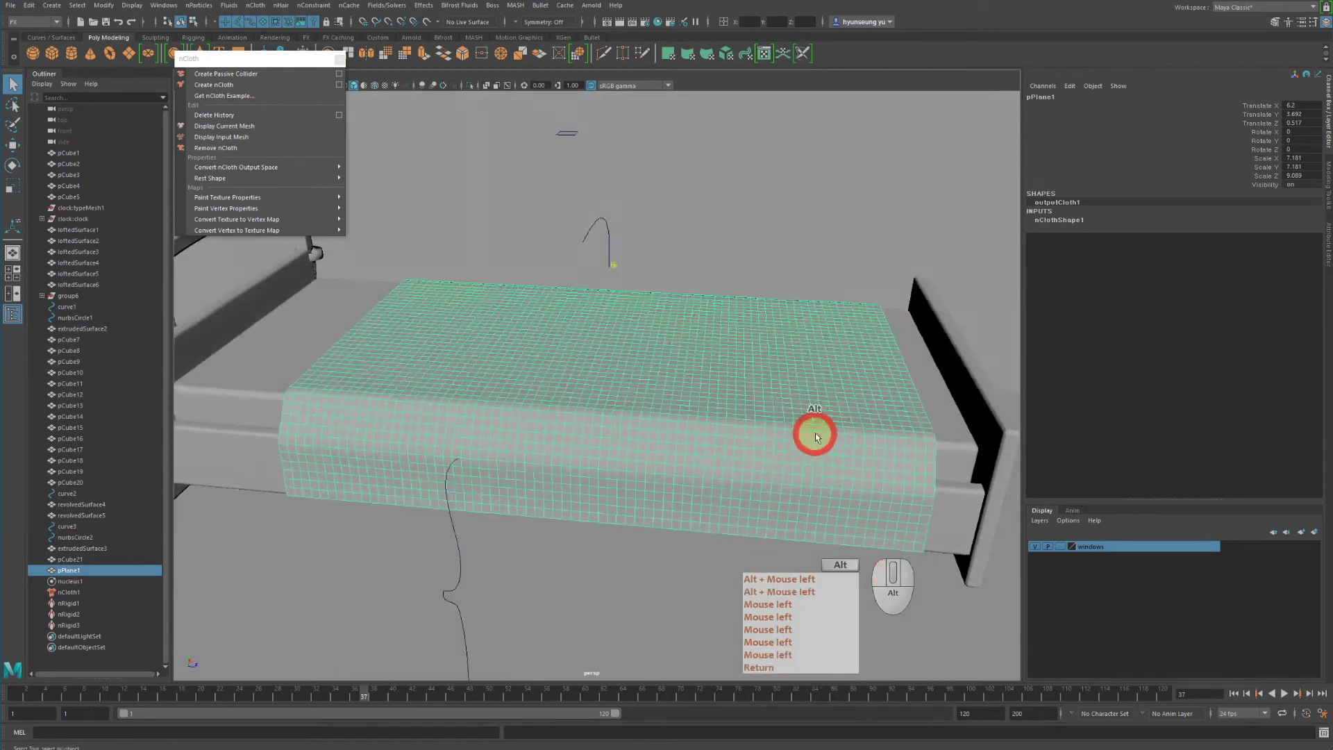
pyautogui.click(1233, 693)
pyautogui.keyDown('alt'); pyautogui.moveTo(958, 461); pyautogui.dragTo(830, 336); pyautogui.keyUp('alt')
pyautogui.click(844, 347)
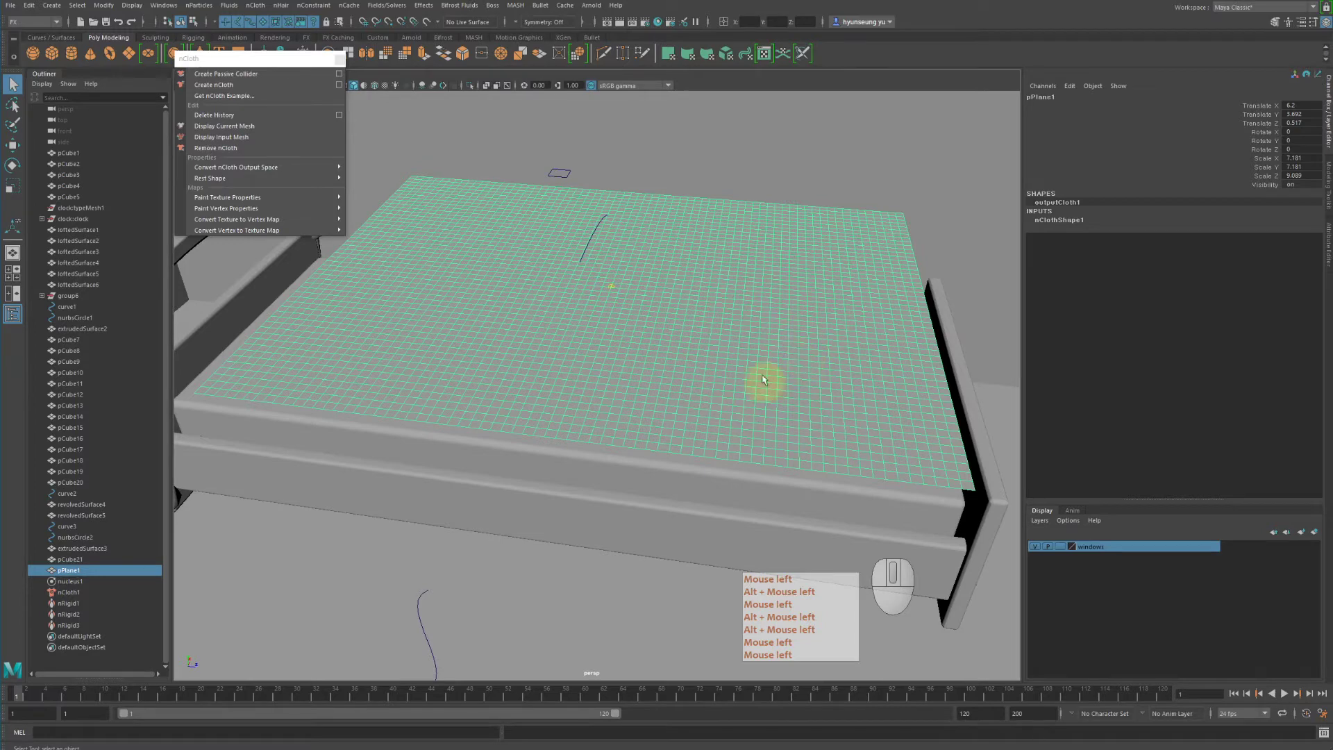
# Tilt the cloth plane above the bed about 5.3 degrees around X at the first frame
pyautogui.click(1232, 693)
pyautogui.keyDown('alt'); pyautogui.moveTo(922, 482); pyautogui.dragTo(785, 319); pyautogui.keyUp('alt')
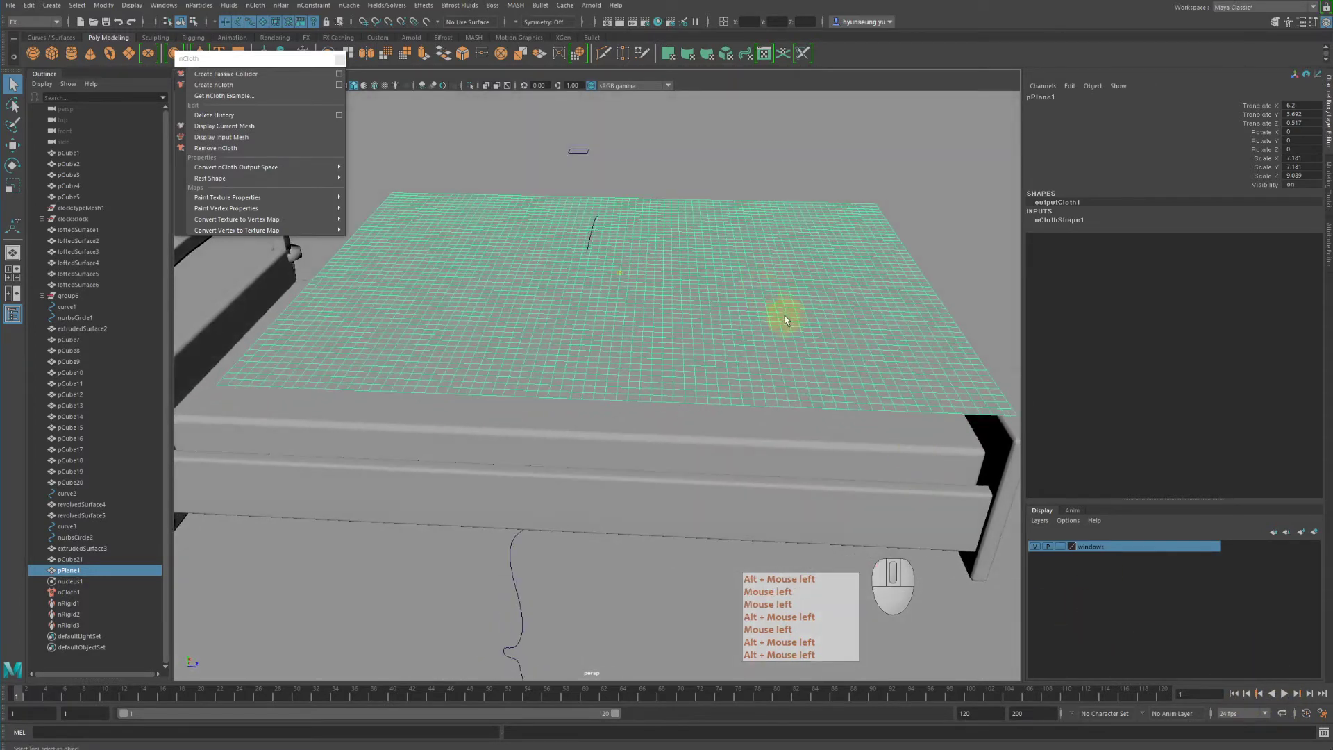
pyautogui.keyDown('alt'); pyautogui.moveTo(791, 319); pyautogui.dragTo(833, 333, button='middle'); pyautogui.keyUp('alt')
pyautogui.keyDown('alt'); pyautogui.moveTo(832, 333); pyautogui.dragTo(819, 322); pyautogui.keyUp('alt')
pyautogui.keyDown('alt'); pyautogui.moveTo(819, 321); pyautogui.dragTo(857, 322, button='right'); pyautogui.keyUp('alt')
pyautogui.keyDown('alt'); pyautogui.moveTo(856, 323); pyautogui.dragTo(856, 346, button='middle'); pyautogui.keyUp('alt')
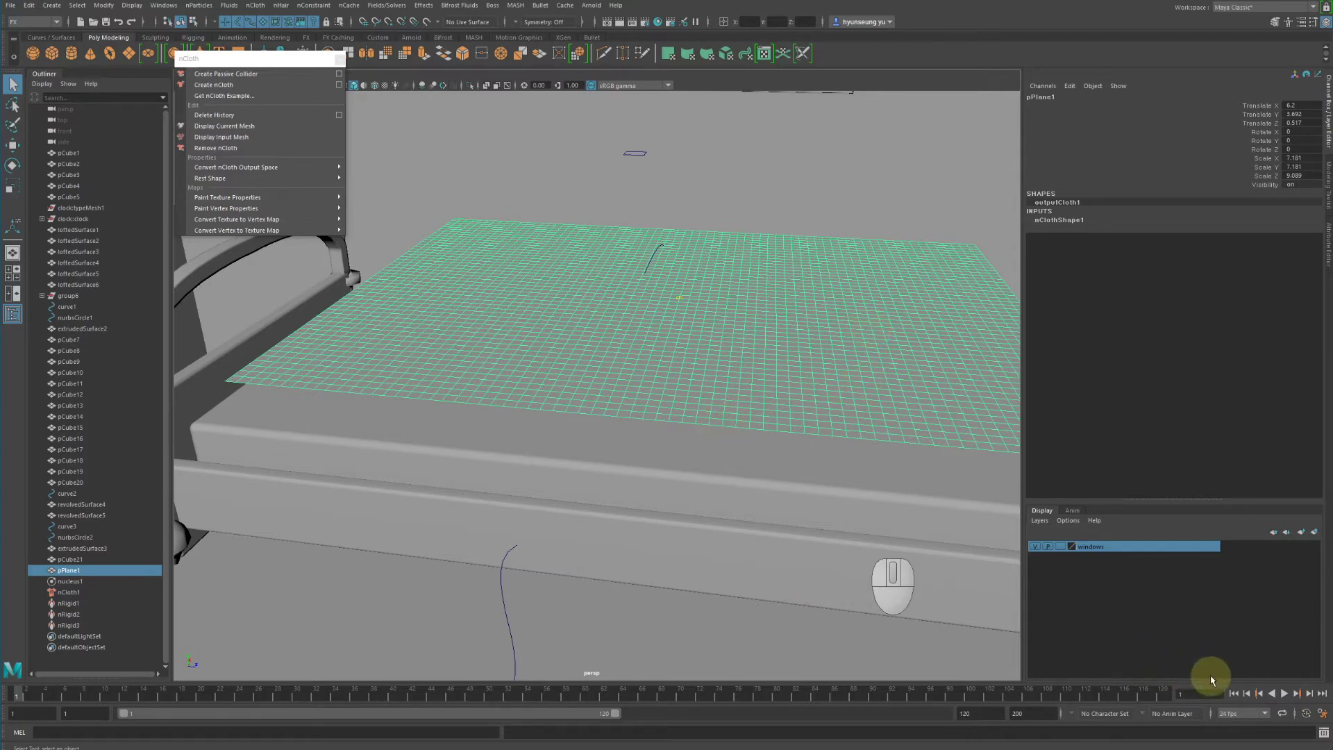
pyautogui.keyDown('alt'); pyautogui.moveTo(972, 541); pyautogui.dragTo(905, 420); pyautogui.keyUp('alt')
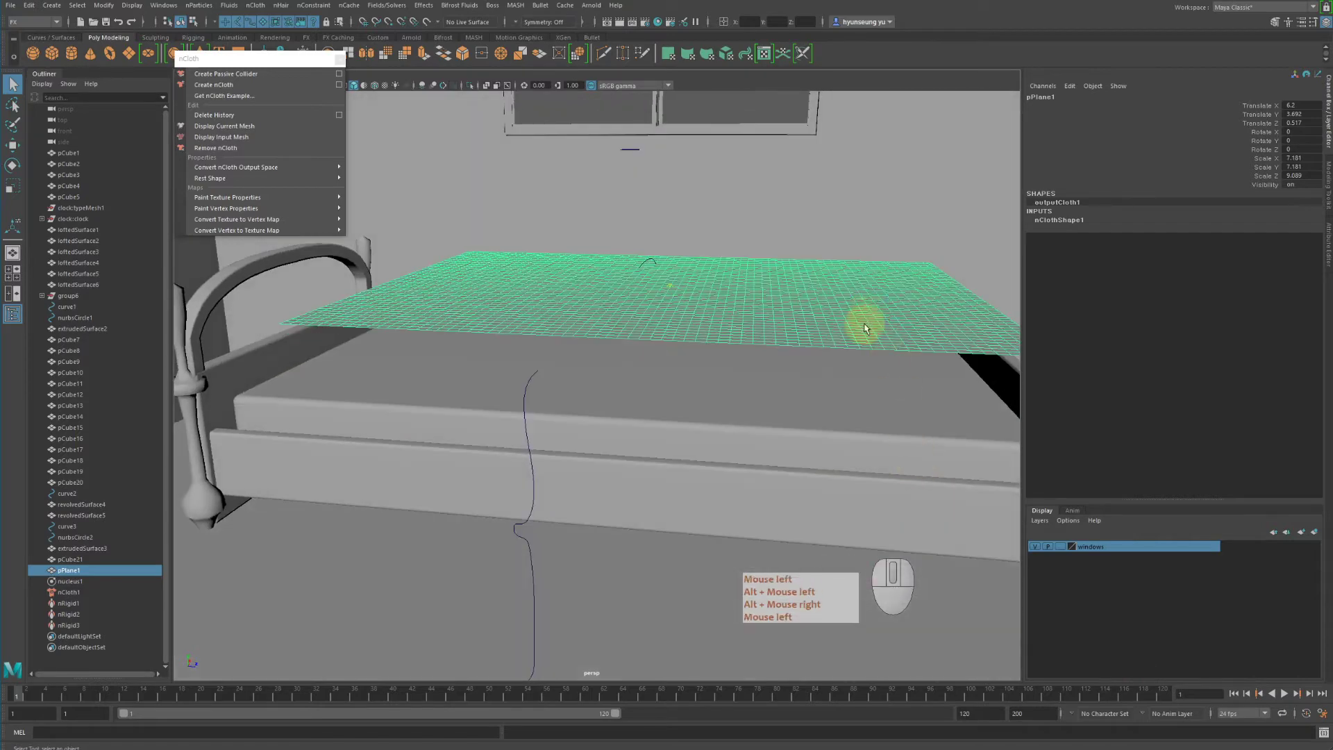
pyautogui.press('e')
pyautogui.moveTo(752, 222); pyautogui.dragTo(757, 232)
pyautogui.keyDown('alt'); pyautogui.moveTo(759, 233); pyautogui.dragTo(806, 271); pyautogui.keyUp('alt')
pyautogui.keyDown('alt'); pyautogui.moveTo(807, 271); pyautogui.dragTo(770, 268, button='right'); pyautogui.keyUp('alt')
pyautogui.keyDown('alt'); pyautogui.moveTo(769, 268); pyautogui.dragTo(749, 271, button='middle'); pyautogui.keyUp('alt')
pyautogui.keyDown('alt'); pyautogui.moveTo(750, 271); pyautogui.dragTo(738, 265); pyautogui.keyUp('alt')
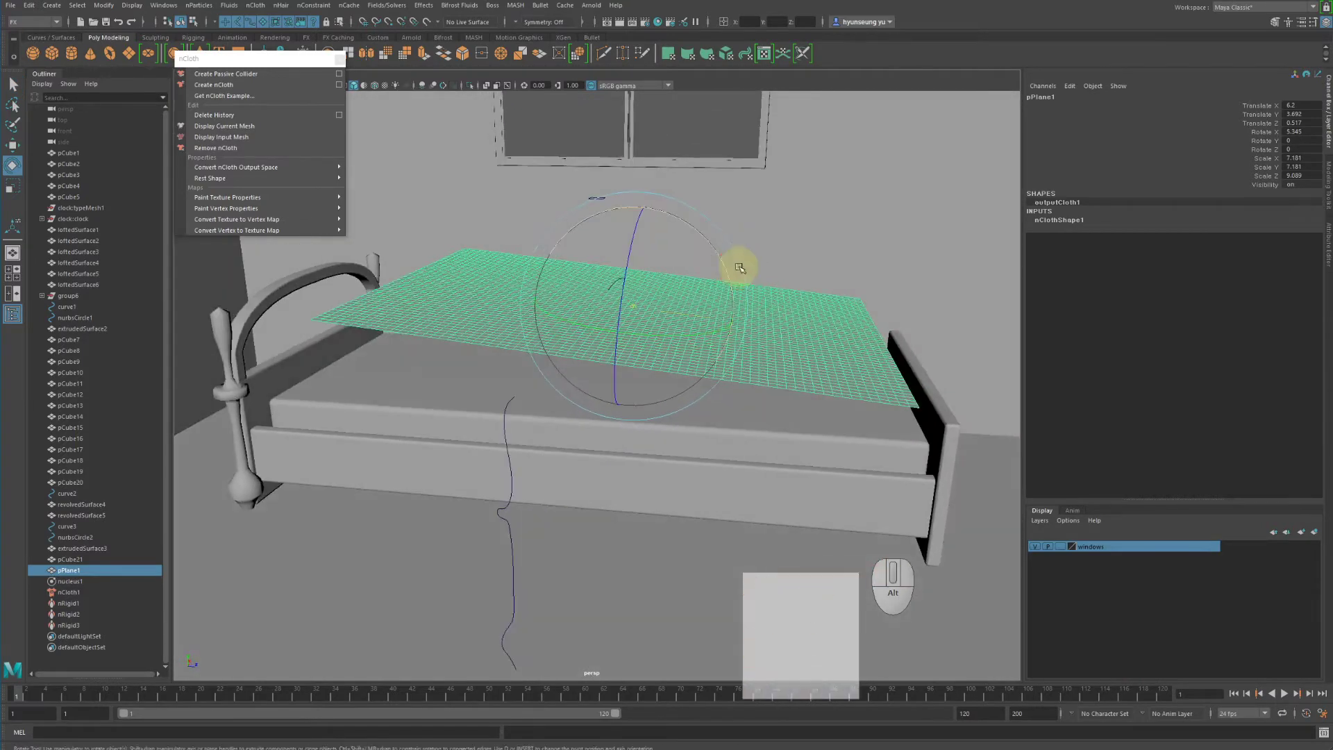
pyautogui.press('w')
pyautogui.keyDown('alt'); pyautogui.moveTo(646, 310); pyautogui.dragTo(872, 391); pyautogui.keyUp('alt')
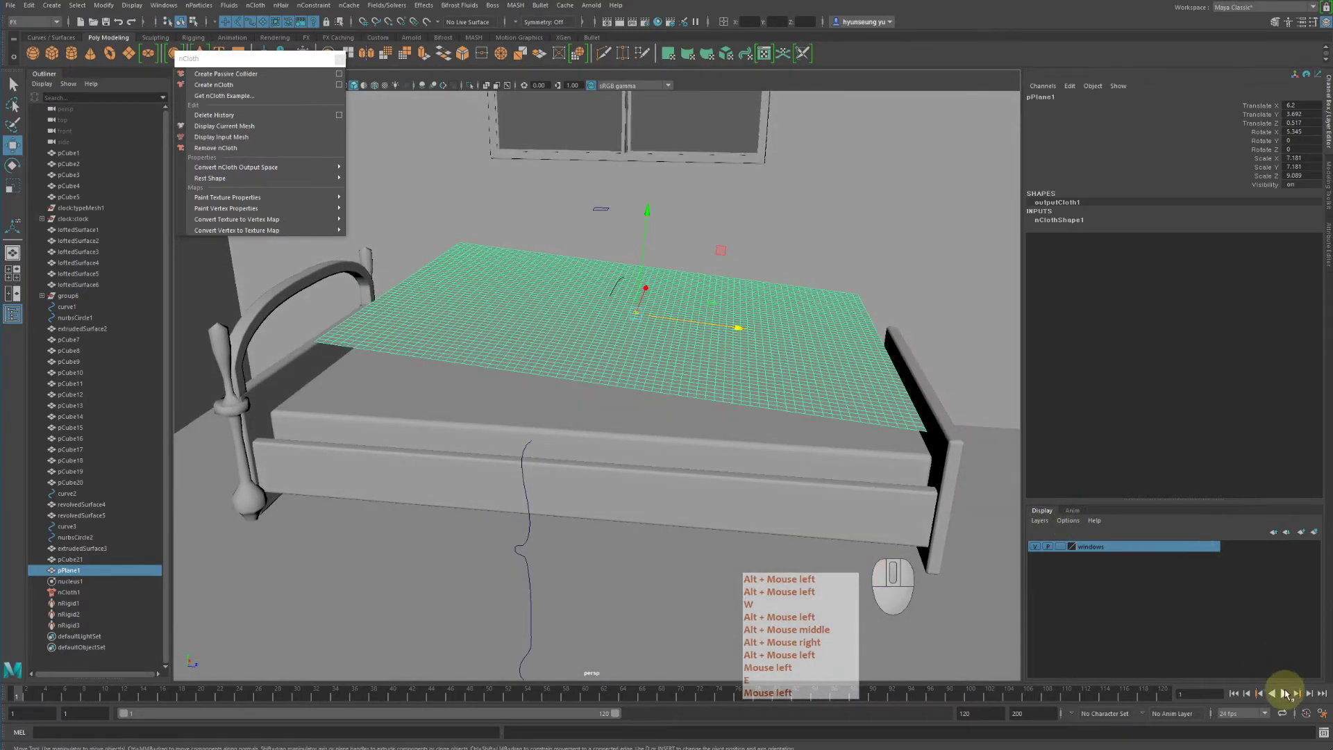
# Play the simulation to frame 38 to check how the slightly tilted cloth drapes, and rewind to the first frame
pyautogui.click(1286, 692)
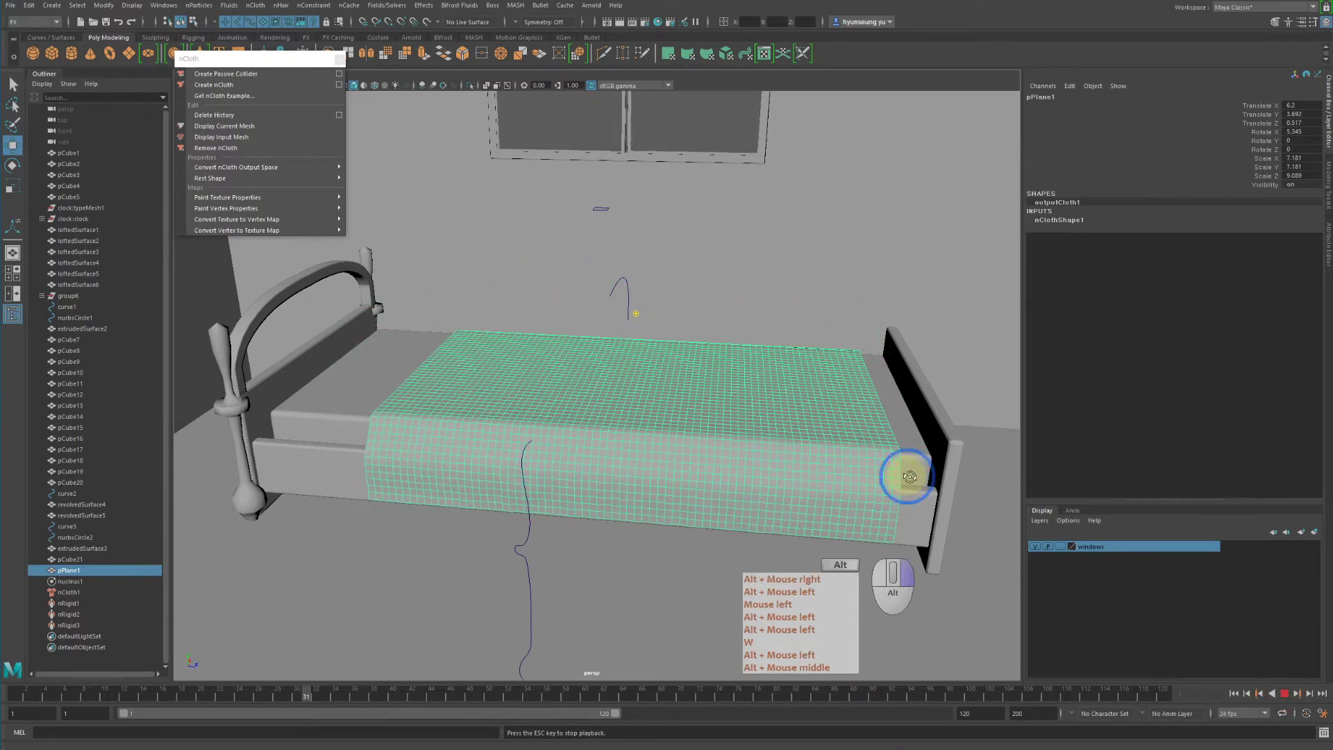
pyautogui.keyDown('alt'); pyautogui.moveTo(906, 476); pyautogui.dragTo(1047, 506); pyautogui.keyUp('alt')
pyautogui.keyDown('alt'); pyautogui.moveTo(1046, 506); pyautogui.dragTo(1166, 565, button='right'); pyautogui.keyUp('alt')
pyautogui.press('Escape')
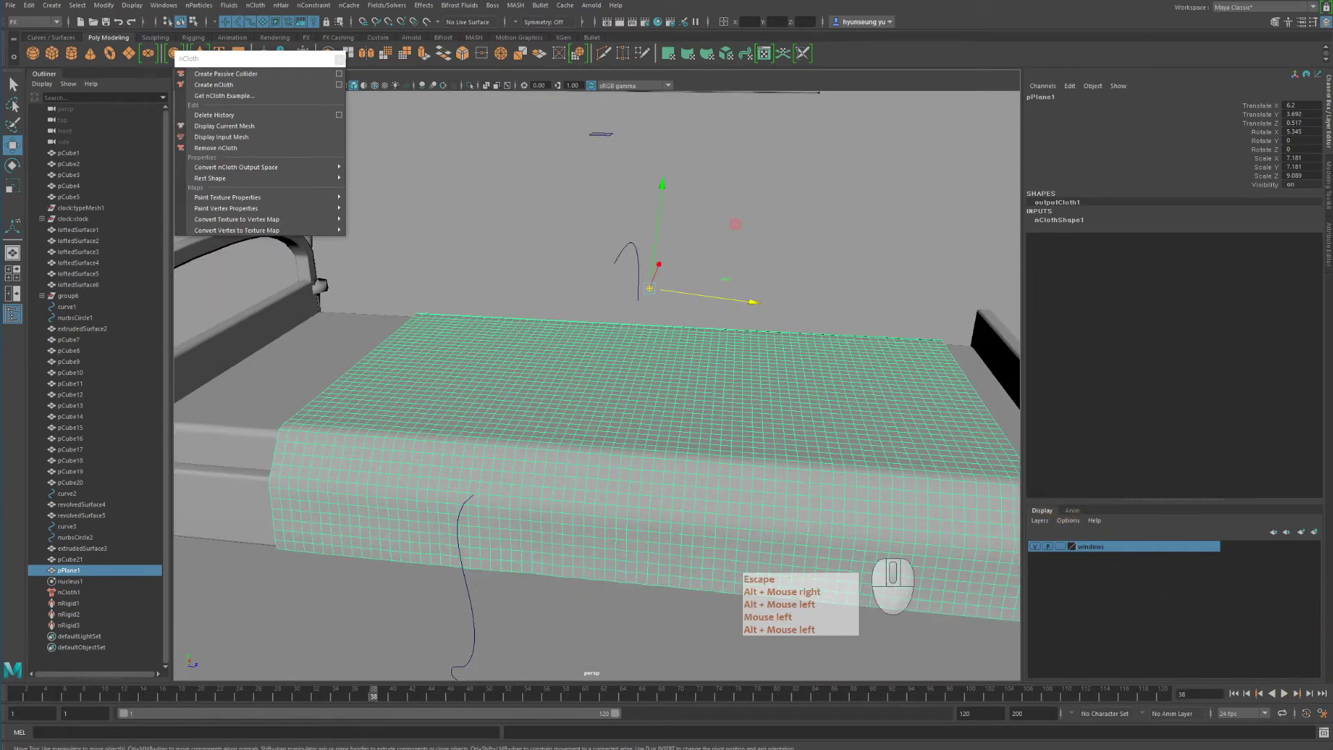
pyautogui.click(1235, 693)
# Tilt the cloth plane more steeply, to a Rotate X of about 15.5 degrees
pyautogui.keyDown('alt'); pyautogui.moveTo(874, 404); pyautogui.dragTo(809, 375, button='right'); pyautogui.keyUp('alt')
pyautogui.keyDown('alt'); pyautogui.moveTo(809, 375); pyautogui.dragTo(804, 368, button='middle'); pyautogui.keyUp('alt')
pyautogui.moveTo(804, 368)
pyautogui.keyDown('alt'); pyautogui.mouseDown()
pyautogui.moveTo(798, 345)
pyautogui.moveTo(820, 363)
pyautogui.mouseUp(); pyautogui.keyUp('alt')
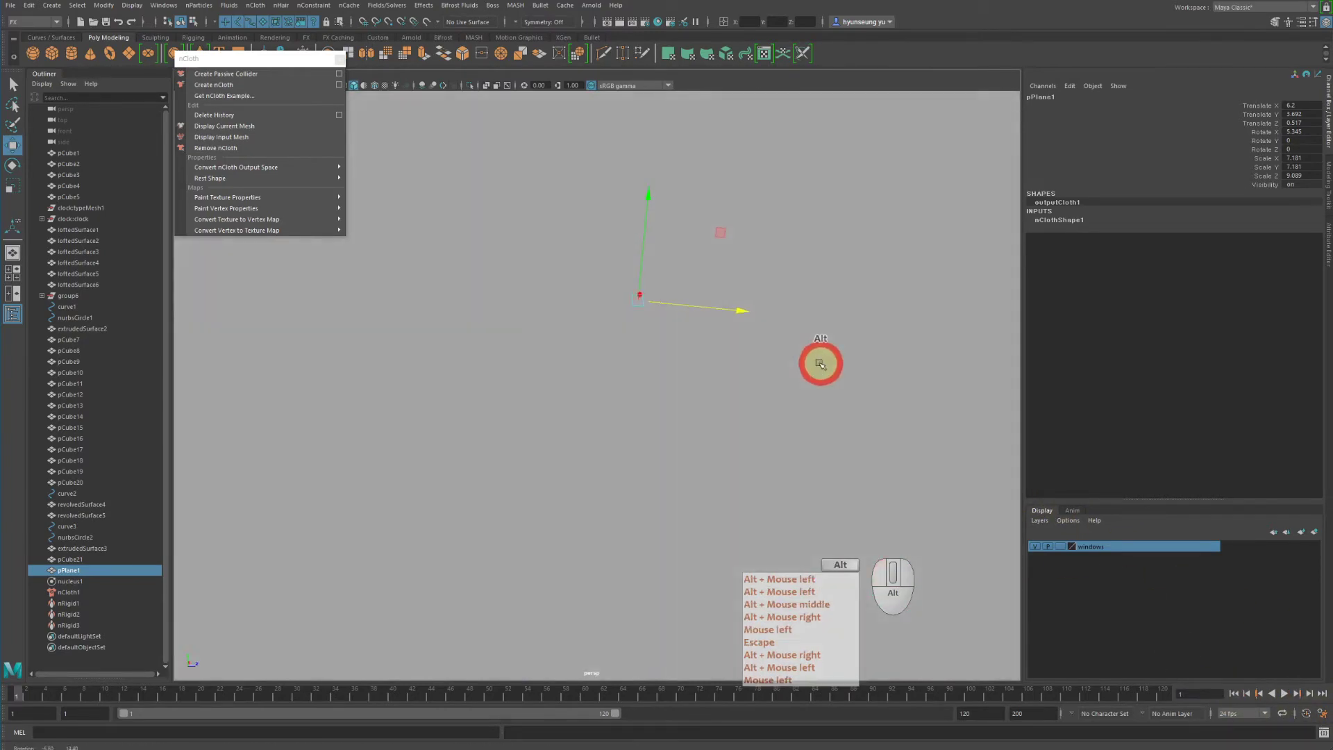
pyautogui.keyDown('alt'); pyautogui.moveTo(821, 364); pyautogui.dragTo(842, 357, button='right'); pyautogui.keyUp('alt')
pyautogui.keyDown('alt'); pyautogui.moveTo(842, 357); pyautogui.dragTo(762, 306); pyautogui.keyUp('alt')
pyautogui.press('e')
pyautogui.moveTo(729, 223)
pyautogui.mouseDown()
pyautogui.moveTo(740, 241)
pyautogui.moveTo(726, 238)
pyautogui.mouseUp()
pyautogui.press('w')
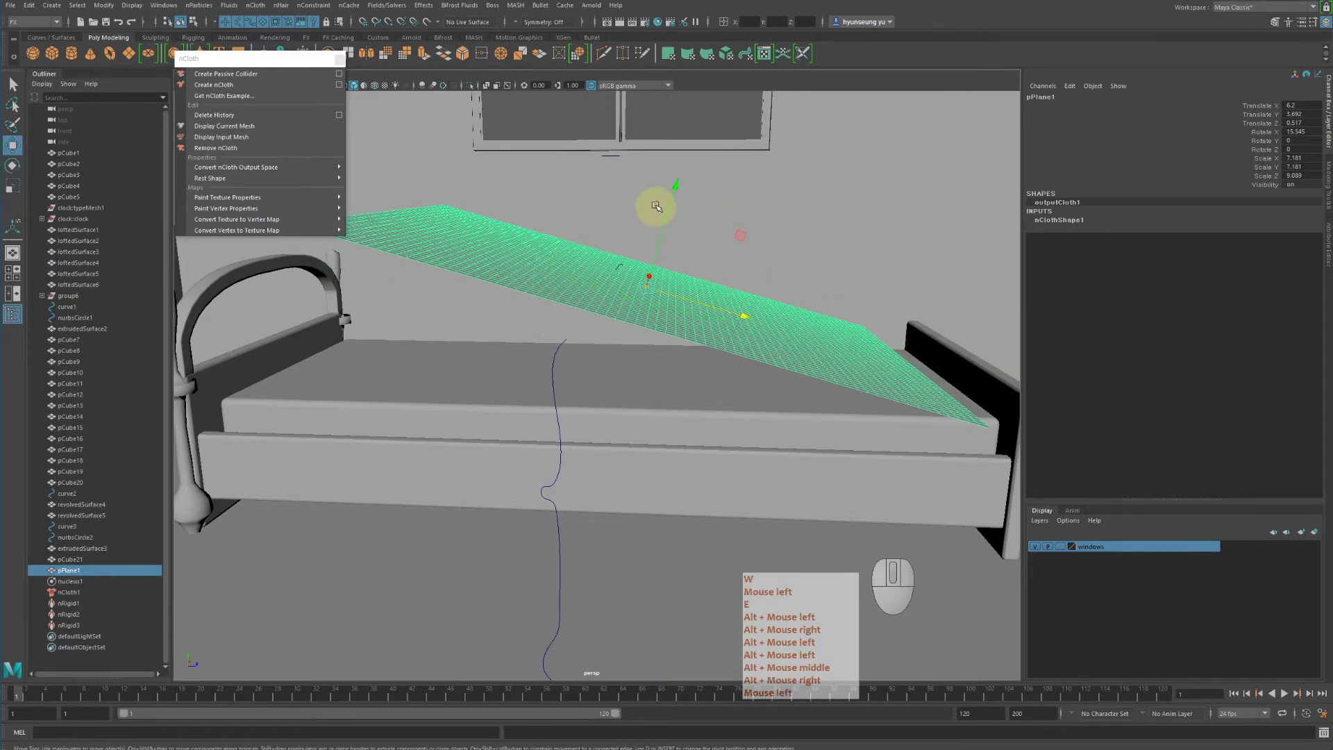
# Move the cloth plane to about Y 4.1 and Z 0.6, and increase its Rotate X to about 19.9 degrees
pyautogui.moveTo(670, 192); pyautogui.dragTo(714, 185)
pyautogui.press('e')
pyautogui.press('w')
pyautogui.keyDown('alt'); pyautogui.moveTo(806, 249); pyautogui.dragTo(870, 300); pyautogui.keyUp('alt')
pyautogui.press('q')
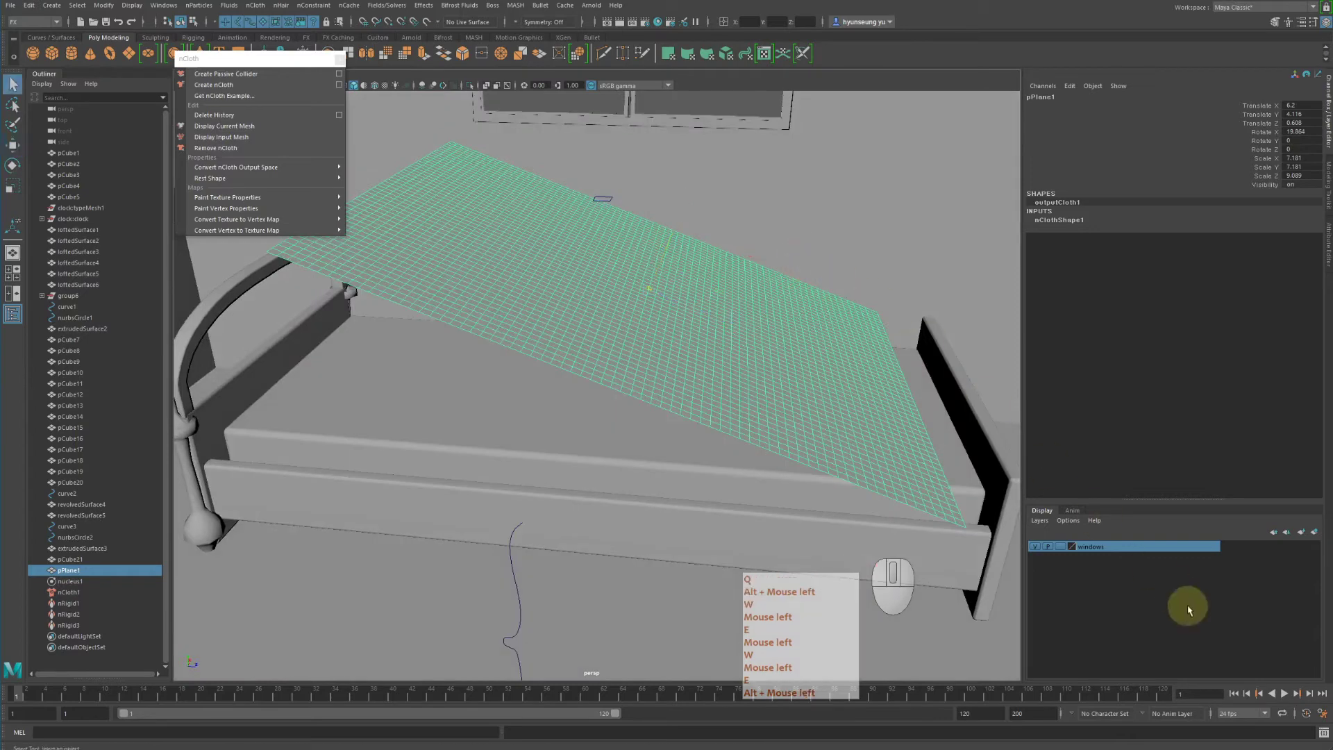
# Play the simulation to frame 41, examine the wrinkled drape, reselect the cloth plane and rewind to the first frame
pyautogui.click(1282, 694)
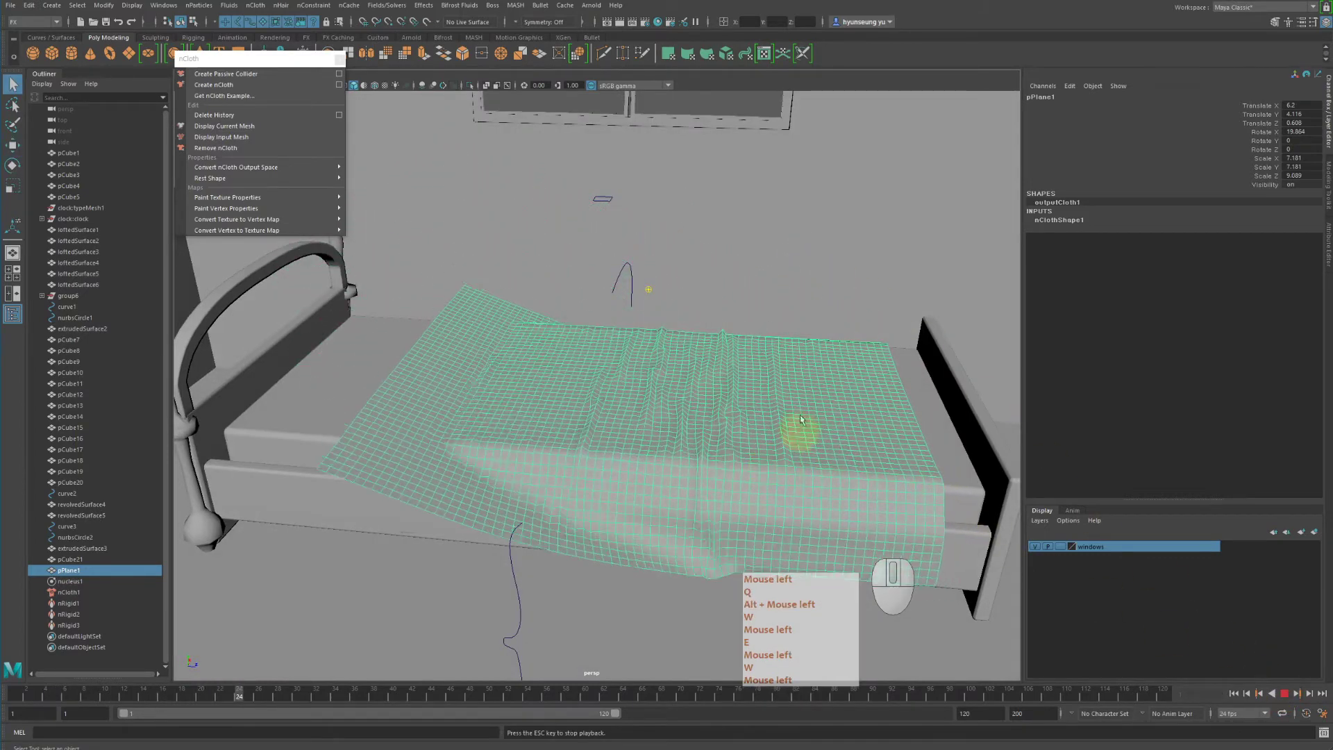
pyautogui.click(886, 310)
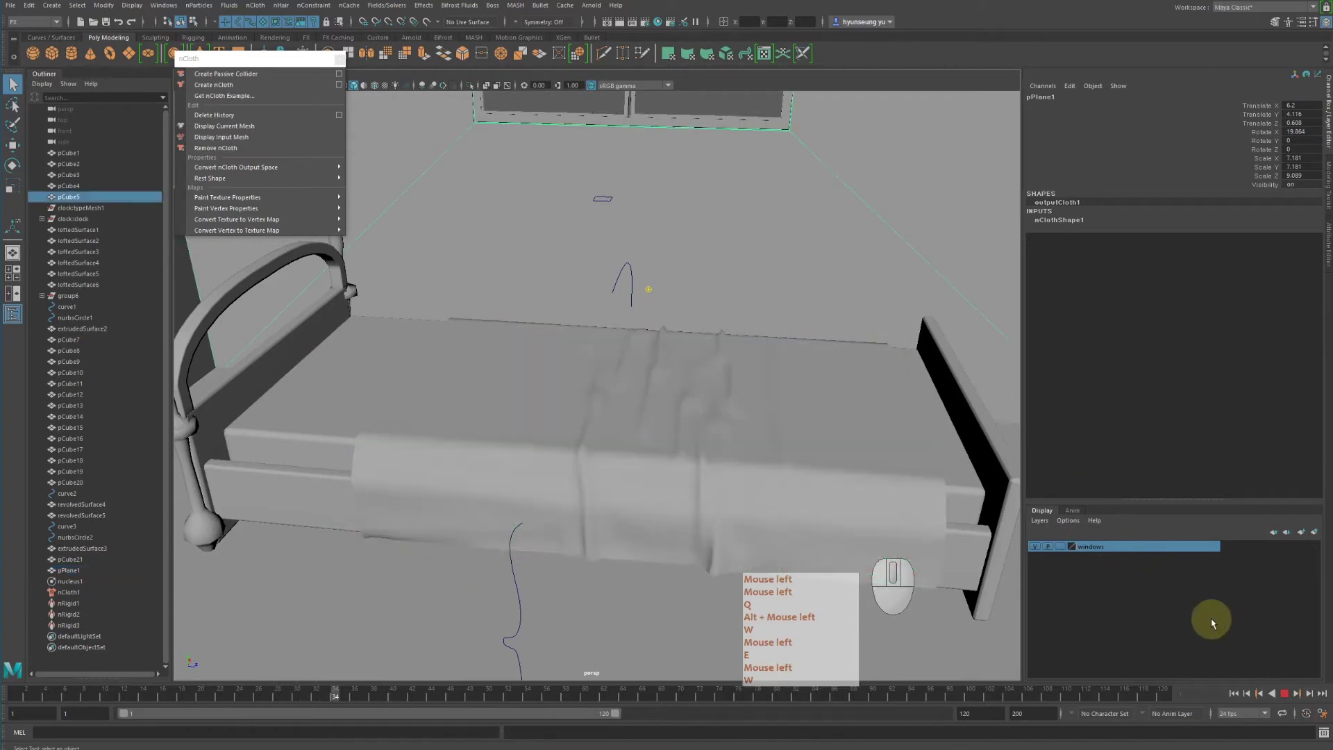
pyautogui.click(1285, 693)
pyautogui.keyDown('alt'); pyautogui.moveTo(951, 530); pyautogui.dragTo(805, 480); pyautogui.keyUp('alt')
pyautogui.click(766, 484)
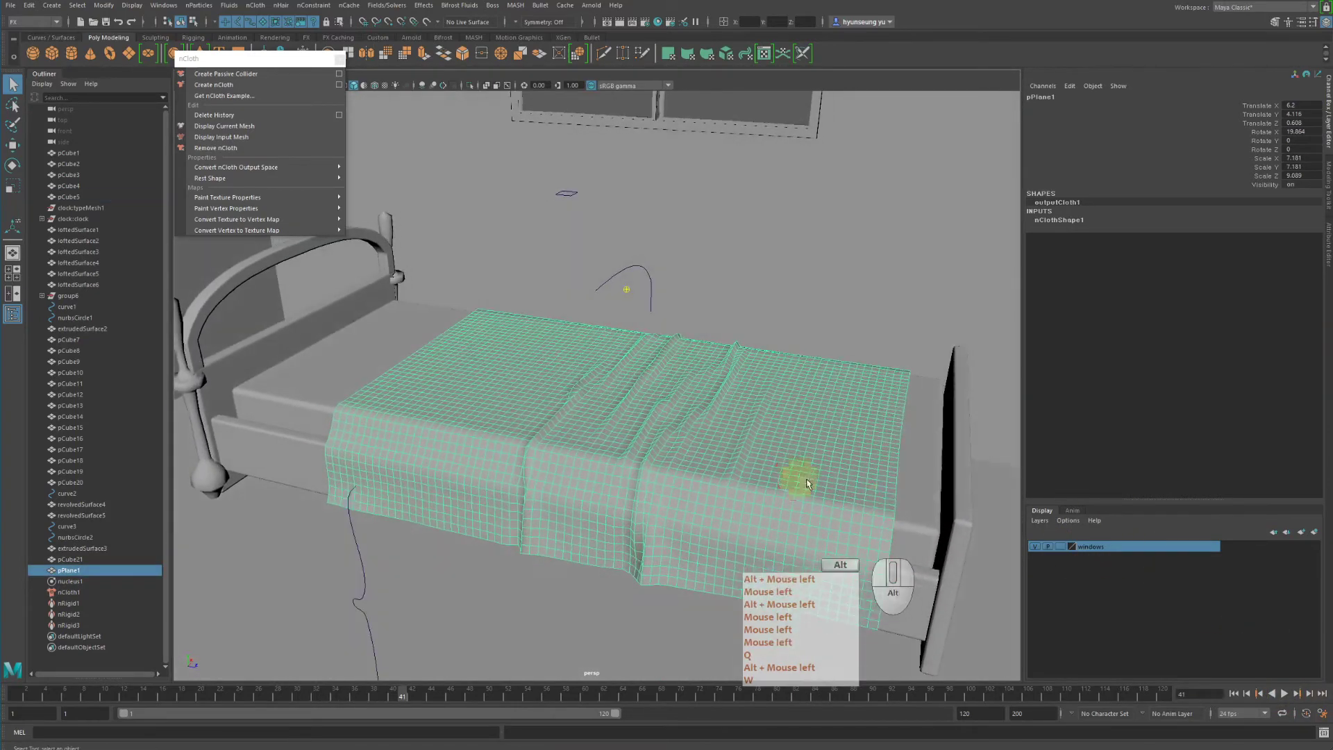
pyautogui.click(1233, 693)
# Rotate the cloth plane on all axes to about 21.9 degrees X, -5.6 degrees Y and 4.3 degrees Z
pyautogui.keyDown('alt'); pyautogui.moveTo(902, 451); pyautogui.dragTo(827, 425); pyautogui.keyUp('alt')
pyautogui.press('e')
pyautogui.moveTo(633, 297); pyautogui.dragTo(723, 342)
pyautogui.press('q')
pyautogui.press('w')
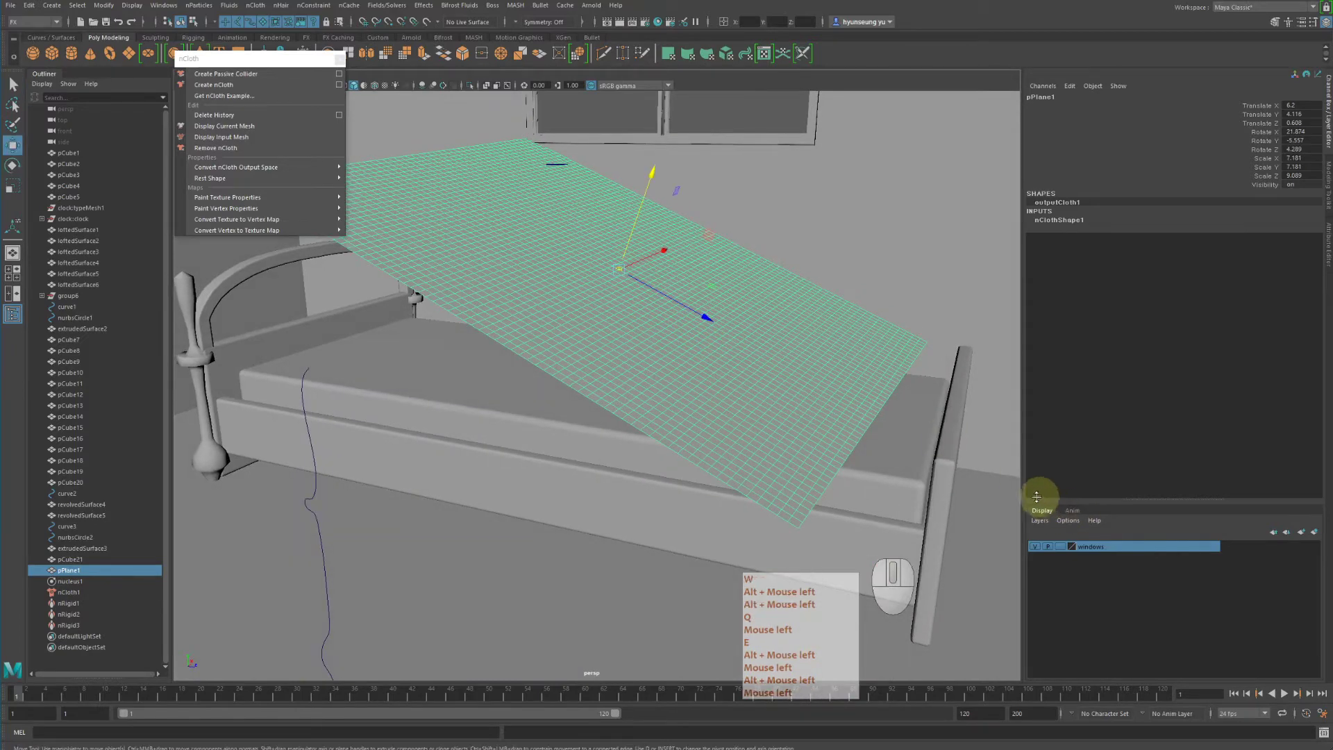
# Play the simulation of the diagonally tilted cloth to frame 31 and keep the cloth plane selected
pyautogui.click(1285, 694)
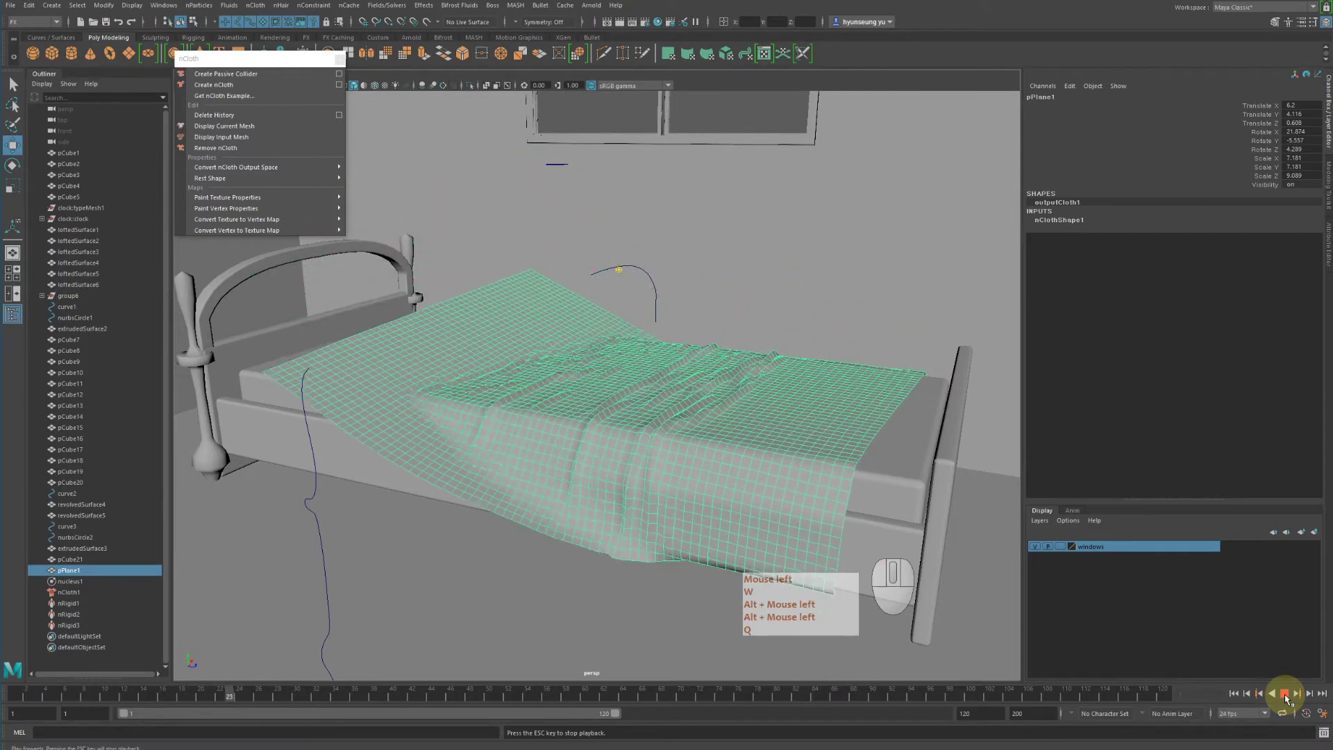
pyautogui.click(1284, 693)
pyautogui.keyDown('alt'); pyautogui.moveTo(816, 409); pyautogui.dragTo(948, 474); pyautogui.keyUp('alt')
pyautogui.click(1010, 477)
pyautogui.keyDown('alt'); pyautogui.moveTo(948, 474); pyautogui.dragTo(971, 469, button='right'); pyautogui.keyUp('alt')
pyautogui.click(869, 447)
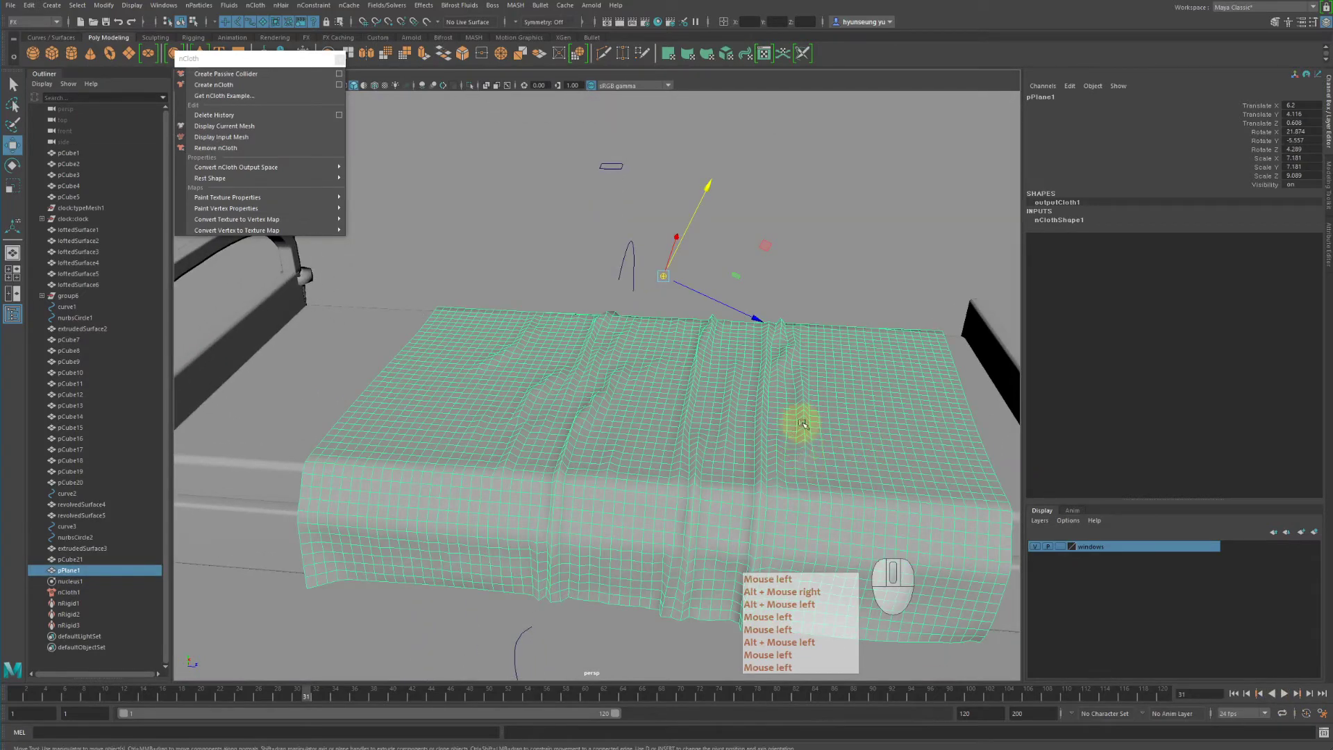
# Examine the folds of the draped cloth on the mattress and along the bed's side from several angles
pyautogui.moveTo(828, 430)
pyautogui.keyDown('alt'); pyautogui.mouseDown()
pyautogui.moveTo(802, 424)
pyautogui.moveTo(816, 425)
pyautogui.mouseUp(); pyautogui.keyUp('alt')
pyautogui.keyDown('alt'); pyautogui.moveTo(816, 425); pyautogui.dragTo(860, 428, button='right'); pyautogui.keyUp('alt')
pyautogui.keyDown('alt'); pyautogui.moveTo(860, 428); pyautogui.dragTo(891, 420); pyautogui.keyUp('alt')
pyautogui.click(895, 418)
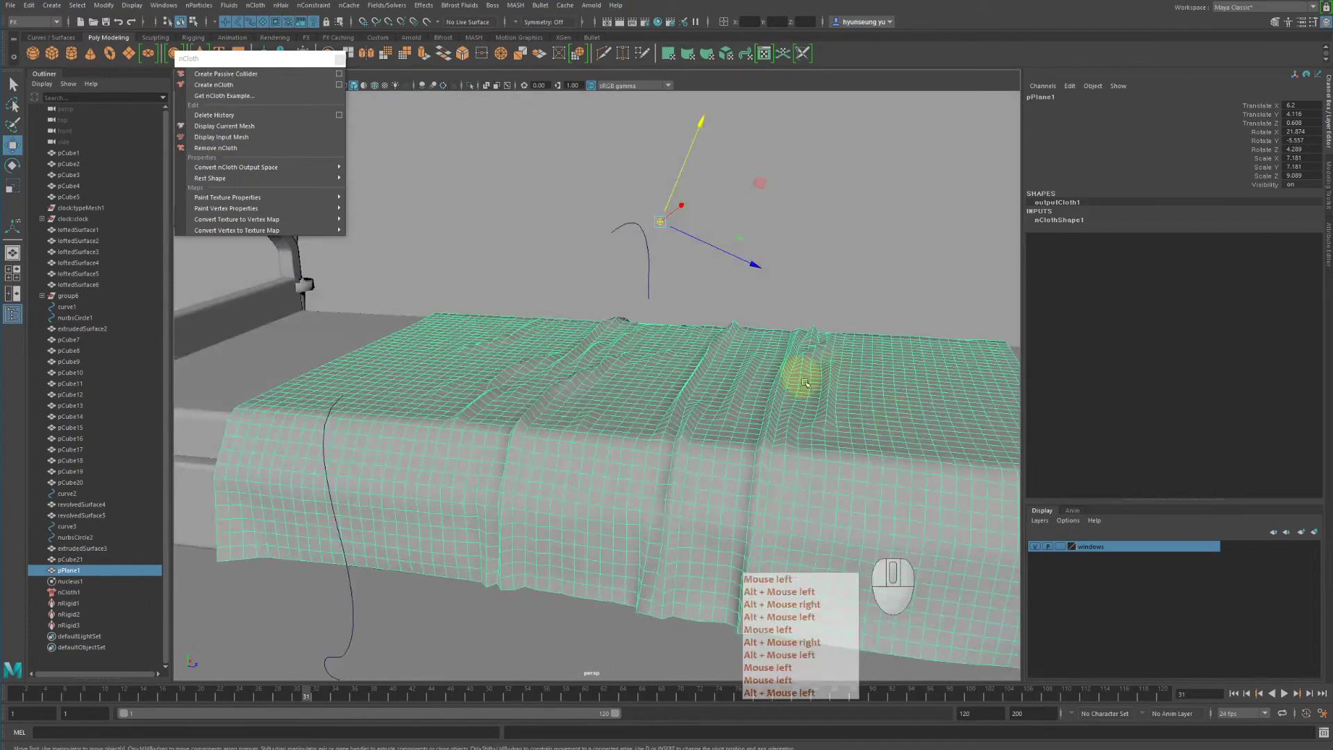
pyautogui.click(851, 281)
pyautogui.keyDown('alt'); pyautogui.moveTo(851, 282); pyautogui.dragTo(840, 374); pyautogui.keyUp('alt')
pyautogui.click(894, 370)
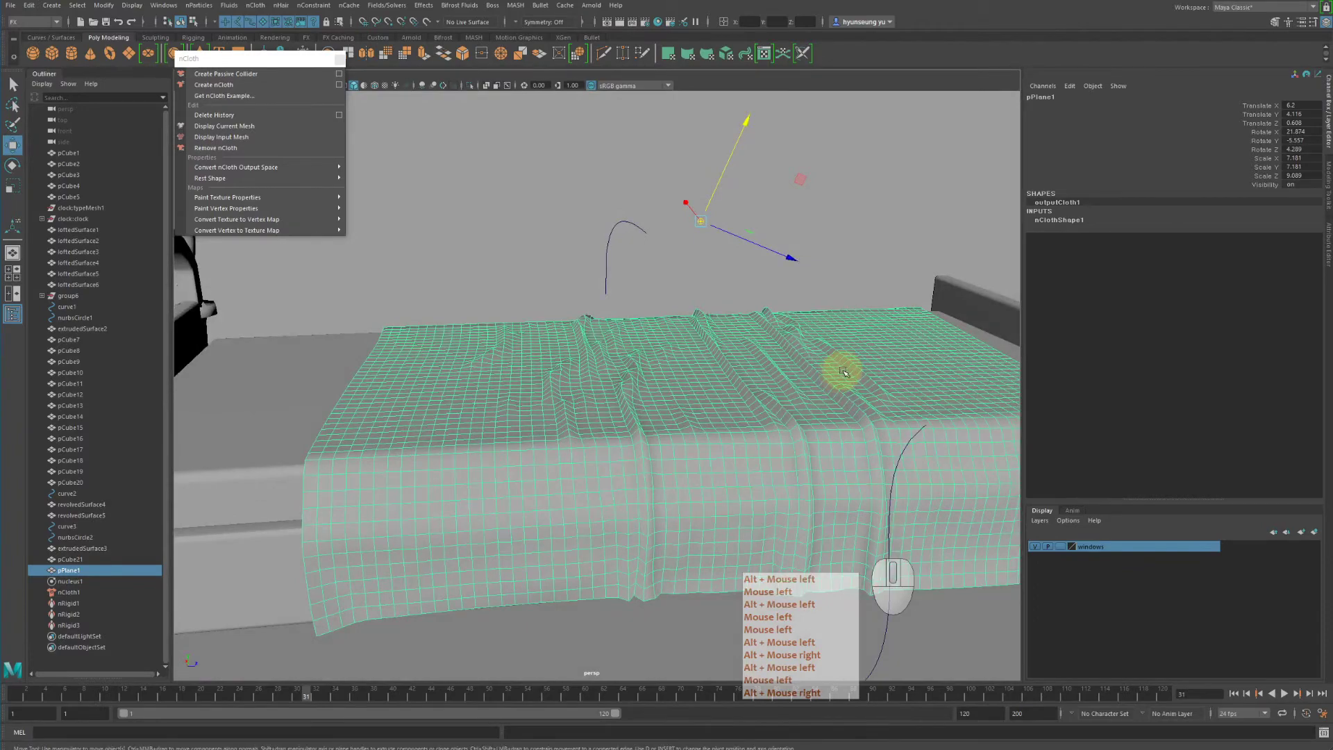
pyautogui.keyDown('alt'); pyautogui.moveTo(878, 384); pyautogui.dragTo(833, 370); pyautogui.keyUp('alt')
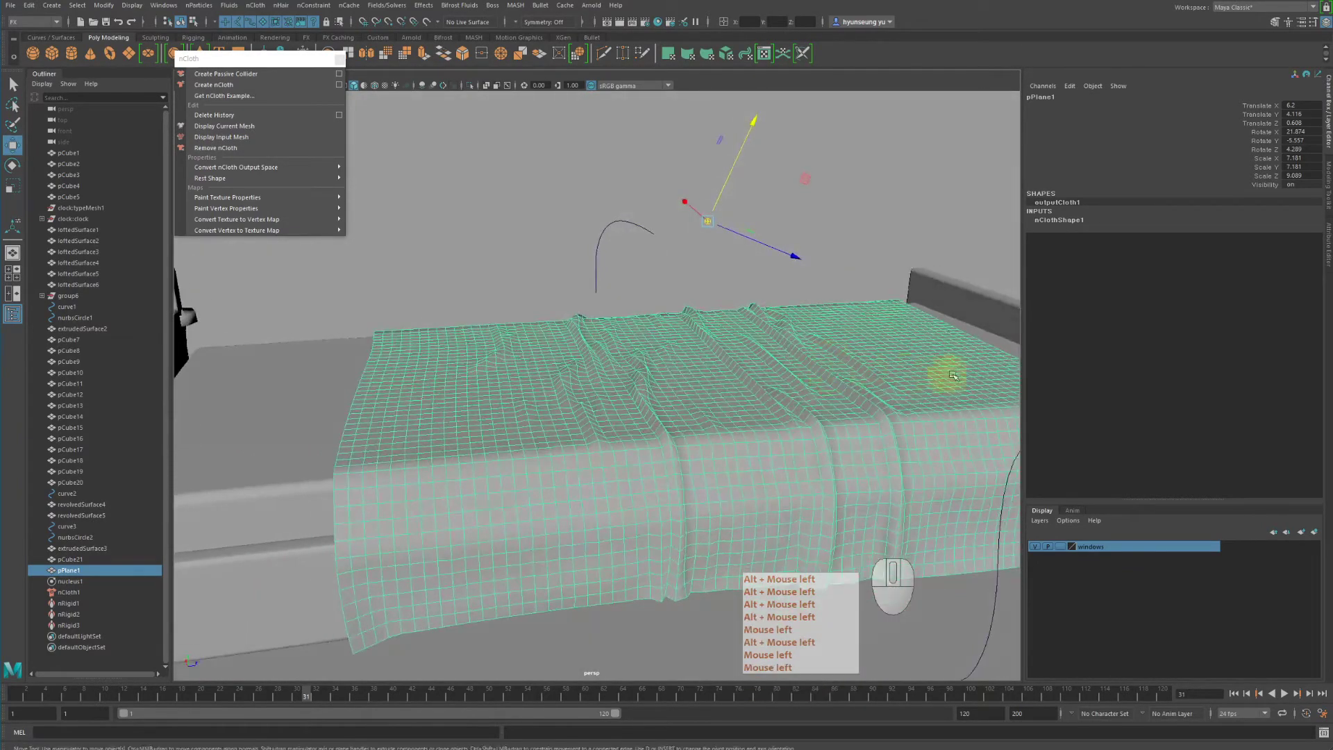
pyautogui.keyDown('alt'); pyautogui.moveTo(886, 392); pyautogui.dragTo(1037, 545, button='right'); pyautogui.keyUp('alt')
# Rewind, then raise the cloth plane to about Y 4.4 and rotate it to about 23.2, -5.5 and 5.7 degrees
pyautogui.click(1233, 693)
pyautogui.keyDown('alt'); pyautogui.moveTo(844, 460); pyautogui.dragTo(785, 455); pyautogui.keyUp('alt')
pyautogui.keyDown('alt'); pyautogui.moveTo(784, 454); pyautogui.dragTo(794, 443, button='right'); pyautogui.keyUp('alt')
pyautogui.keyDown('alt'); pyautogui.moveTo(794, 443); pyautogui.dragTo(775, 427); pyautogui.keyUp('alt')
pyautogui.press('e')
pyautogui.moveTo(675, 274); pyautogui.dragTo(630, 251)
pyautogui.press('w')
pyautogui.press('q')
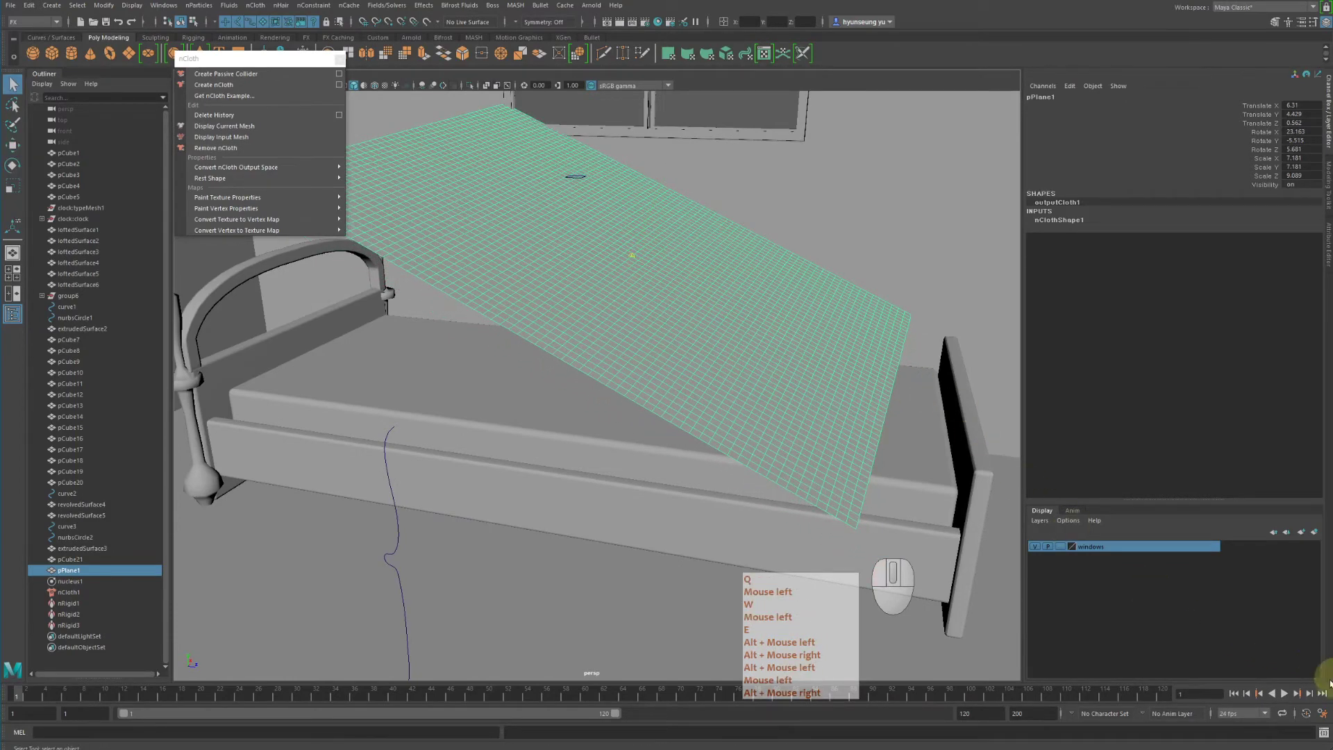
# Play the simulation to check the drape from the raised, rotated start position, and rewind to the first frame
pyautogui.click(1284, 693)
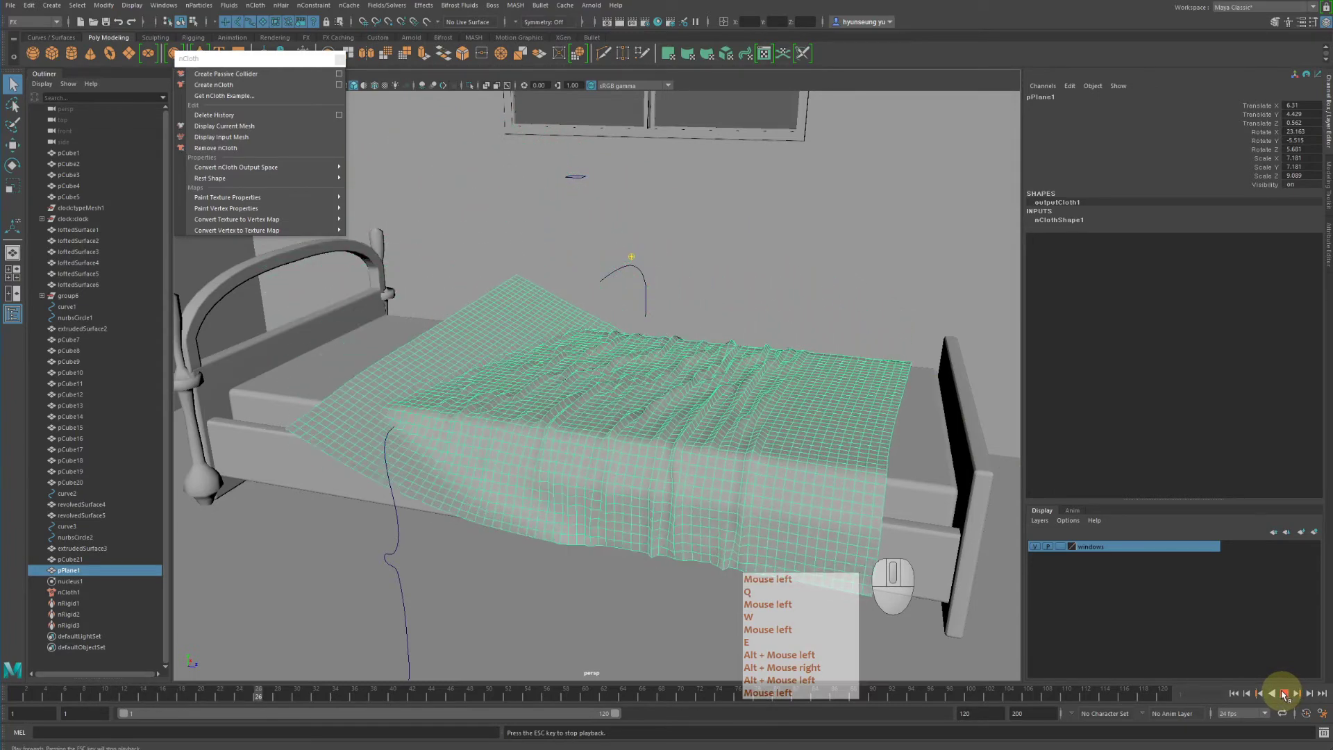
pyautogui.click(1283, 693)
pyautogui.click(1235, 694)
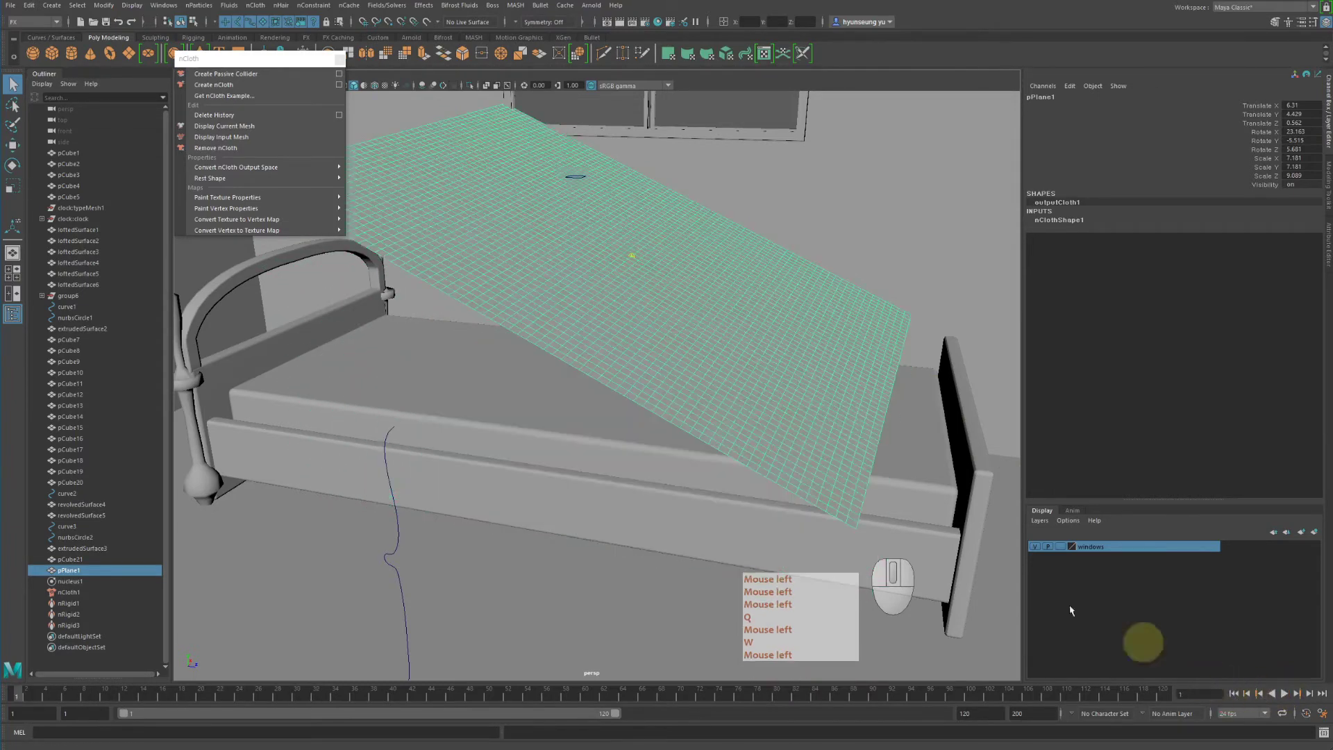
# Create a polygon sphere and place it on the mattress at about X 6.5 and Y 2.5
pyautogui.keyDown('alt'); pyautogui.moveTo(560, 412); pyautogui.dragTo(629, 412, button='middle'); pyautogui.keyUp('alt')
pyautogui.press('w')
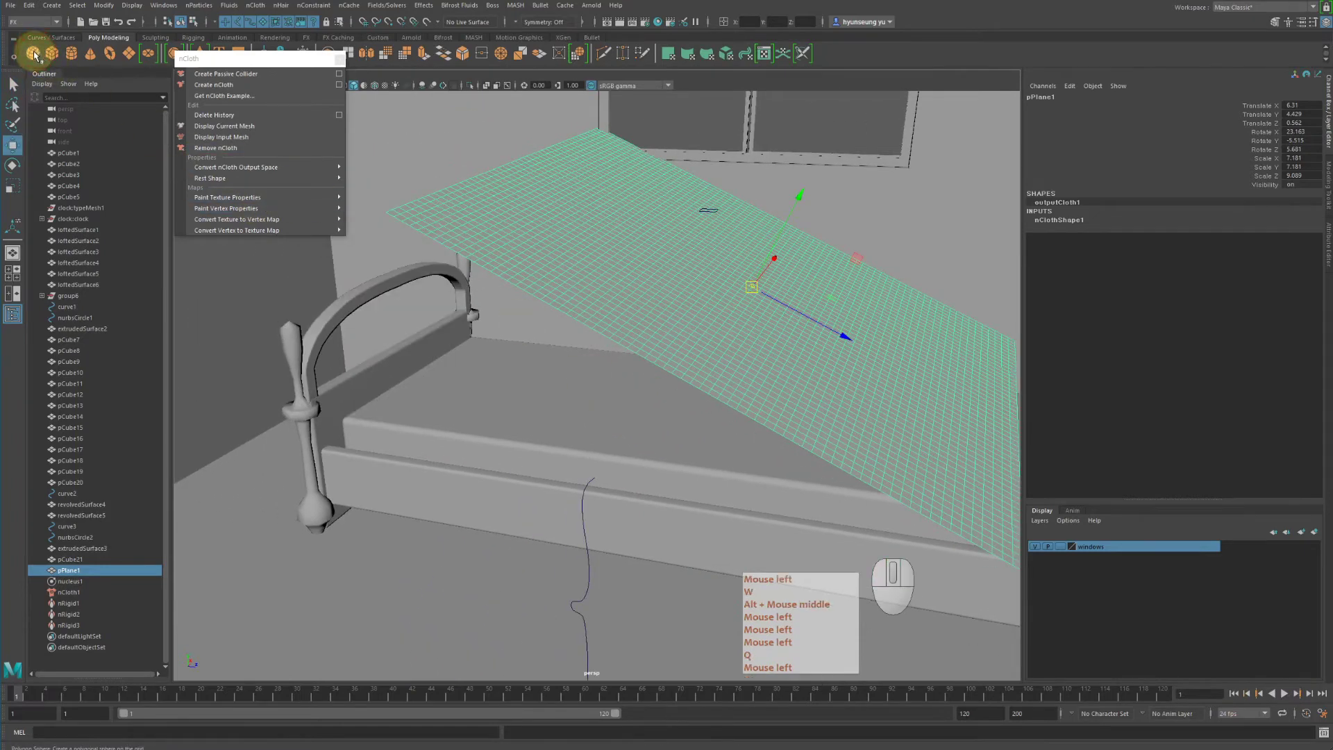
pyautogui.click(34, 54)
pyautogui.keyDown('alt'); pyautogui.moveTo(476, 321); pyautogui.dragTo(467, 303); pyautogui.keyUp('alt')
pyautogui.keyDown('alt'); pyautogui.moveTo(466, 303); pyautogui.dragTo(396, 354, button='right'); pyautogui.keyUp('alt')
pyautogui.press('w')
pyautogui.moveTo(624, 528); pyautogui.dragTo(726, 384)
pyautogui.keyDown('alt'); pyautogui.moveTo(726, 384); pyautogui.dragTo(861, 401, button='right'); pyautogui.keyUp('alt')
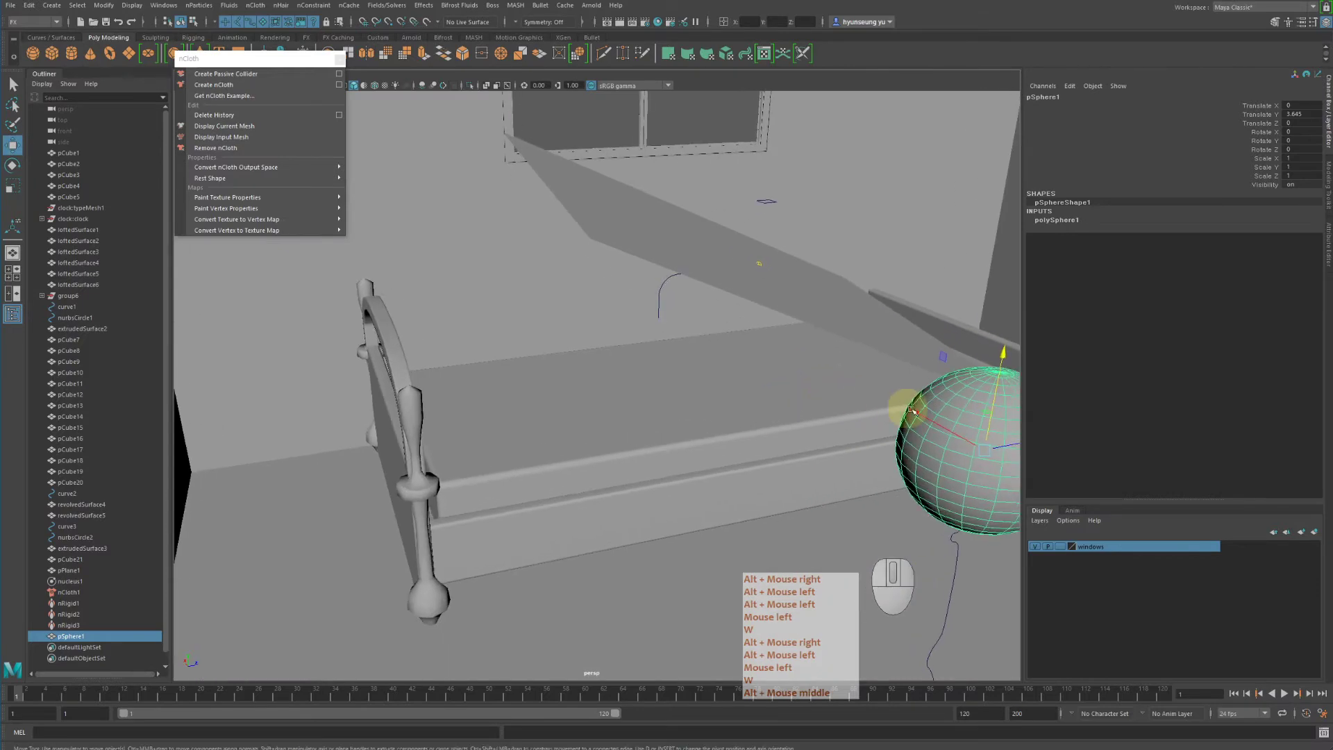
pyautogui.moveTo(913, 410); pyautogui.dragTo(666, 333)
pyautogui.moveTo(722, 229); pyautogui.dragTo(724, 262)
pyautogui.press('z')
# Rotate the sphere about -77 degrees around Z, undoing the trial rotations
pyautogui.press('e')
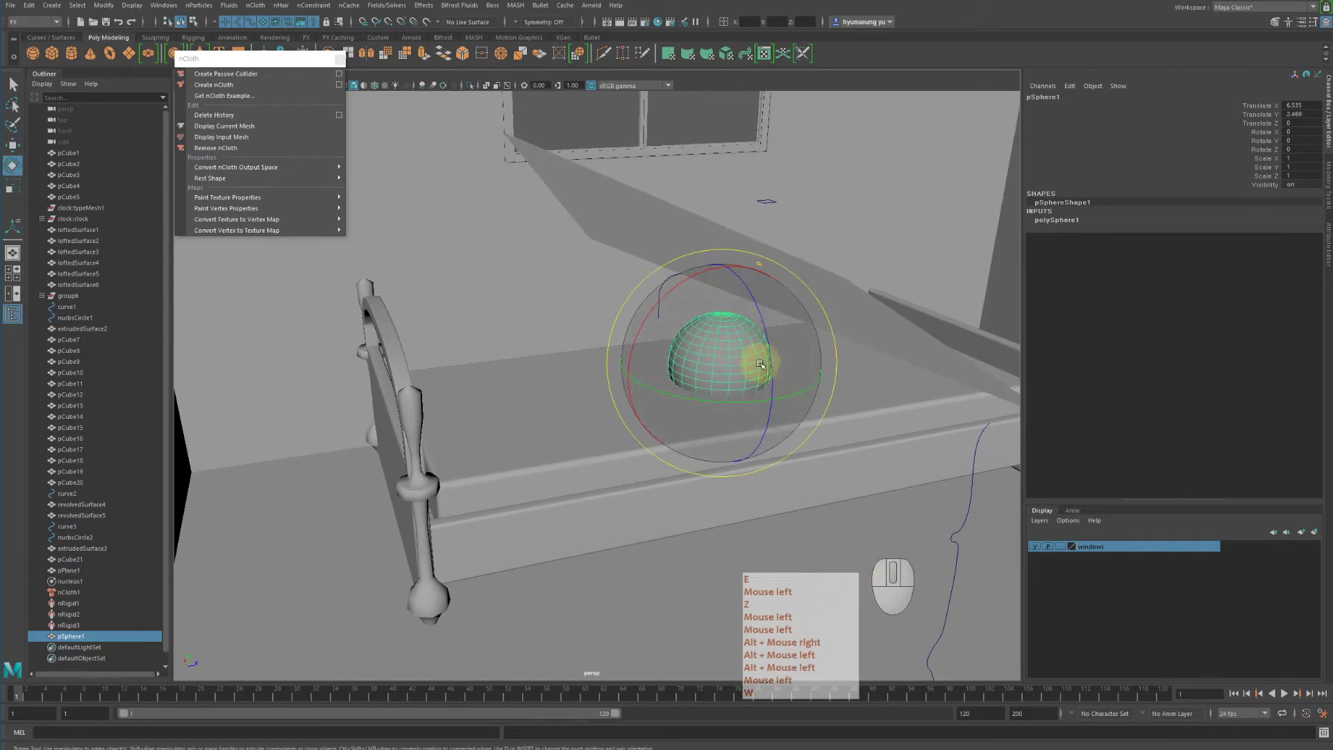
pyautogui.moveTo(772, 326); pyautogui.dragTo(742, 262)
pyautogui.moveTo(698, 214); pyautogui.dragTo(696, 211)
pyautogui.moveTo(787, 310); pyautogui.dragTo(771, 294, button='middle')
pyautogui.press('z')
pyautogui.moveTo(761, 317); pyautogui.dragTo(760, 326)
# Flatten the sphere to about 0.58 in Scale X, stretch it to 1.647 in Scale Y, and level its rotation
pyautogui.press('r')
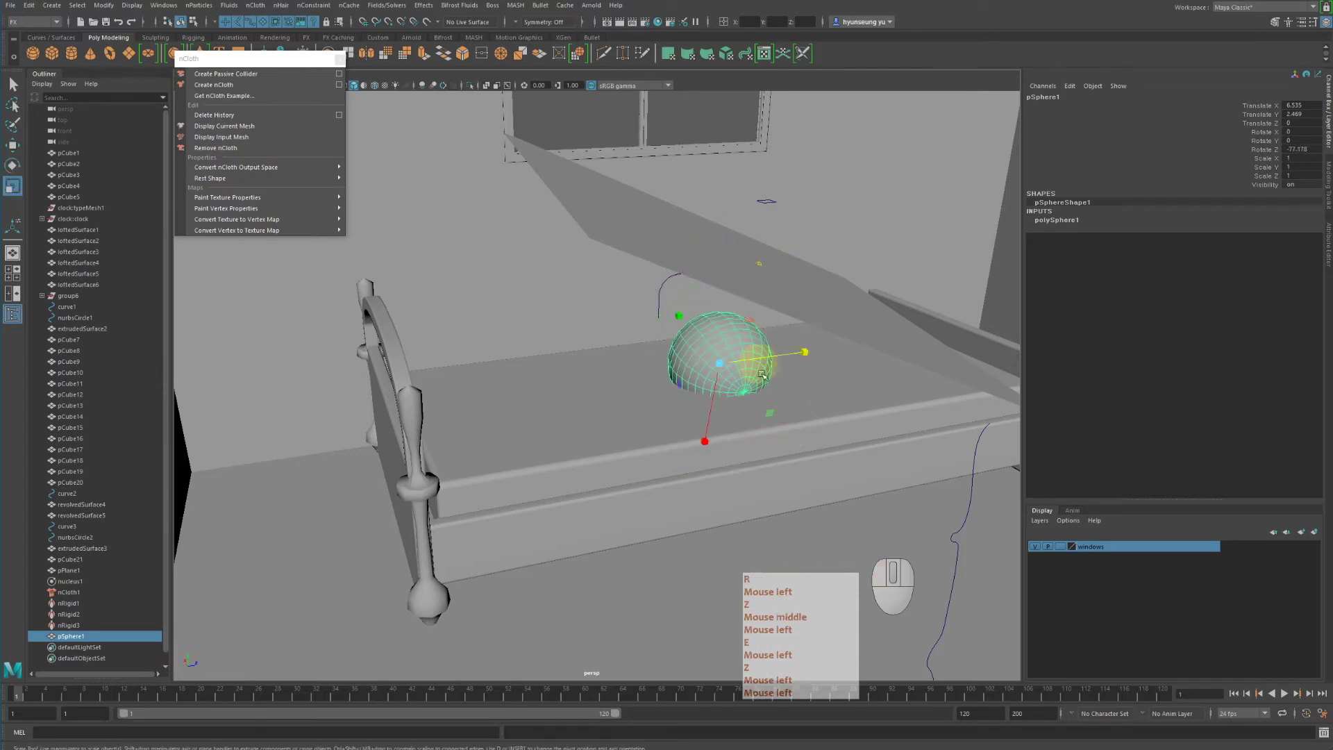
pyautogui.moveTo(673, 307); pyautogui.dragTo(642, 267)
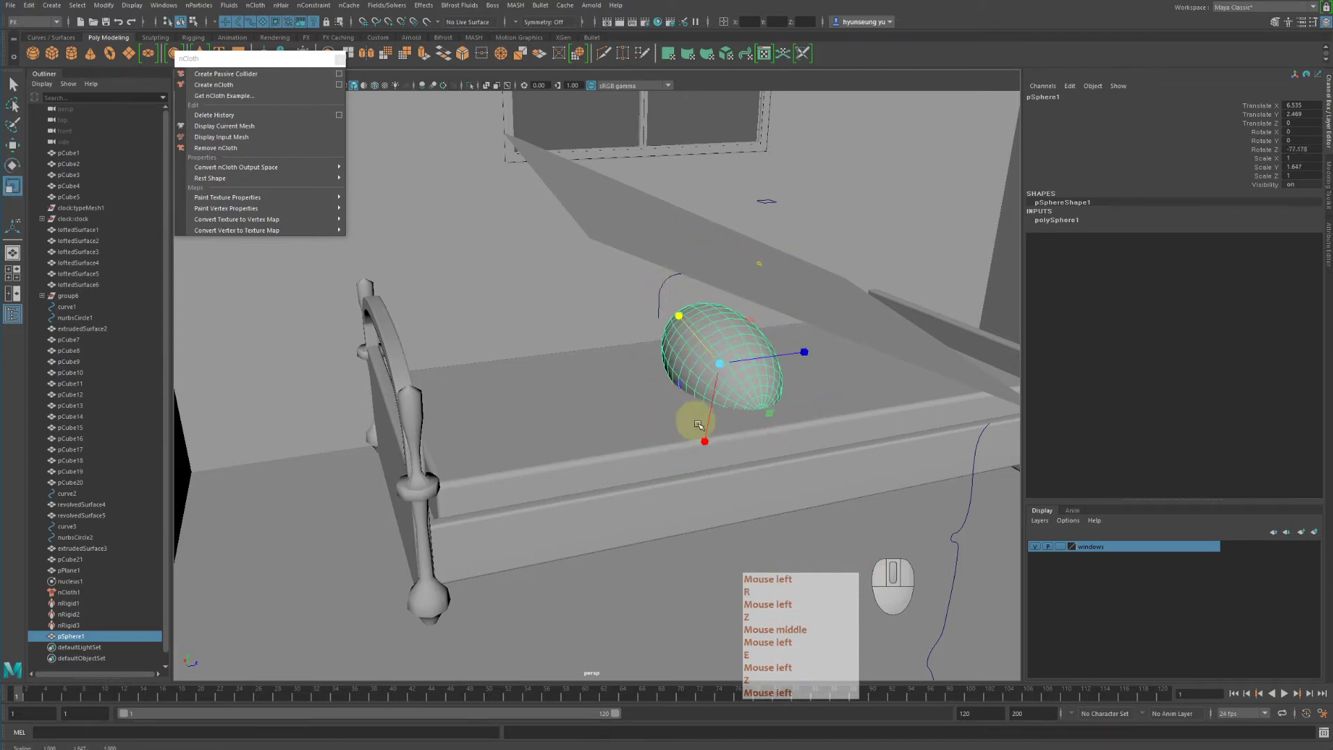
pyautogui.moveTo(703, 439); pyautogui.dragTo(739, 313)
pyautogui.press('e')
# Move the flattened sphere along the mattress toward the headboard, to about Z -3.3, and adjust its height
pyautogui.press('w')
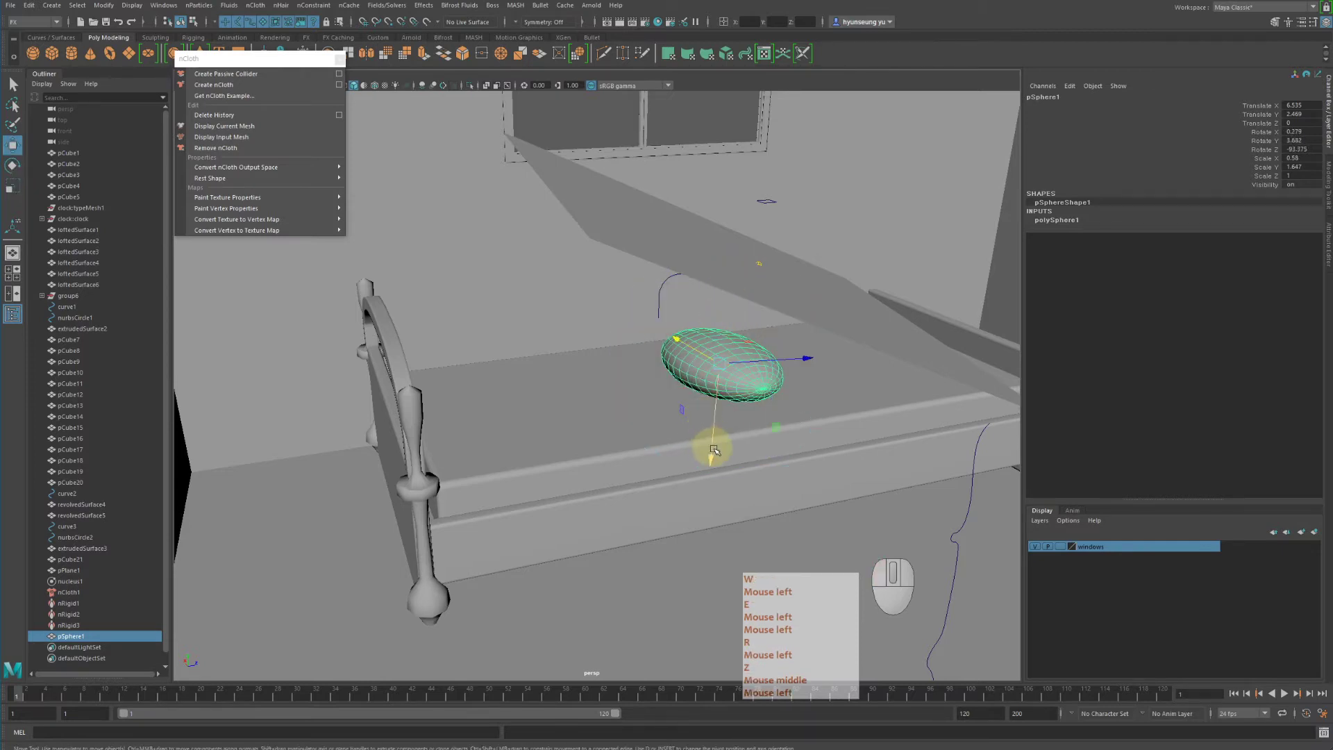
pyautogui.moveTo(715, 450); pyautogui.dragTo(719, 467)
pyautogui.moveTo(796, 373); pyautogui.dragTo(645, 382)
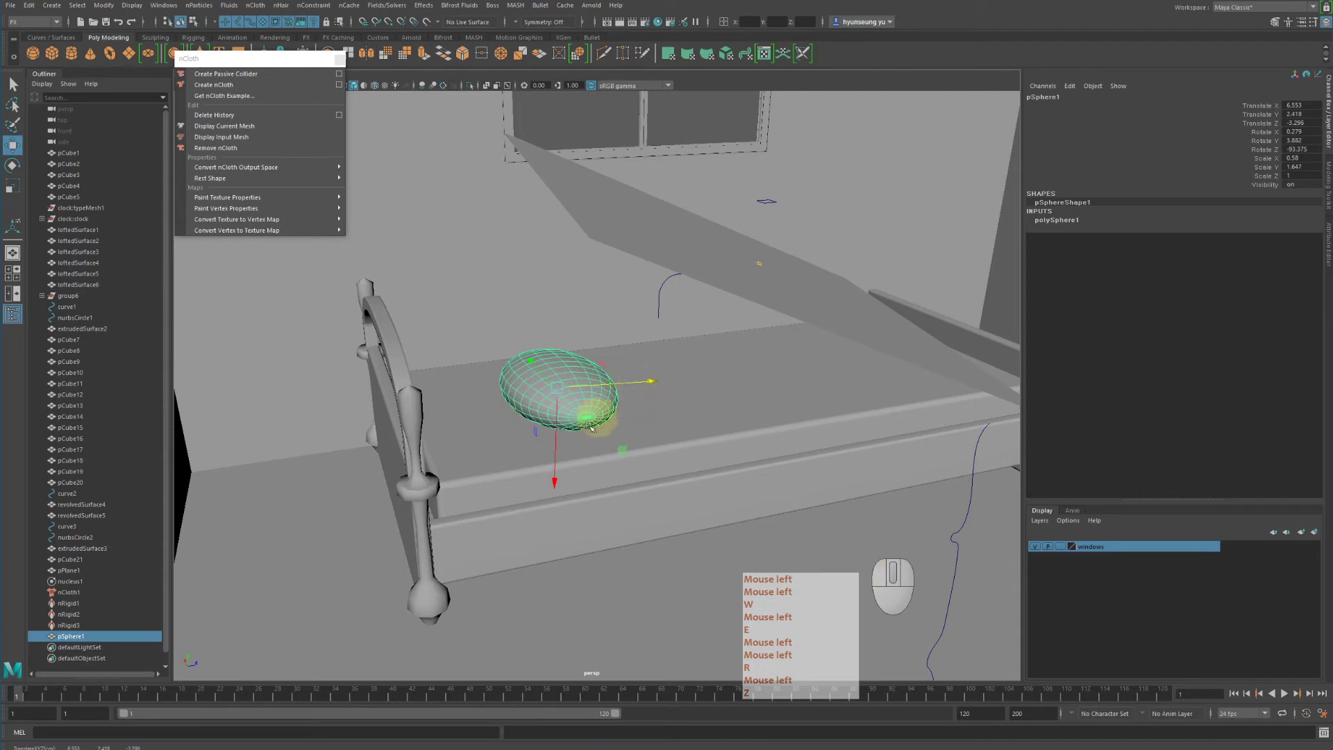
pyautogui.moveTo(563, 472); pyautogui.dragTo(569, 437)
# Switch the flattened sphere to vertex editing
pyautogui.keyDown('alt'); pyautogui.moveTo(569, 438); pyautogui.dragTo(610, 417, button='right'); pyautogui.keyUp('alt')
pyautogui.keyDown('alt'); pyautogui.moveTo(610, 416); pyautogui.dragTo(628, 382, button='middle'); pyautogui.keyUp('alt')
pyautogui.keyDown('alt'); pyautogui.moveTo(628, 382); pyautogui.dragTo(699, 401); pyautogui.keyUp('alt')
pyautogui.keyDown('alt'); pyautogui.moveTo(700, 401); pyautogui.dragTo(723, 397, button='right'); pyautogui.keyUp('alt')
pyautogui.keyDown('alt'); pyautogui.moveTo(723, 397); pyautogui.dragTo(727, 401); pyautogui.keyUp('alt')
pyautogui.moveTo(735, 385); pyautogui.dragTo(680, 384, button='right')
pyautogui.keyDown('alt'); pyautogui.moveTo(680, 384); pyautogui.dragTo(721, 409); pyautogui.keyUp('alt')
pyautogui.keyDown('alt'); pyautogui.moveTo(722, 409); pyautogui.dragTo(774, 414, button='right'); pyautogui.keyUp('alt')
pyautogui.keyDown('alt'); pyautogui.moveTo(773, 414); pyautogui.dragTo(739, 448); pyautogui.keyUp('alt')
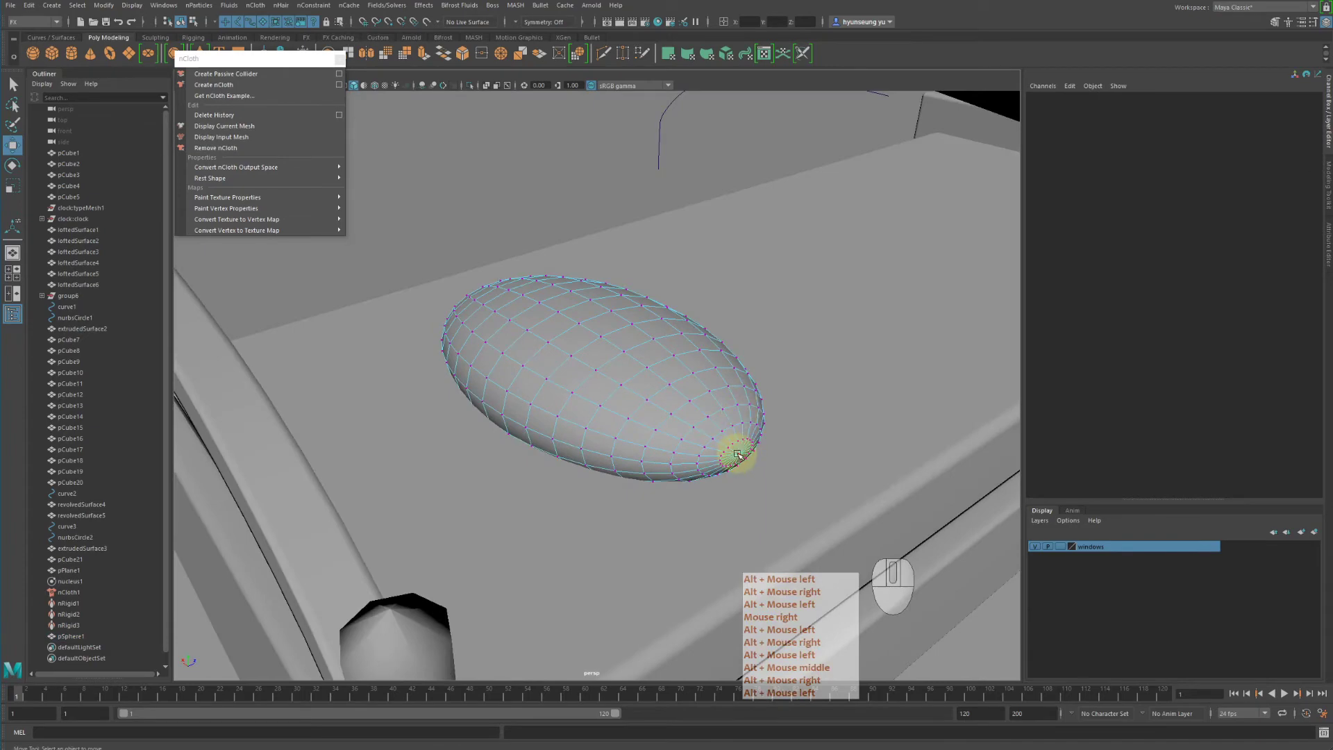
# Select the pole vertices at both pointed ends of the flattened sphere
pyautogui.click(737, 454)
pyautogui.keyDown('alt'); pyautogui.moveTo(657, 428); pyautogui.dragTo(715, 397); pyautogui.keyUp('alt')
pyautogui.keyDown('alt'); pyautogui.moveTo(629, 401); pyautogui.dragTo(793, 421, button='right'); pyautogui.keyUp('alt')
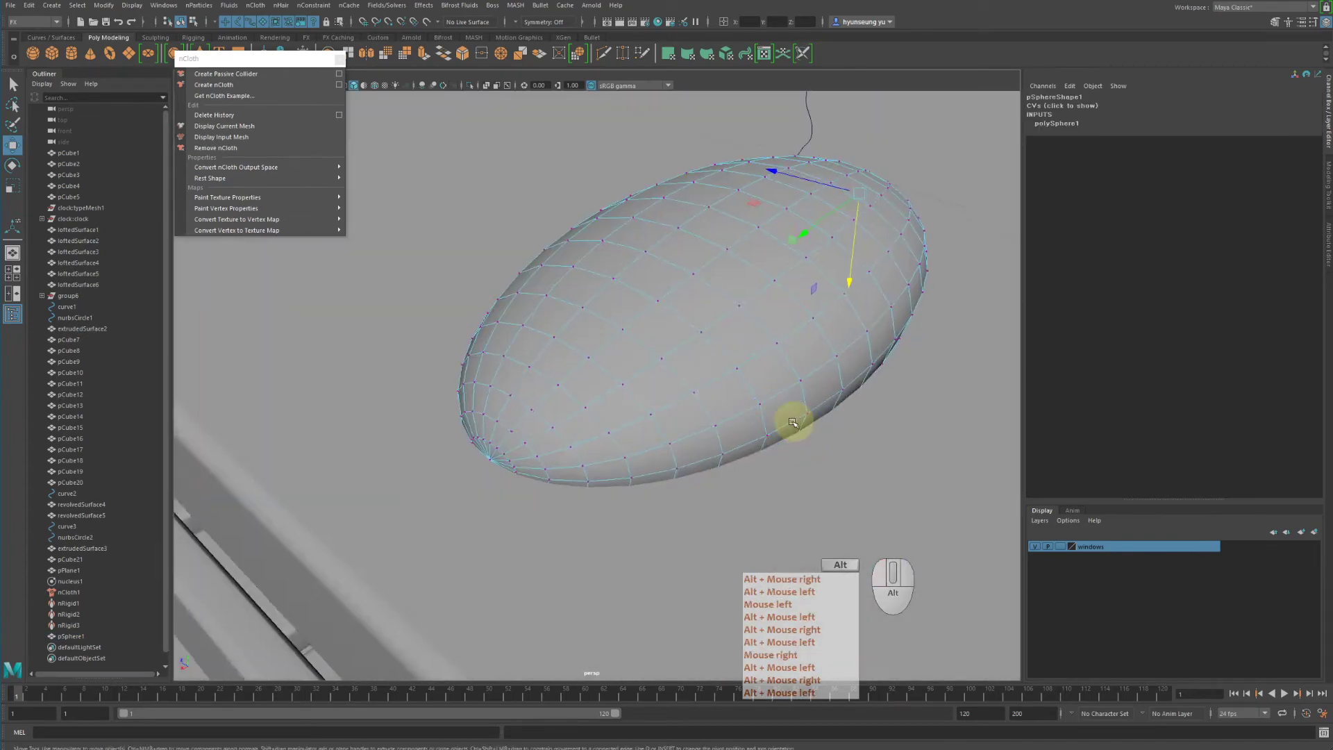
pyautogui.keyDown('alt'); pyautogui.moveTo(792, 422); pyautogui.dragTo(532, 453); pyautogui.keyUp('alt')
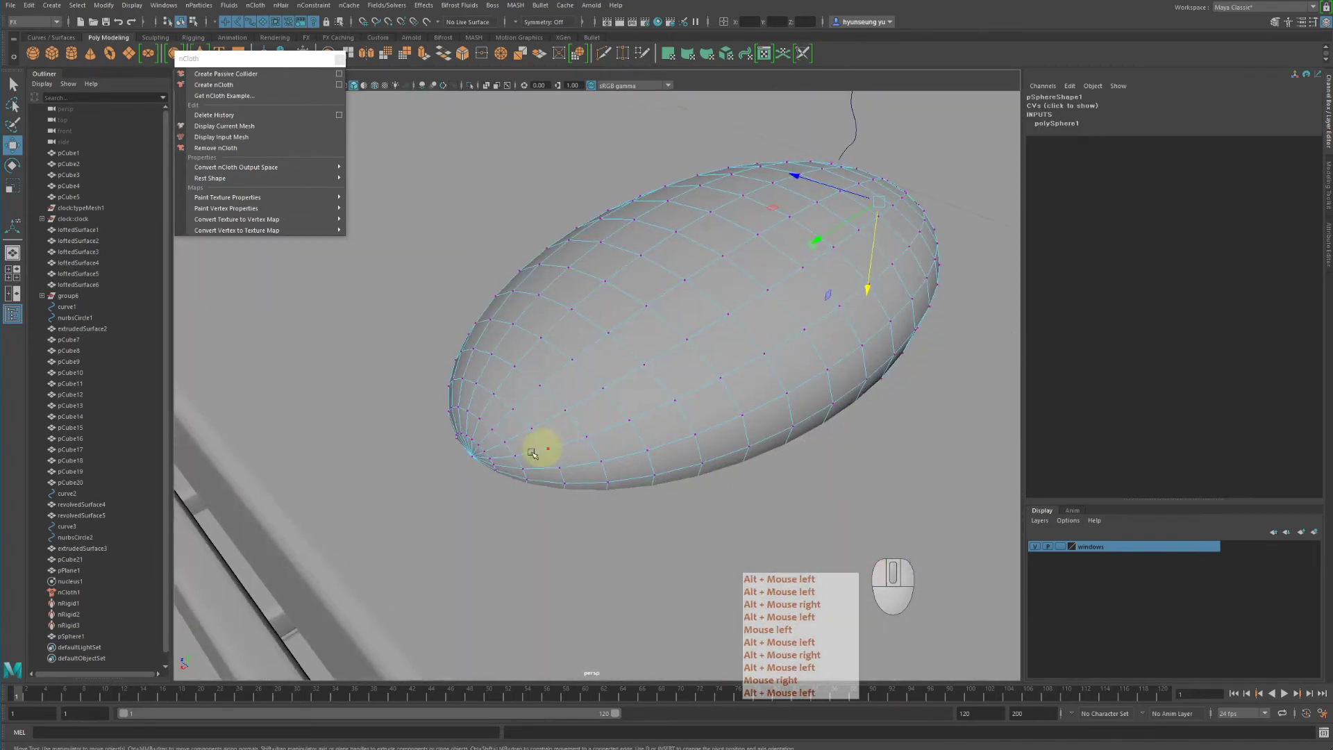
pyautogui.keyDown('shift'); pyautogui.click(470, 457); pyautogui.keyUp('shift')
# Turn on soft selection around the sphere's two selected pole vertices
pyautogui.keyDown('alt'); pyautogui.moveTo(608, 400); pyautogui.dragTo(657, 360); pyautogui.keyUp('alt')
pyautogui.keyDown('alt'); pyautogui.moveTo(658, 360); pyautogui.dragTo(627, 349, button='right'); pyautogui.keyUp('alt')
pyautogui.keyDown('alt'); pyautogui.moveTo(628, 349); pyautogui.dragTo(636, 361); pyautogui.keyUp('alt')
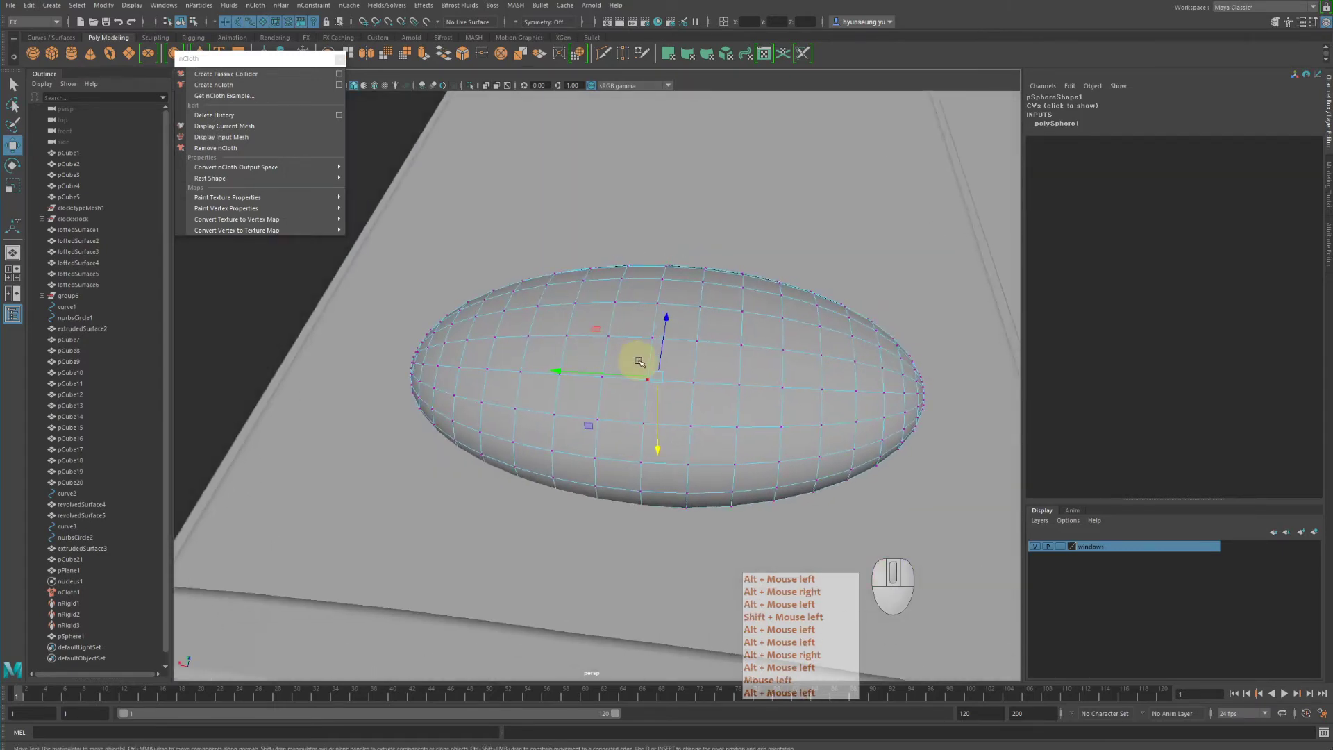
pyautogui.press('b')
pyautogui.moveTo(756, 361)
pyautogui.keyDown('alt'); pyautogui.mouseDown()
pyautogui.moveTo(773, 345)
pyautogui.moveTo(761, 347)
pyautogui.mouseUp(); pyautogui.keyUp('alt')
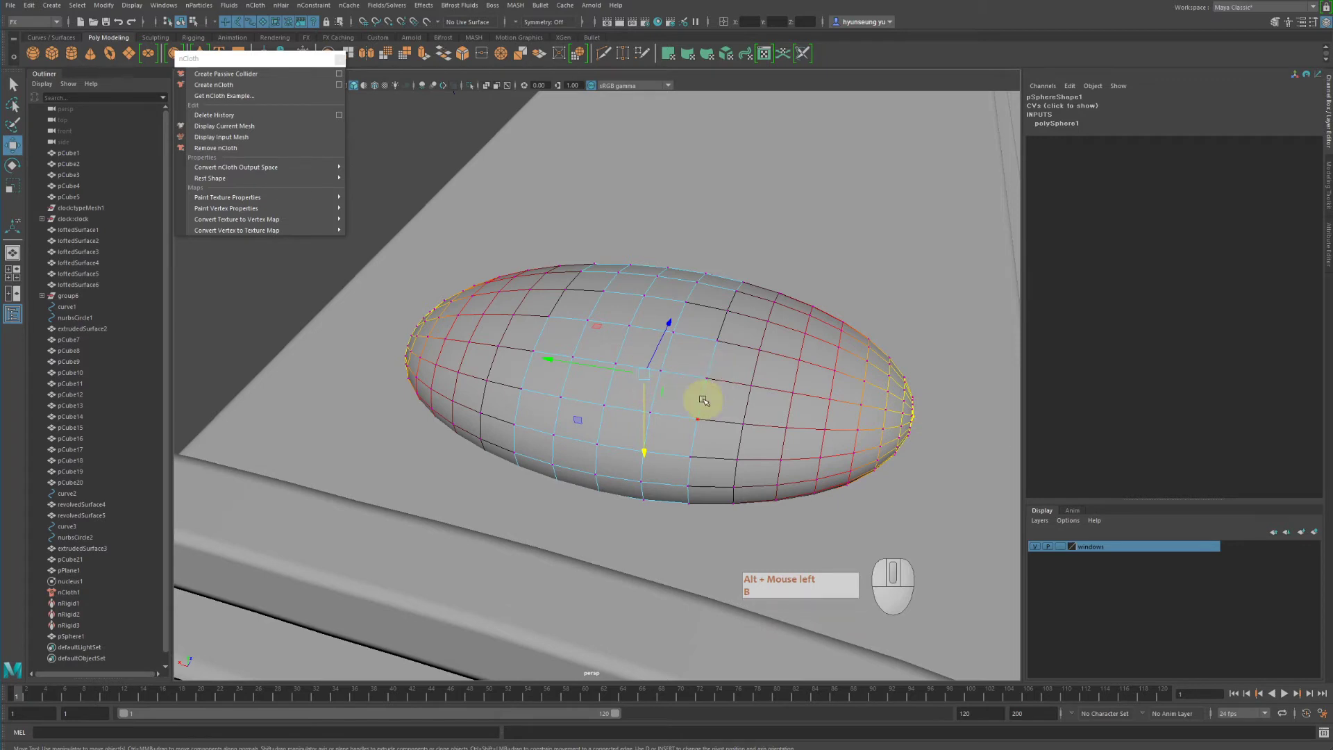
pyautogui.keyDown('alt'); pyautogui.moveTo(776, 367); pyautogui.dragTo(760, 359); pyautogui.keyUp('alt')
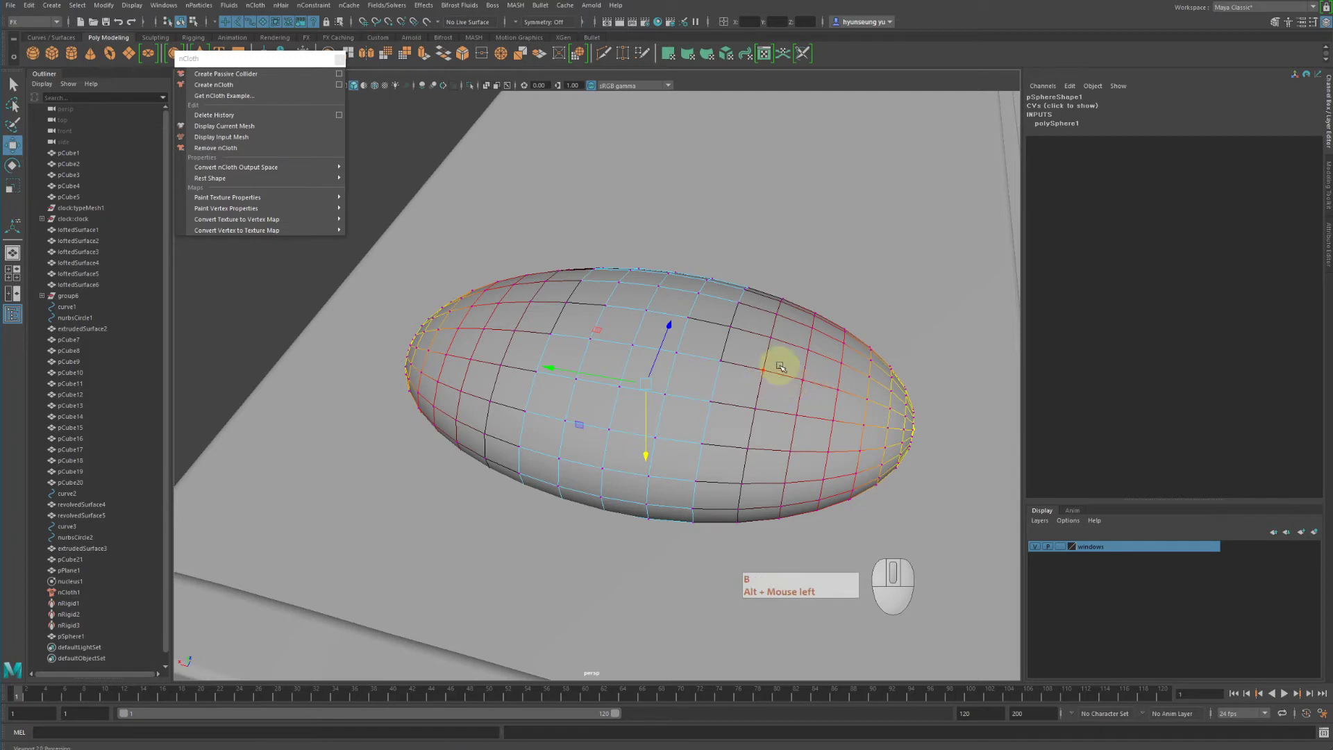
# Widen the soft-selection falloff and scale the selected pole vertices inward to blunt the flattened sphere's ends into a pillow shape
pyautogui.moveTo(780, 366); pyautogui.dragTo(998, 389, button='middle')
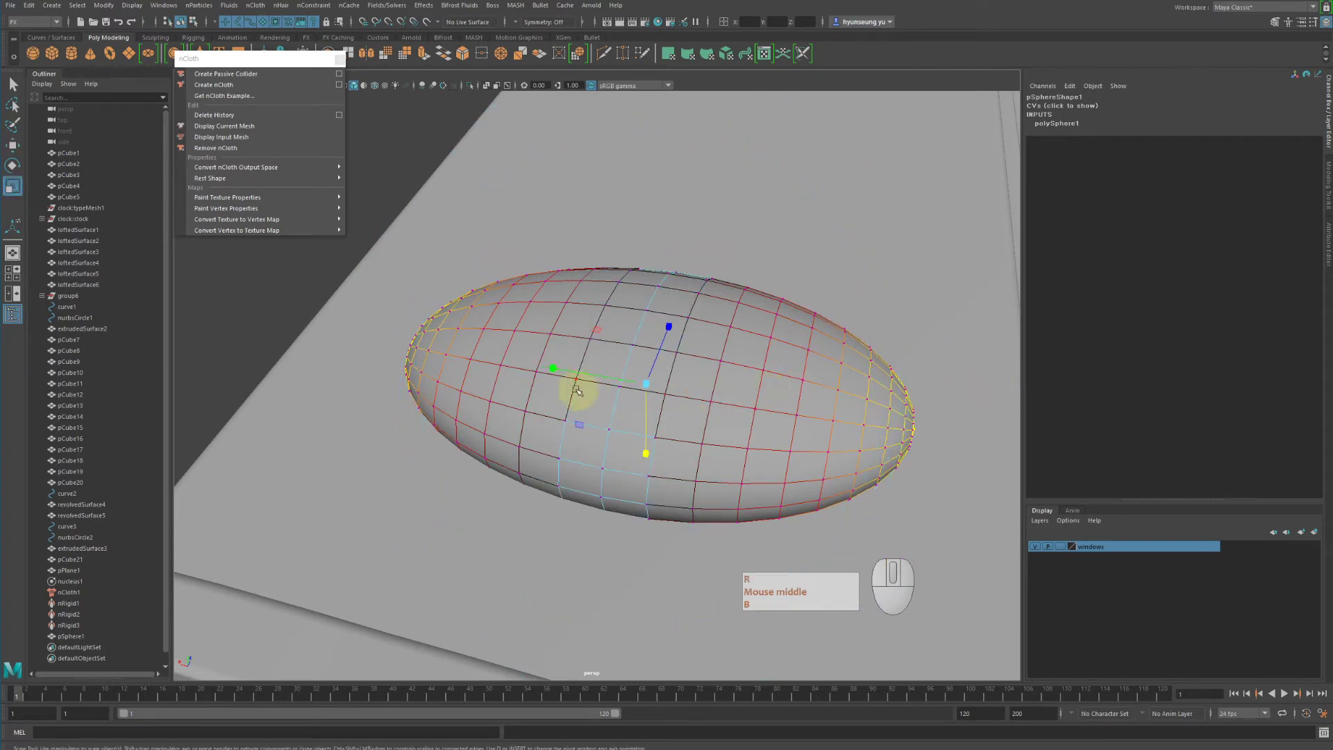
pyautogui.moveTo(559, 371); pyautogui.dragTo(591, 364)
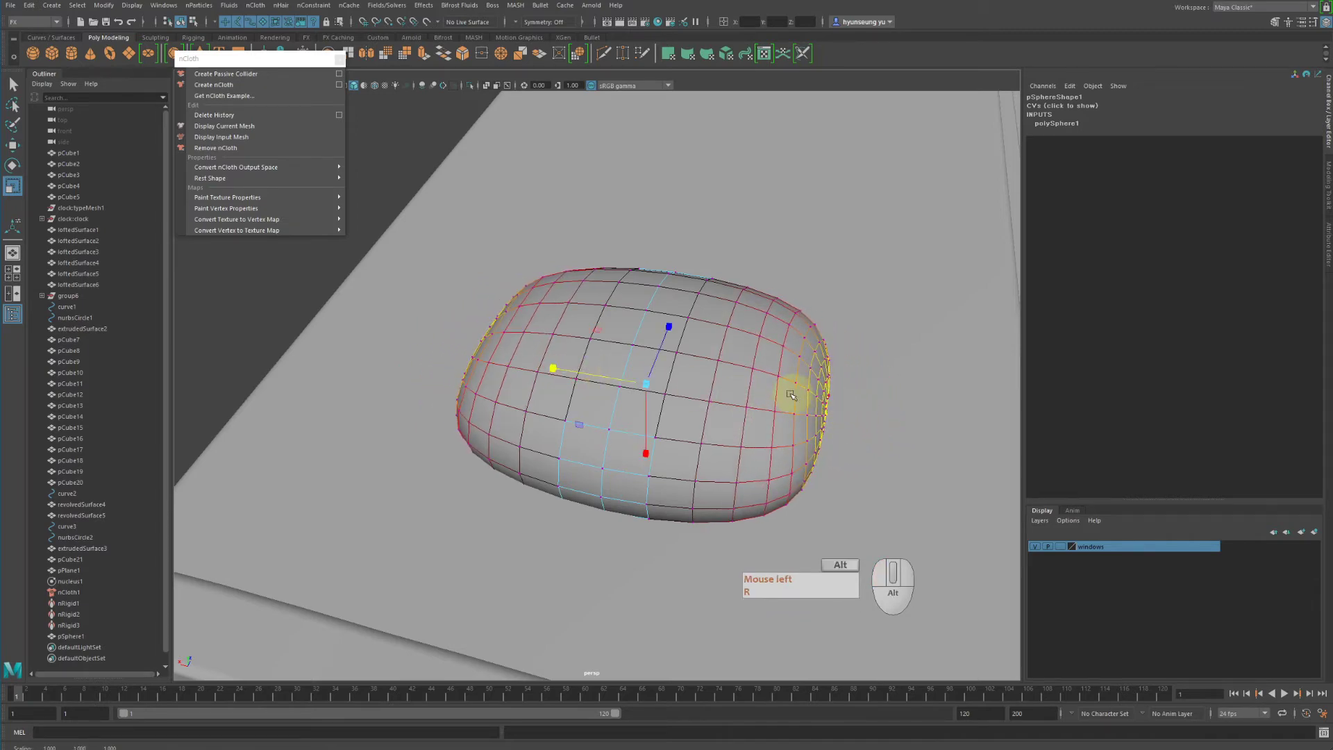
pyautogui.keyDown('alt'); pyautogui.moveTo(791, 395); pyautogui.dragTo(708, 395); pyautogui.keyUp('alt')
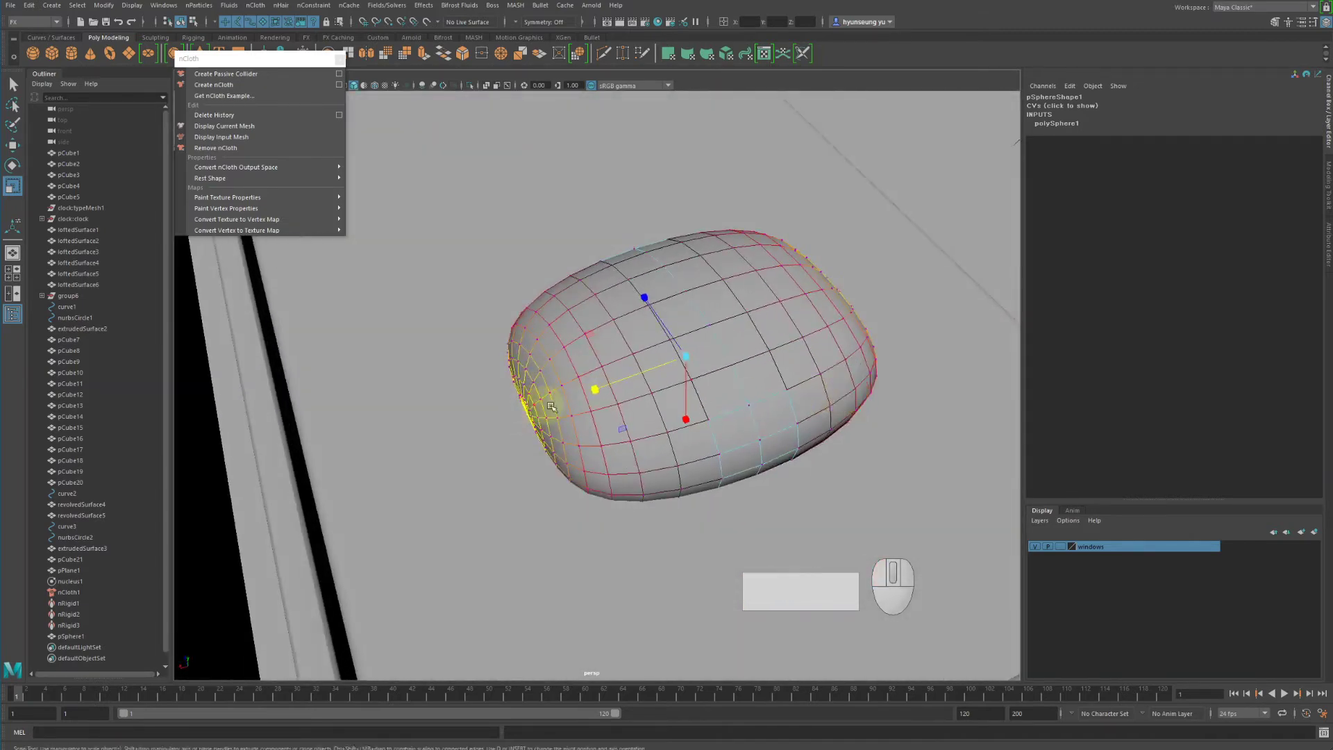
pyautogui.keyDown('alt'); pyautogui.moveTo(550, 406); pyautogui.dragTo(580, 303); pyautogui.keyUp('alt')
# Return the pillow-shaped sphere to object mode and adjust its height above the mattress
pyautogui.press('w')
pyautogui.moveTo(580, 304); pyautogui.dragTo(514, 315, button='right')
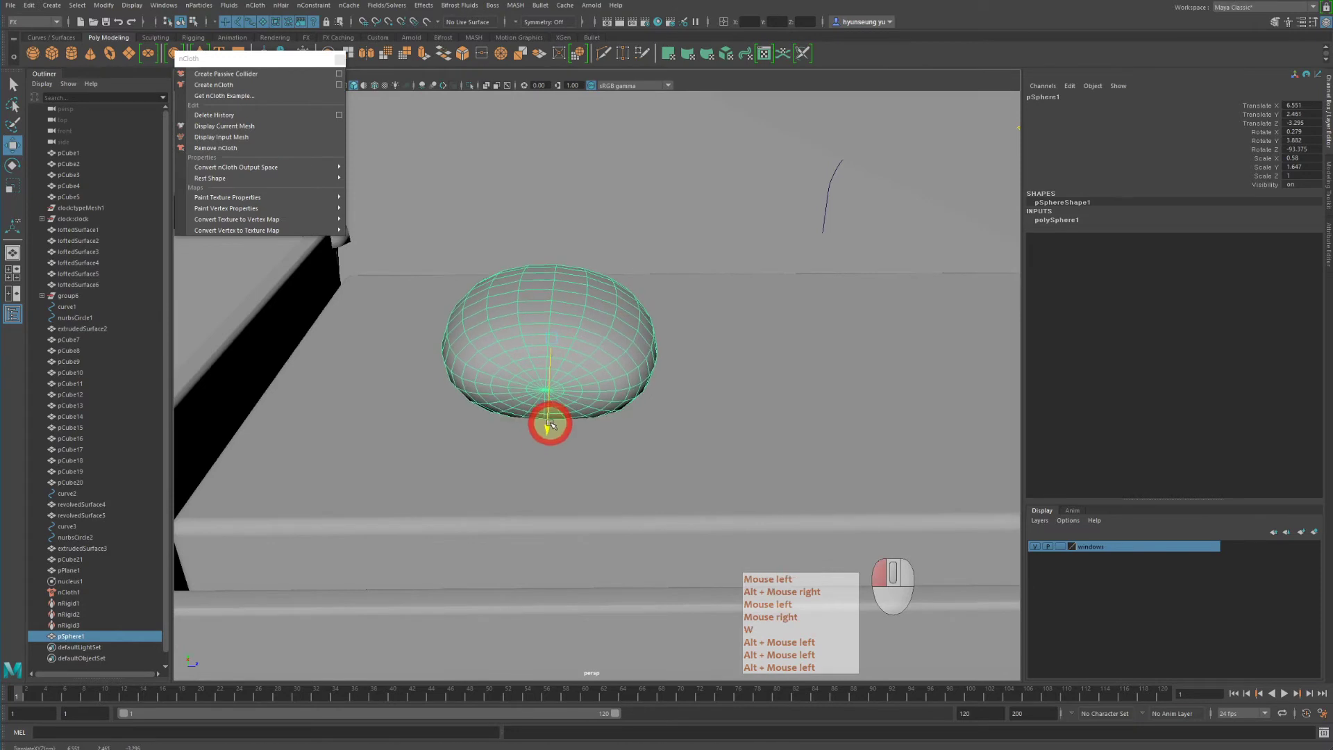
pyautogui.moveTo(549, 423); pyautogui.dragTo(550, 421)
pyautogui.keyDown('alt'); pyautogui.moveTo(549, 421); pyautogui.dragTo(576, 387); pyautogui.keyUp('alt')
pyautogui.keyDown('alt'); pyautogui.moveTo(575, 388); pyautogui.dragTo(545, 382, button='right'); pyautogui.keyUp('alt')
pyautogui.keyDown('alt'); pyautogui.moveTo(545, 382); pyautogui.dragTo(555, 360); pyautogui.keyUp('alt')
pyautogui.keyDown('alt'); pyautogui.moveTo(555, 361); pyautogui.dragTo(587, 374, button='right'); pyautogui.keyUp('alt')
pyautogui.keyDown('alt'); pyautogui.moveTo(587, 375); pyautogui.dragTo(608, 384, button='middle'); pyautogui.keyUp('alt')
pyautogui.moveTo(566, 436)
pyautogui.mouseDown()
pyautogui.moveTo(574, 381)
pyautogui.moveTo(565, 427)
pyautogui.mouseUp()
# Flatten the pillow's thickness to a Scale X of about 0.37
pyautogui.press('r')
pyautogui.press('w')
pyautogui.keyDown('alt'); pyautogui.moveTo(565, 427); pyautogui.dragTo(559, 414, button='right'); pyautogui.keyUp('alt')
pyautogui.keyDown('alt'); pyautogui.moveTo(560, 413); pyautogui.dragTo(577, 408); pyautogui.keyUp('alt')
pyautogui.keyDown('alt'); pyautogui.moveTo(577, 408); pyautogui.dragTo(520, 399, button='right'); pyautogui.keyUp('alt')
pyautogui.keyDown('alt'); pyautogui.moveTo(533, 400); pyautogui.dragTo(634, 455); pyautogui.keyUp('alt')
# Shift the pillow slightly and rotate it to lie level on the mattress, to about -91.2 in Rotate Z
pyautogui.moveTo(570, 337)
pyautogui.mouseDown()
pyautogui.moveTo(583, 354)
pyautogui.moveTo(560, 343)
pyautogui.mouseUp()
pyautogui.press('e')
pyautogui.moveTo(645, 361); pyautogui.dragTo(583, 365)
pyautogui.keyDown('alt'); pyautogui.moveTo(583, 365); pyautogui.dragTo(636, 368, button='right'); pyautogui.keyUp('alt')
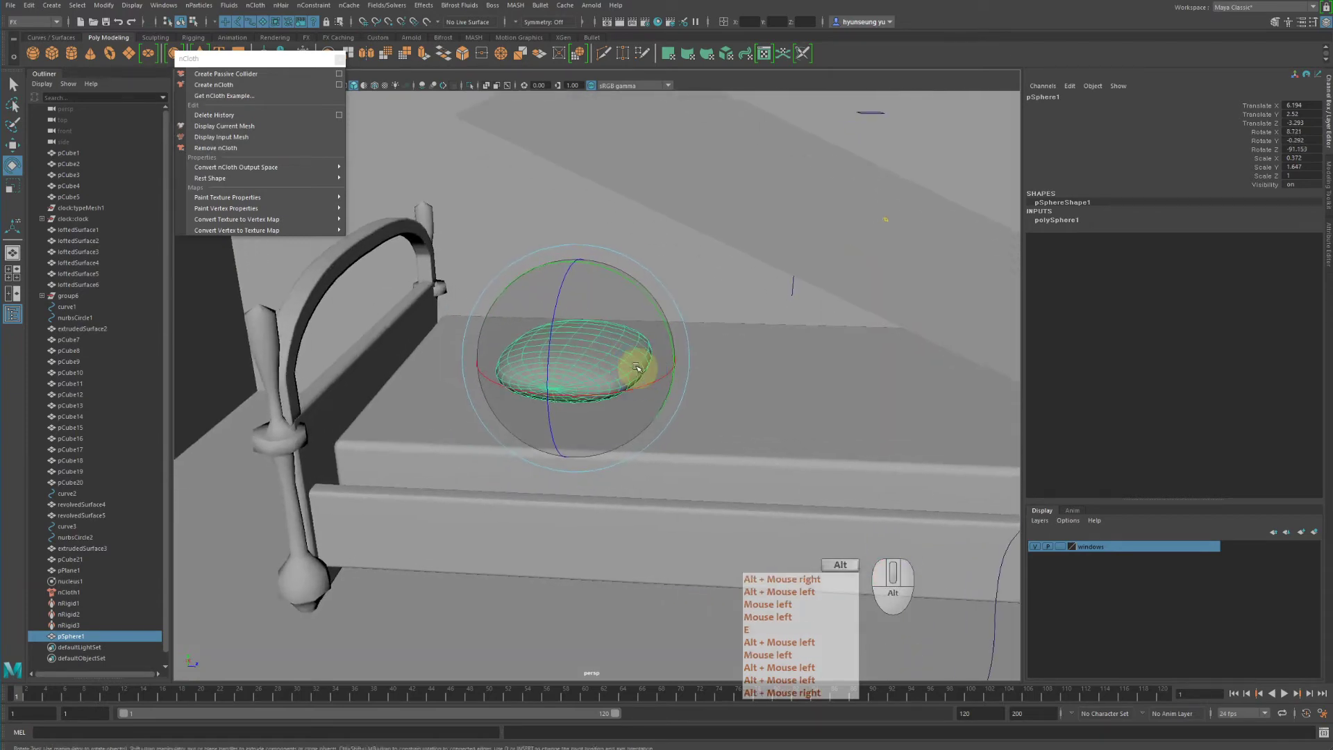
pyautogui.press('q')
pyautogui.keyDown('alt'); pyautogui.moveTo(638, 367); pyautogui.dragTo(672, 366); pyautogui.keyUp('alt')
# Move the pillow closer to the headboard, to about Z -3.43
pyautogui.press('w')
pyautogui.keyDown('alt'); pyautogui.moveTo(672, 365); pyautogui.dragTo(697, 365, button='right'); pyautogui.keyUp('alt')
pyautogui.keyDown('alt'); pyautogui.moveTo(698, 364); pyautogui.dragTo(648, 366); pyautogui.keyUp('alt')
pyautogui.keyDown('alt'); pyautogui.moveTo(648, 366); pyautogui.dragTo(633, 396, button='middle'); pyautogui.keyUp('alt')
pyautogui.keyDown('alt'); pyautogui.moveTo(634, 395); pyautogui.dragTo(672, 385); pyautogui.keyUp('alt')
pyautogui.keyDown('alt'); pyautogui.moveTo(672, 385); pyautogui.dragTo(696, 382, button='right'); pyautogui.keyUp('alt')
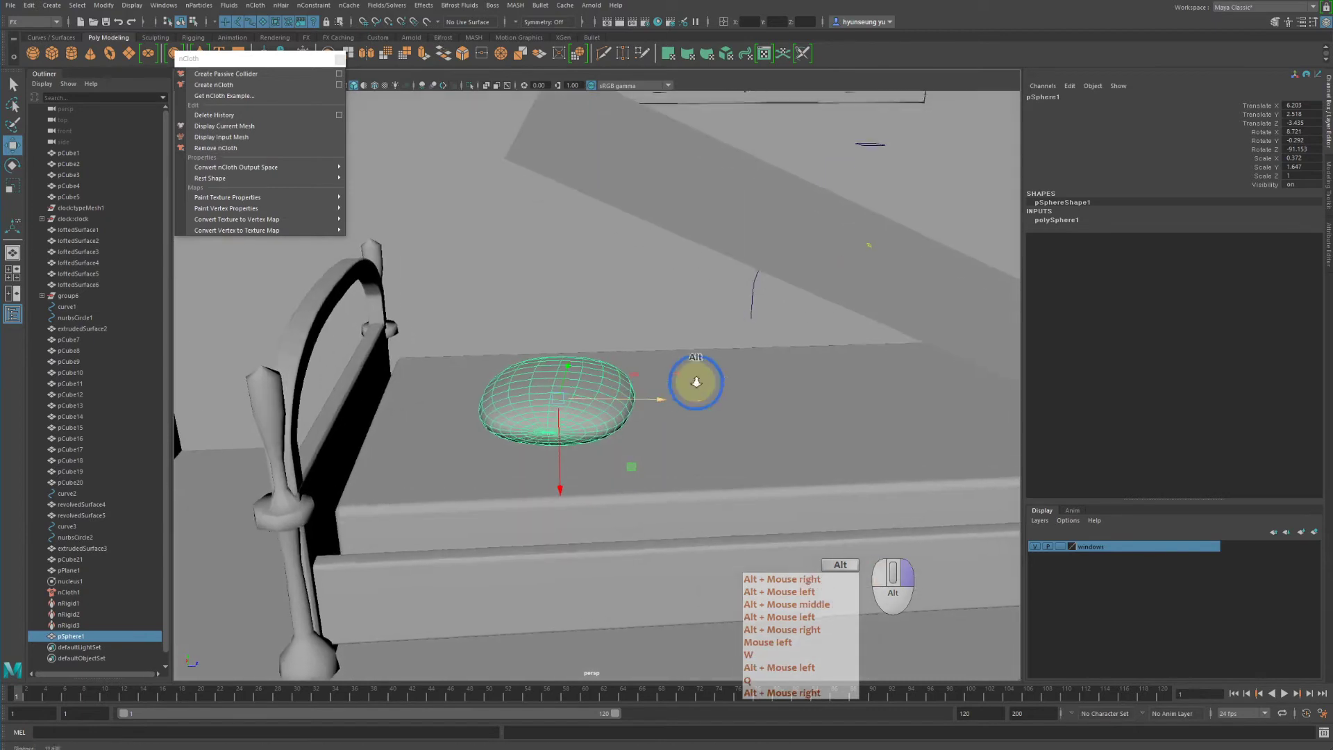
pyautogui.keyDown('alt'); pyautogui.moveTo(696, 382); pyautogui.dragTo(678, 393, button='middle'); pyautogui.keyUp('alt')
# Make the pillow a passive collider for the nCloth sheet
pyautogui.press('q')
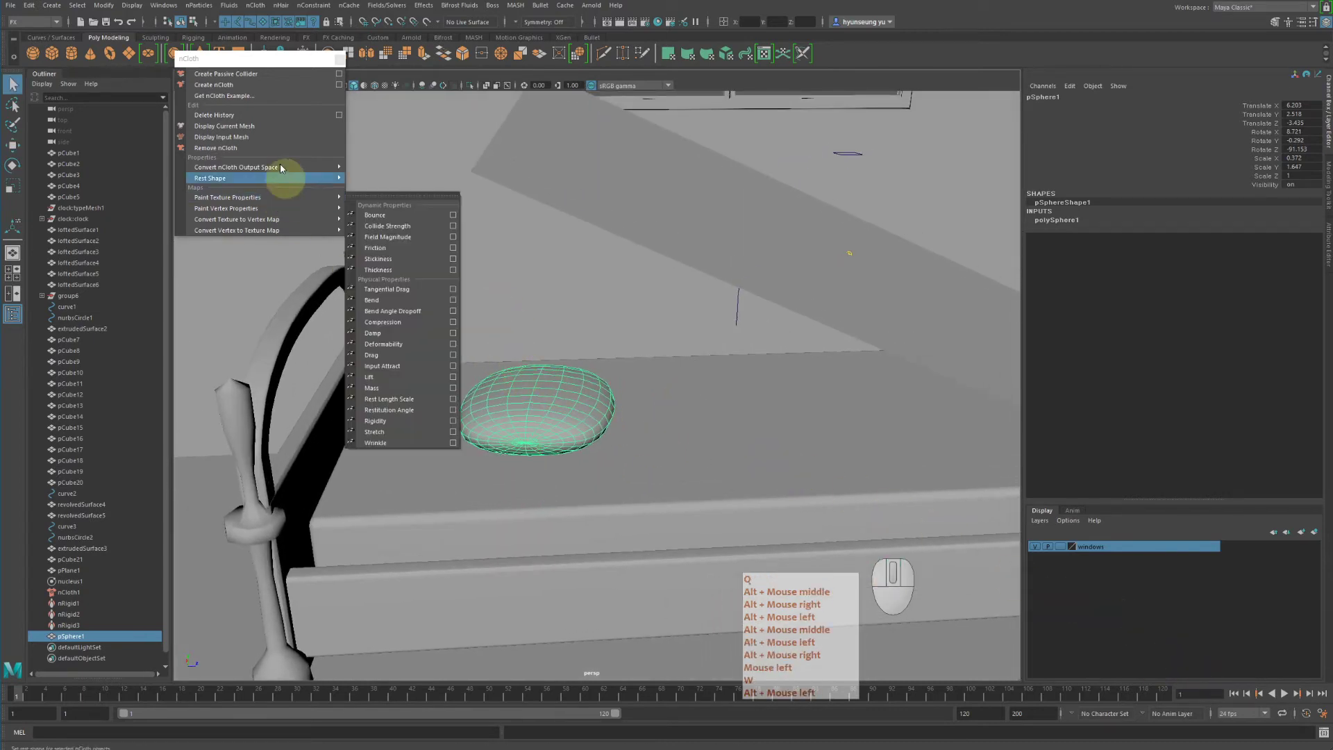
pyautogui.click(229, 75)
pyautogui.keyDown('alt'); pyautogui.moveTo(596, 254); pyautogui.dragTo(532, 238, button='middle'); pyautogui.keyUp('alt')
pyautogui.click(540, 400)
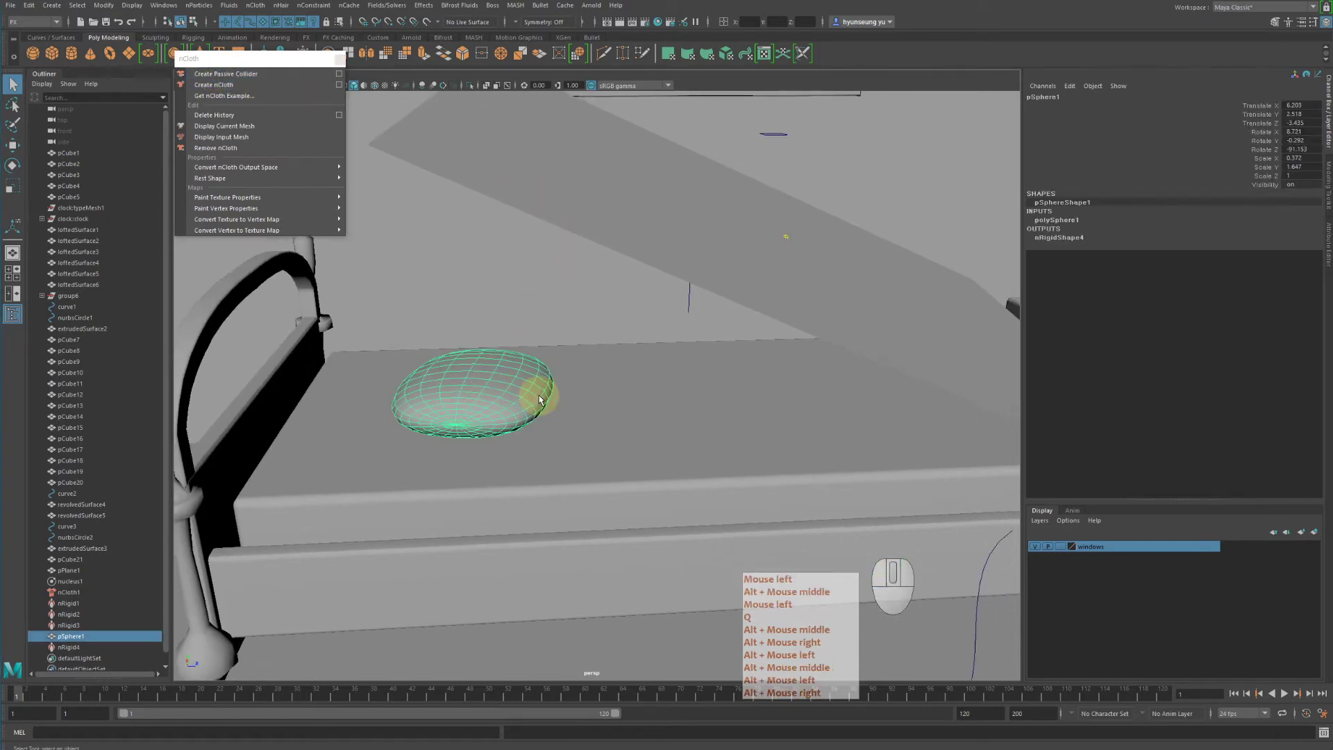
pyautogui.keyDown('alt'); pyautogui.moveTo(540, 399); pyautogui.dragTo(596, 413); pyautogui.keyUp('alt')
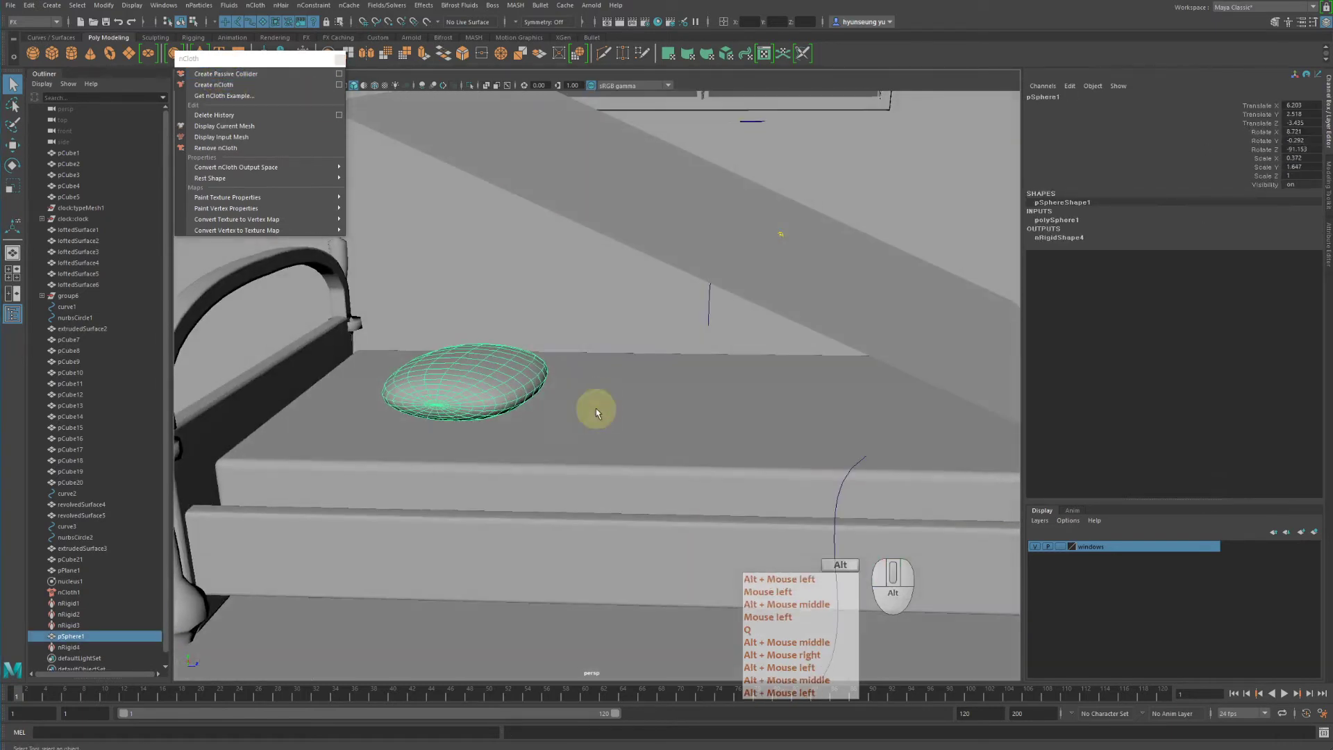
# Play the cloth simulation to frame 43, examine how the sheet drapes over the pillow and bed, and rewind
pyautogui.click(1284, 694)
pyautogui.click(655, 568)
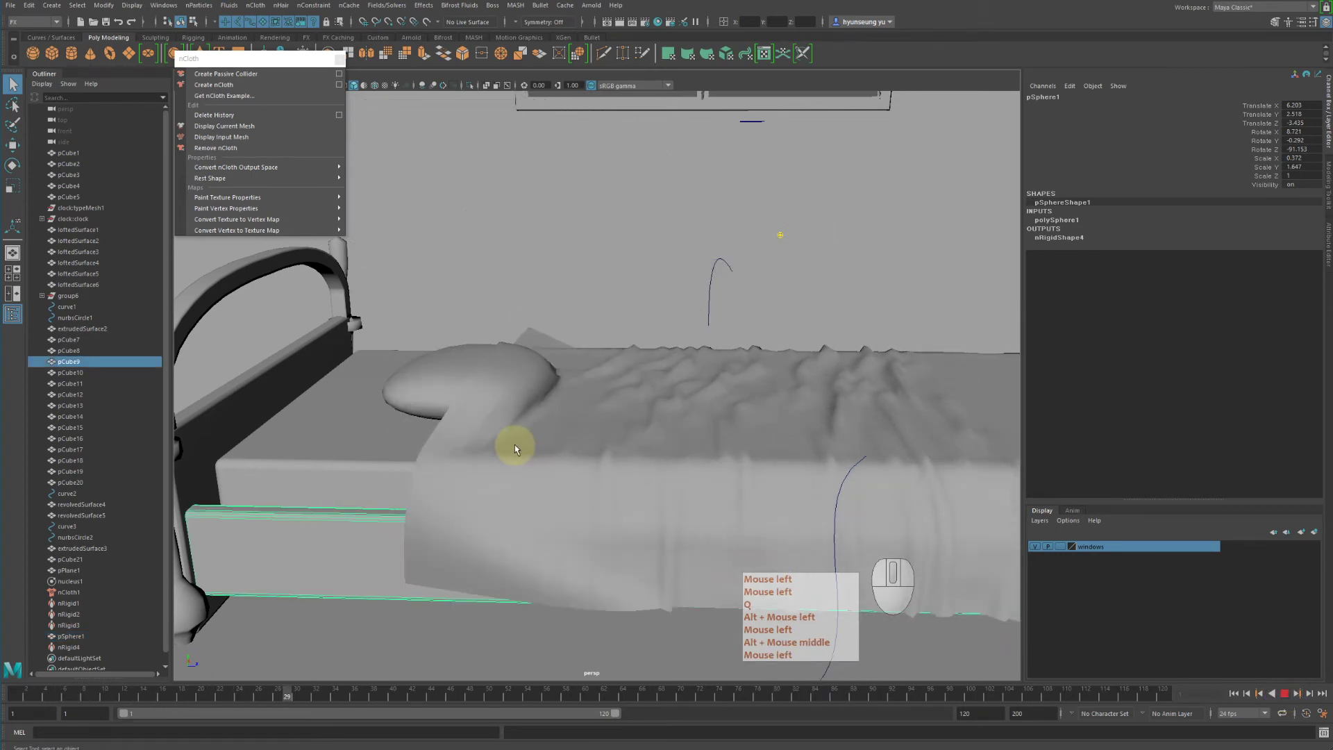
pyautogui.click(1281, 695)
pyautogui.keyDown('alt'); pyautogui.moveTo(853, 479); pyautogui.dragTo(828, 491); pyautogui.keyUp('alt')
pyautogui.click(800, 455)
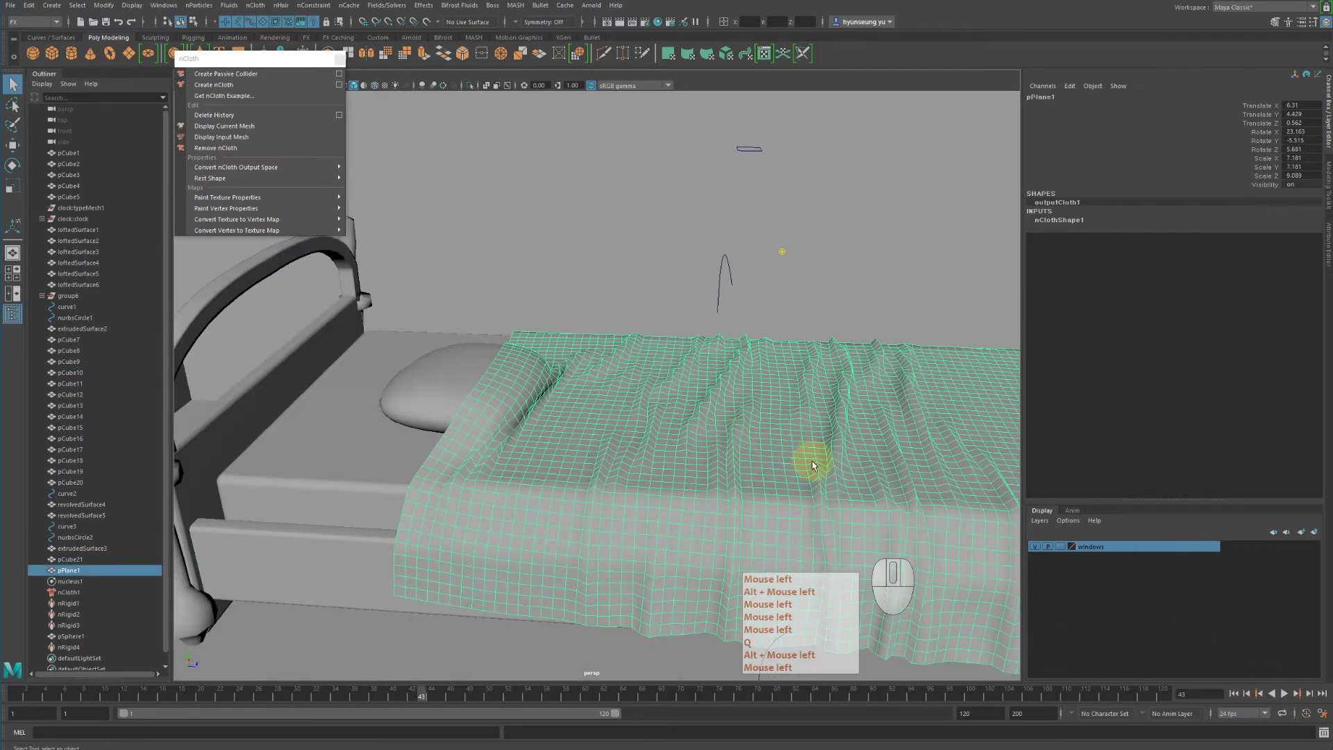
pyautogui.keyDown('alt'); pyautogui.moveTo(865, 435); pyautogui.dragTo(873, 436); pyautogui.keyUp('alt')
pyautogui.keyDown('alt'); pyautogui.moveTo(874, 436); pyautogui.dragTo(756, 421, button='right'); pyautogui.keyUp('alt')
pyautogui.keyDown('alt'); pyautogui.moveTo(757, 420); pyautogui.dragTo(720, 414); pyautogui.keyUp('alt')
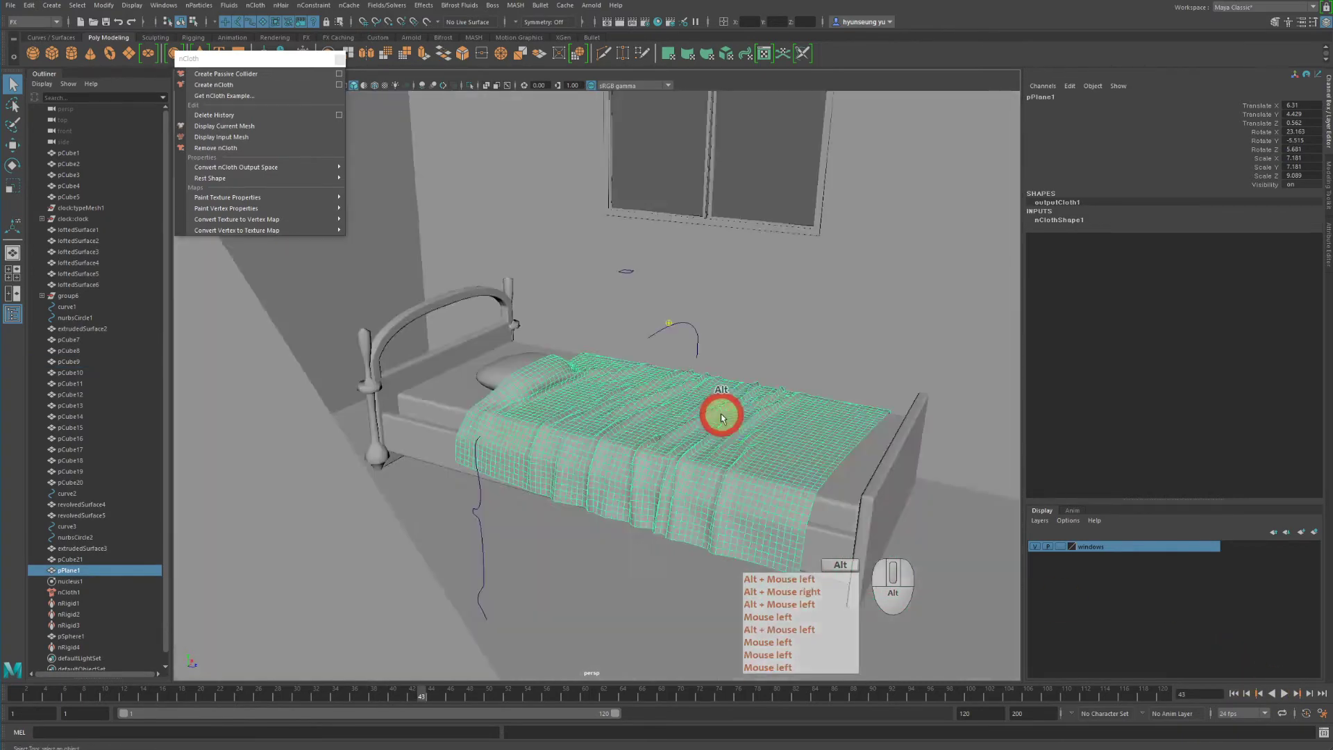
pyautogui.keyDown('alt'); pyautogui.moveTo(722, 413); pyautogui.dragTo(912, 410, button='right'); pyautogui.keyUp('alt')
pyautogui.click(1233, 693)
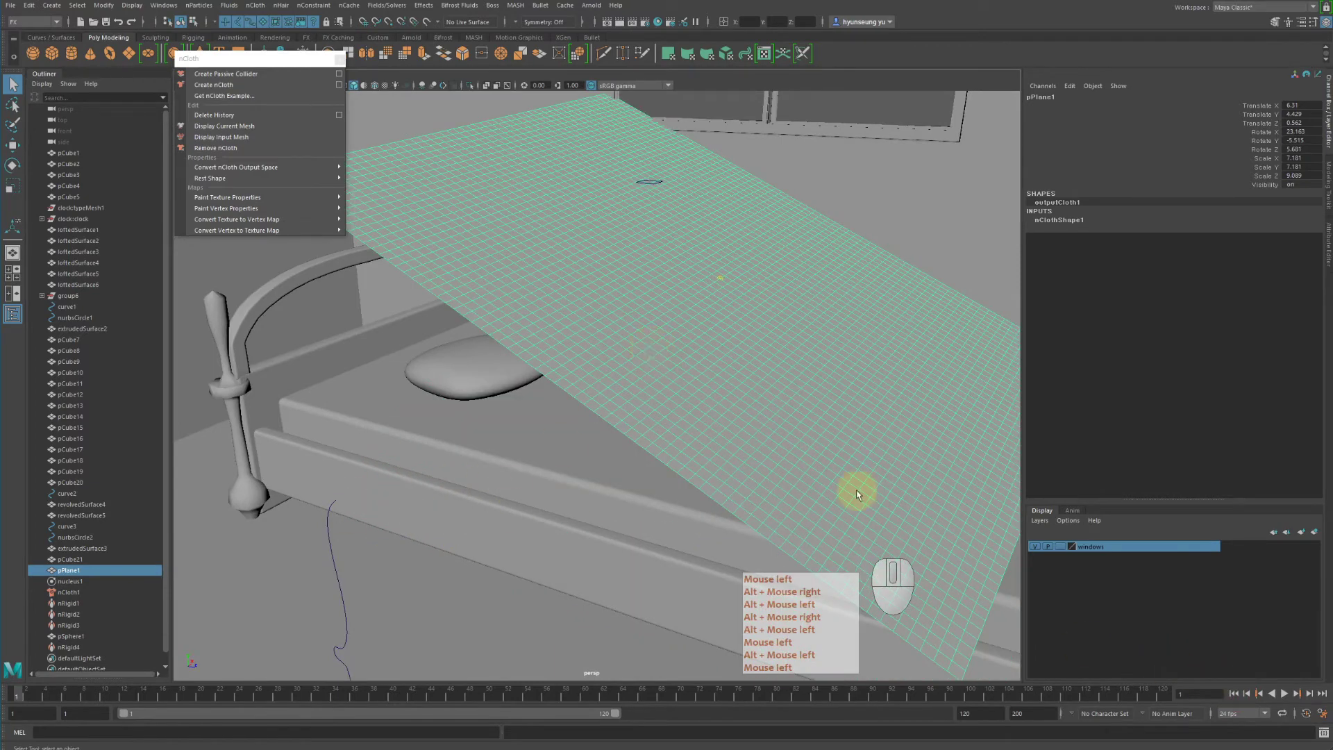
# Run the cloth simulation again up to frame 42 and duplicate the draped sheet at that frame
pyautogui.click(1284, 693)
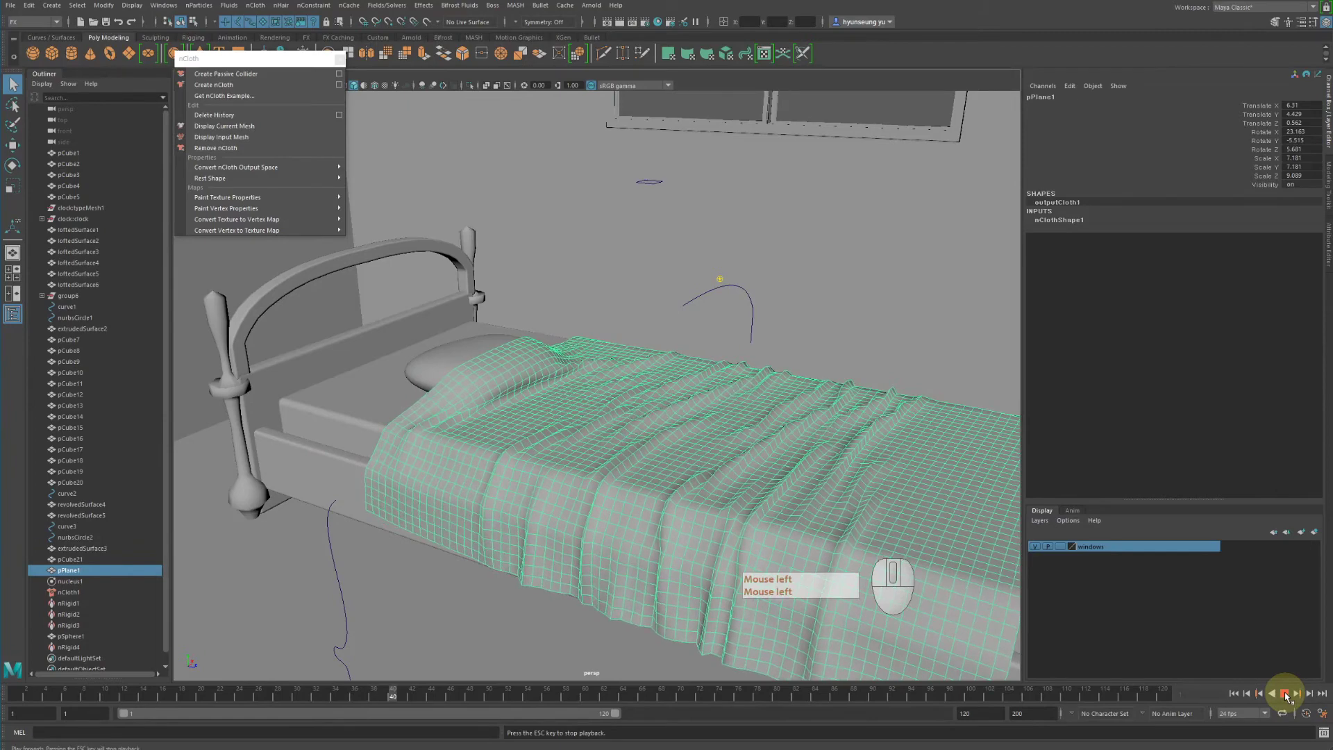
pyautogui.click(1285, 695)
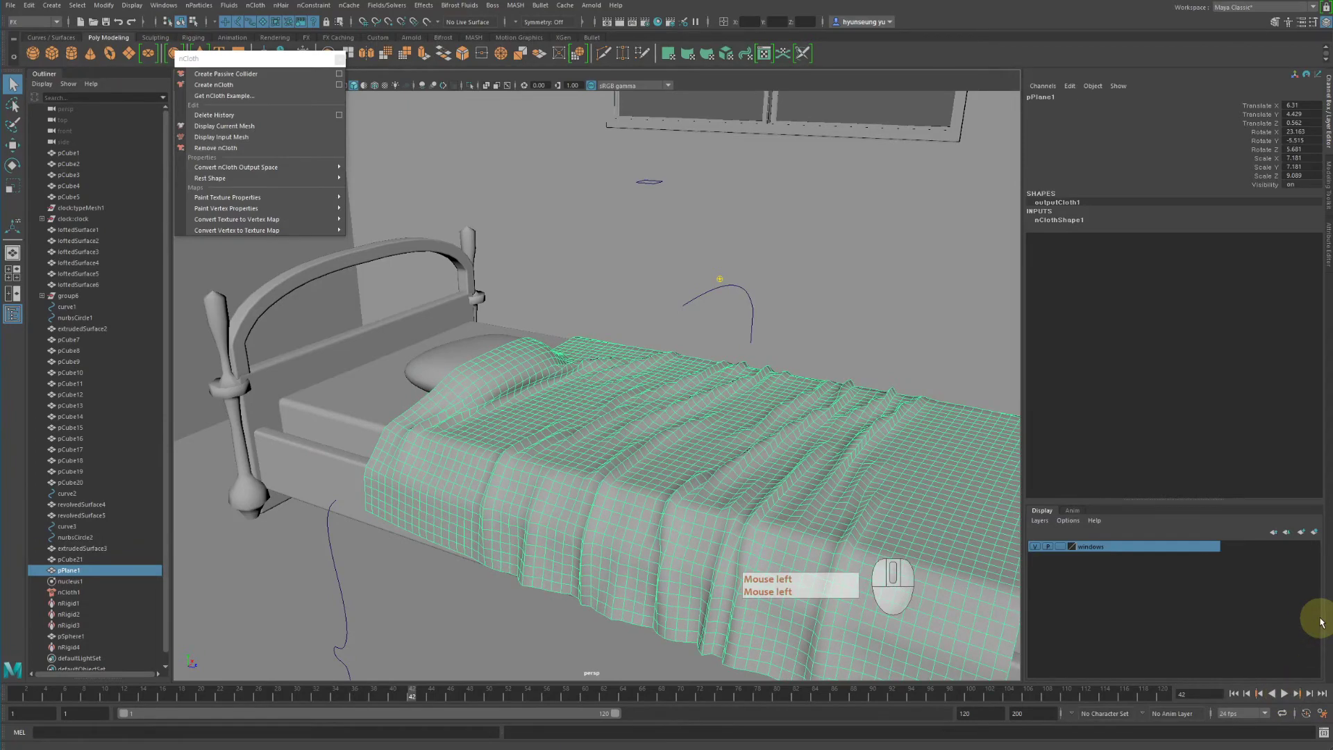
pyautogui.keyDown('alt'); pyautogui.moveTo(880, 485); pyautogui.dragTo(831, 474); pyautogui.keyUp('alt')
pyautogui.keyDown('alt'); pyautogui.moveTo(814, 503); pyautogui.dragTo(843, 445, button='middle'); pyautogui.keyUp('alt')
pyautogui.keyDown('alt'); pyautogui.moveTo(844, 444); pyautogui.dragTo(821, 443); pyautogui.keyUp('alt')
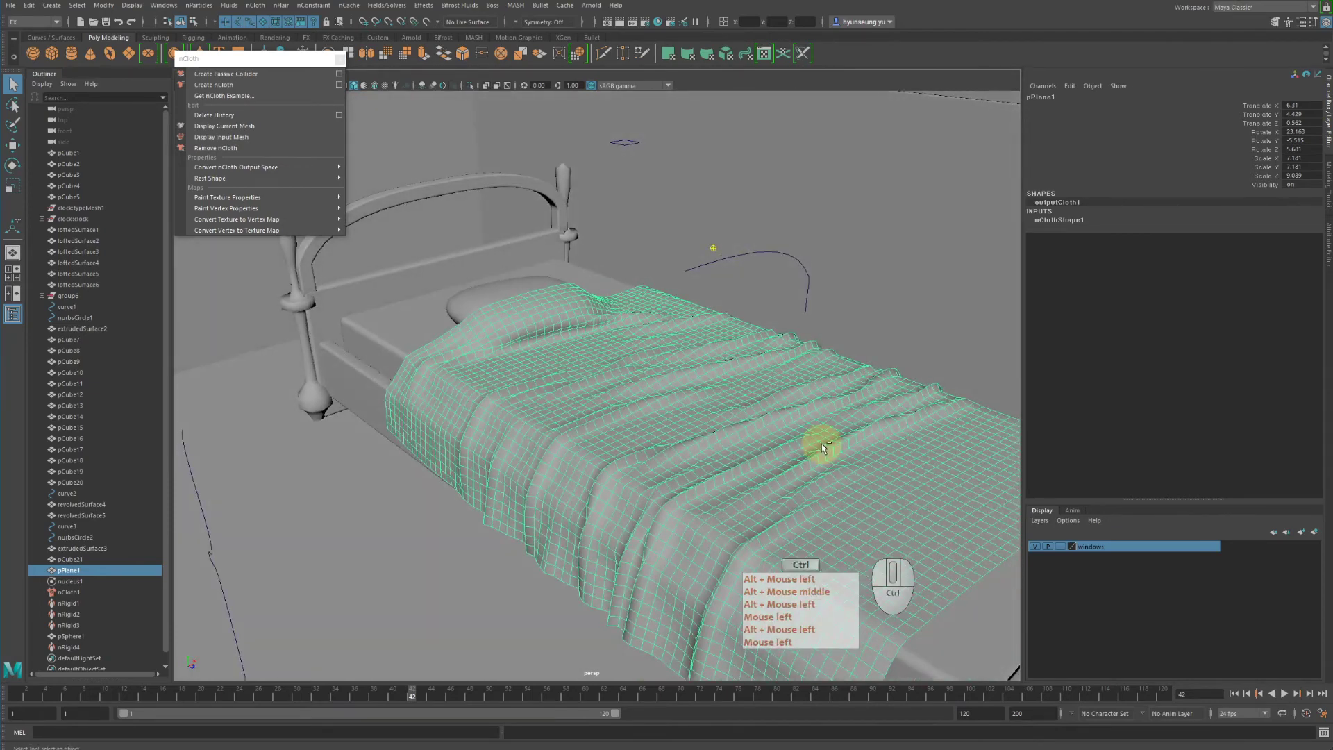
pyautogui.hotkey('ctrl', 'd')
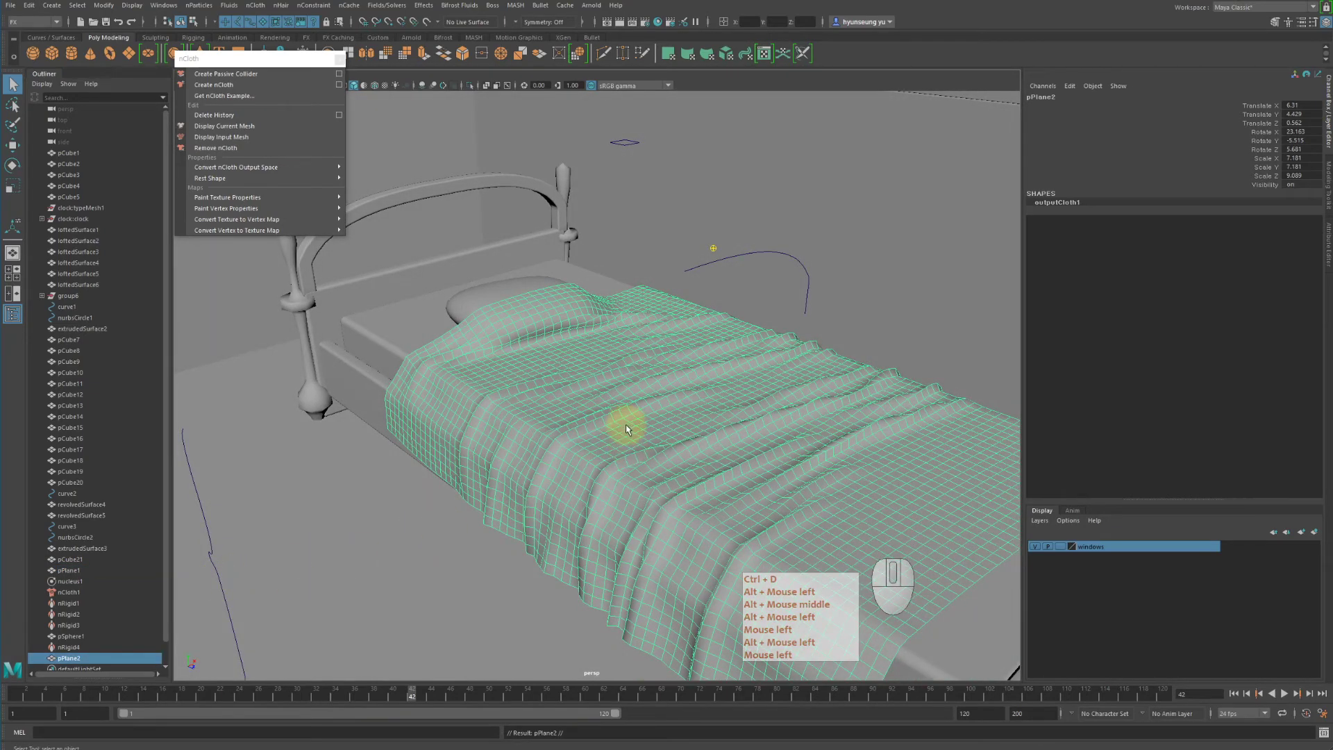
# Rewind to frame 1 and select the original tilted plane above the bed, apart from its draped duplicate
pyautogui.click(1234, 692)
pyautogui.click(760, 439)
pyautogui.keyDown('alt'); pyautogui.moveTo(760, 437); pyautogui.dragTo(705, 381); pyautogui.keyUp('alt')
pyautogui.click(728, 383)
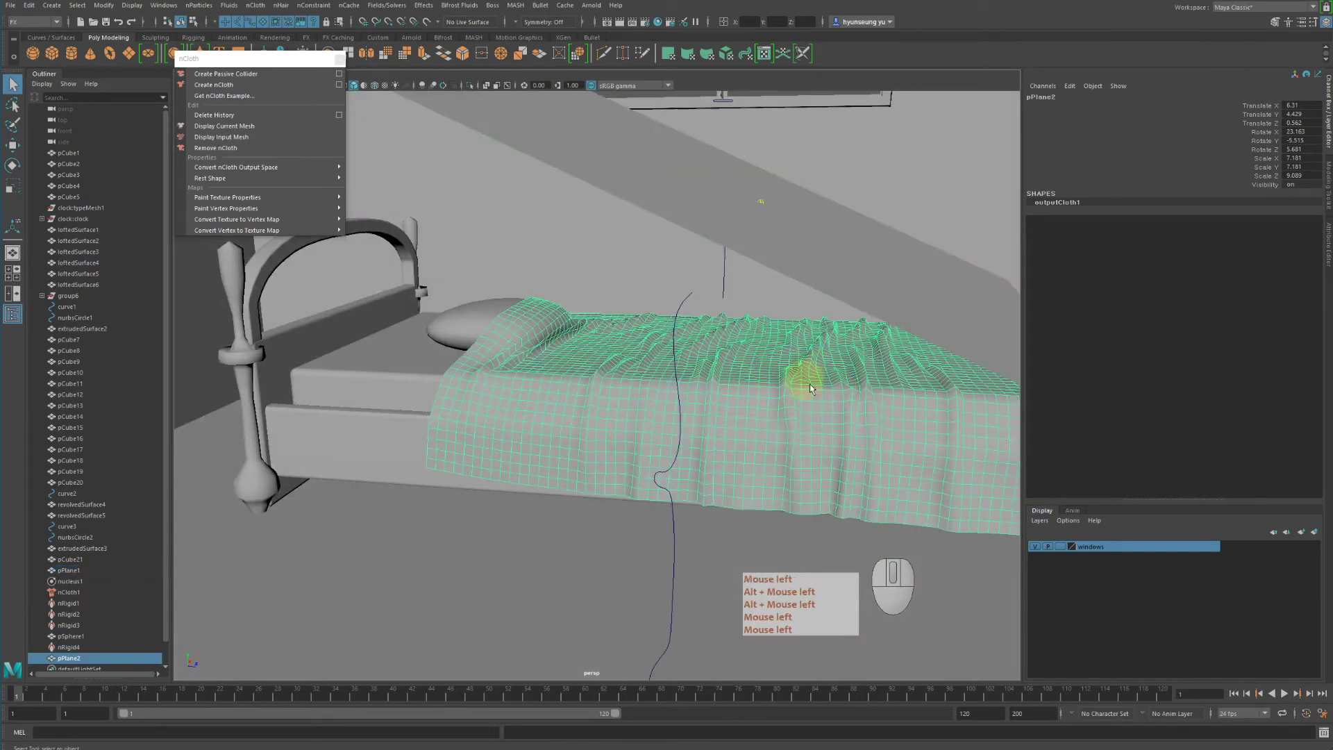
pyautogui.click(814, 223)
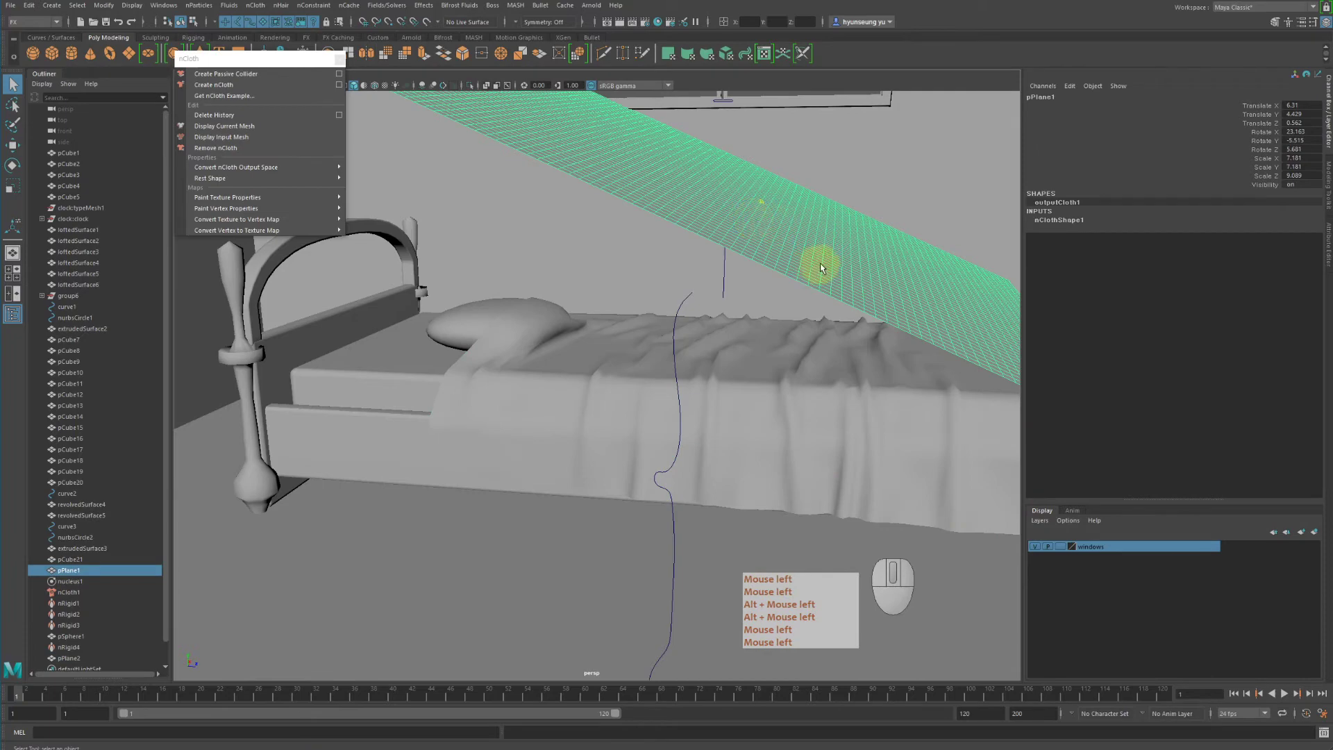
pyautogui.keyDown('alt'); pyautogui.moveTo(816, 267); pyautogui.dragTo(783, 230); pyautogui.keyUp('alt')
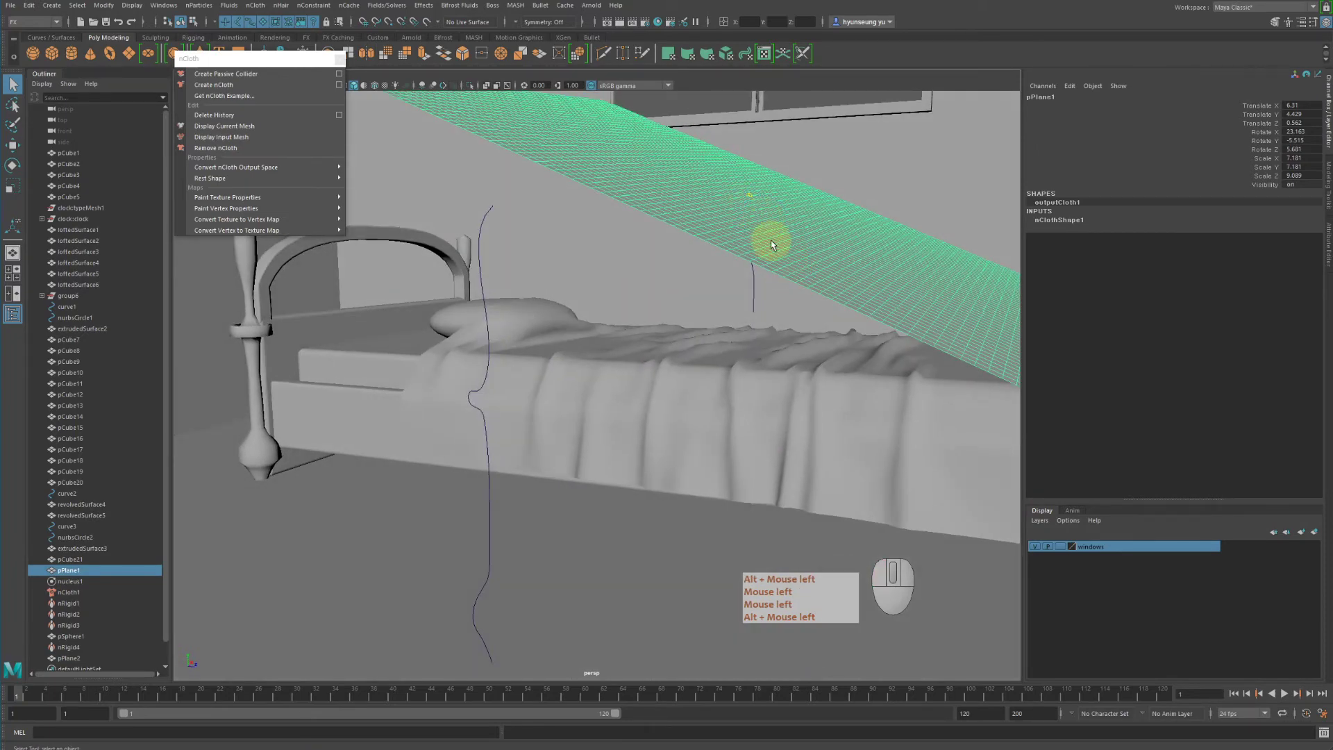
pyautogui.keyDown('alt'); pyautogui.moveTo(770, 240); pyautogui.dragTo(694, 277); pyautogui.keyUp('alt')
pyautogui.press('q')
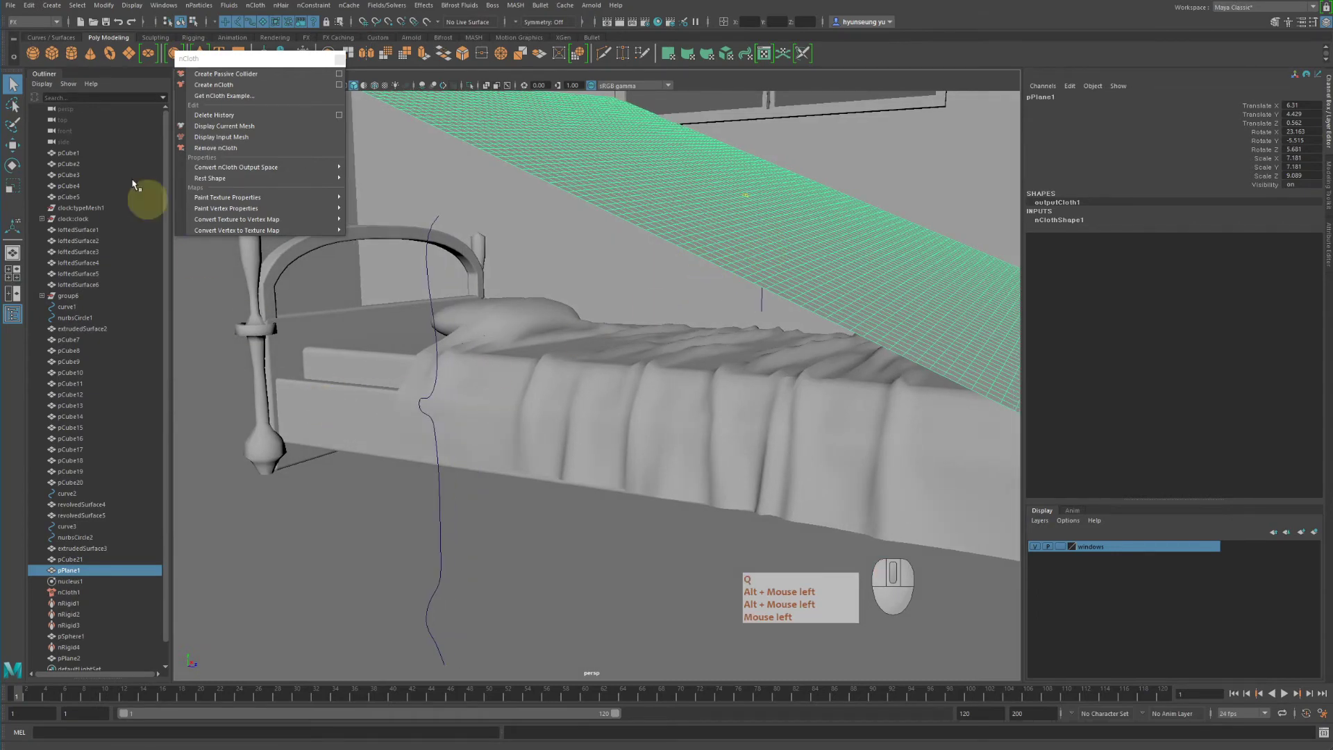
# Delete all nCloth and nRigid nodes from the scene
pyautogui.click(29, 6)
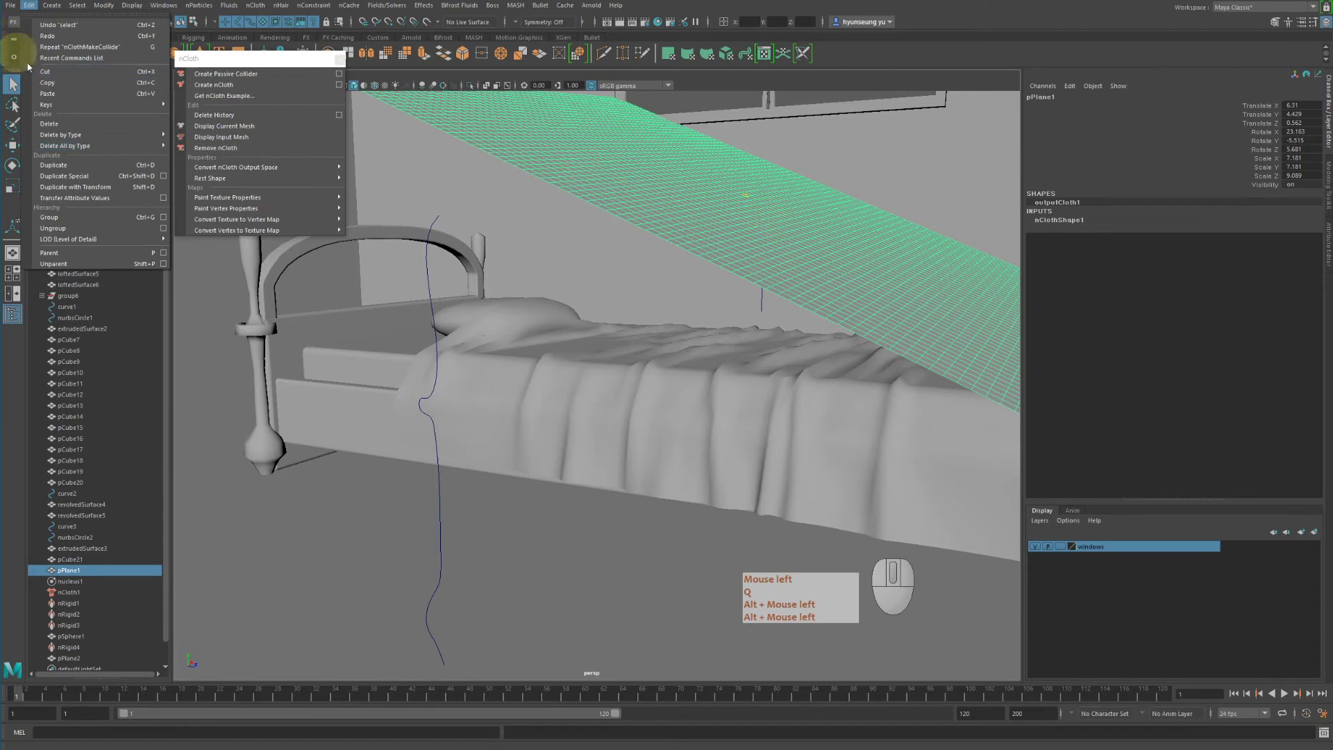
pyautogui.moveTo(80, 137)
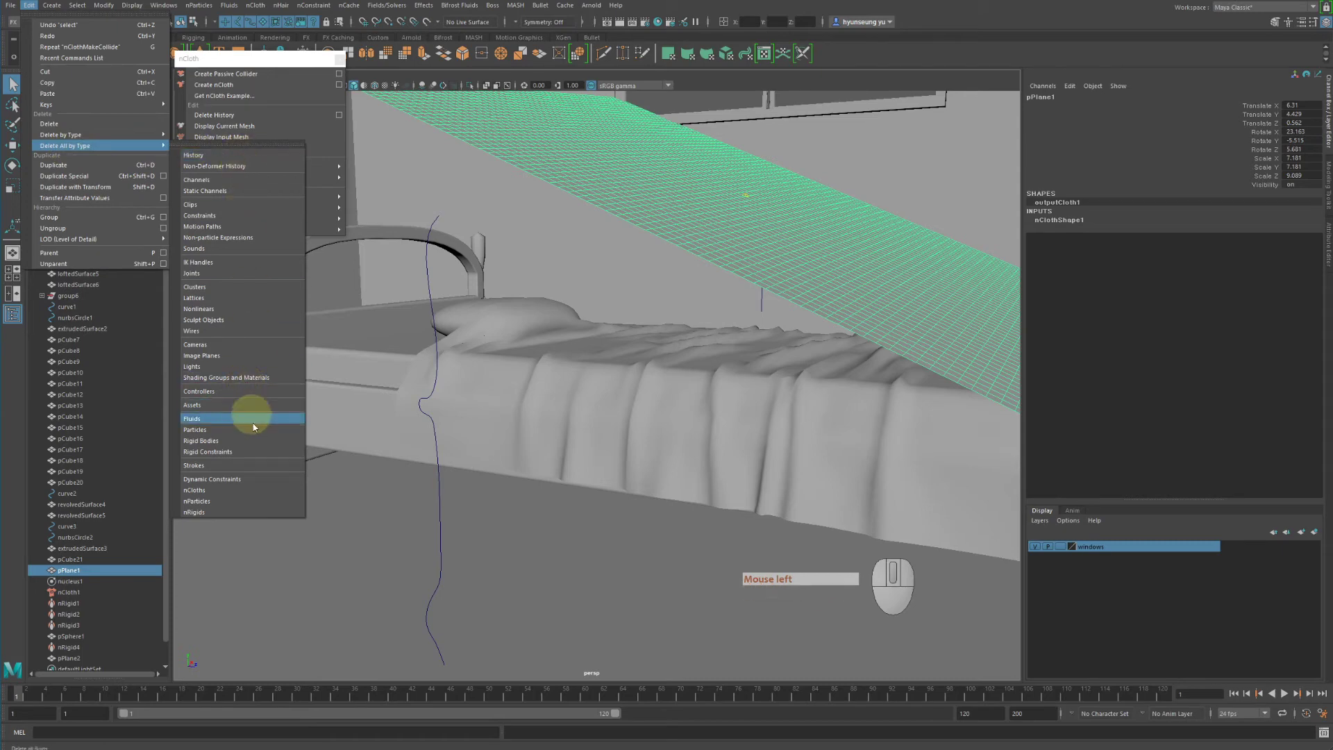
pyautogui.click(210, 490)
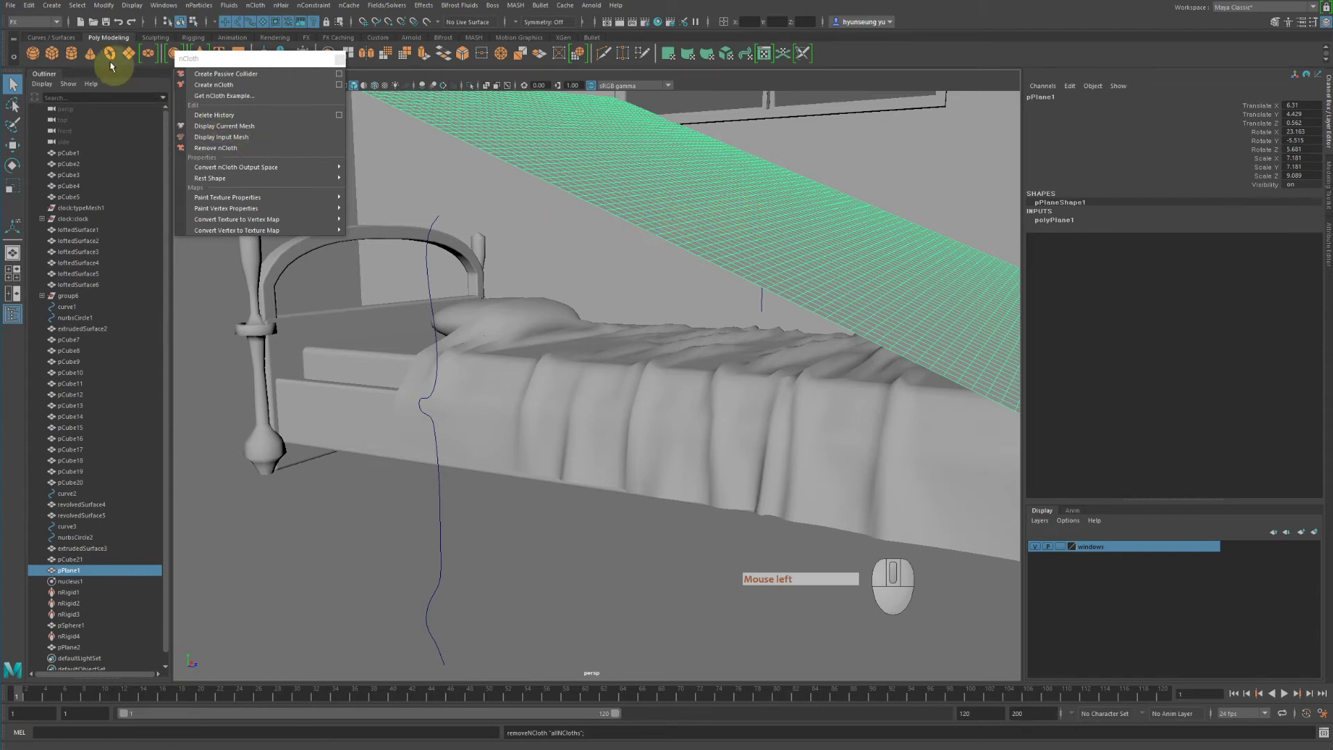
pyautogui.click(32, 7)
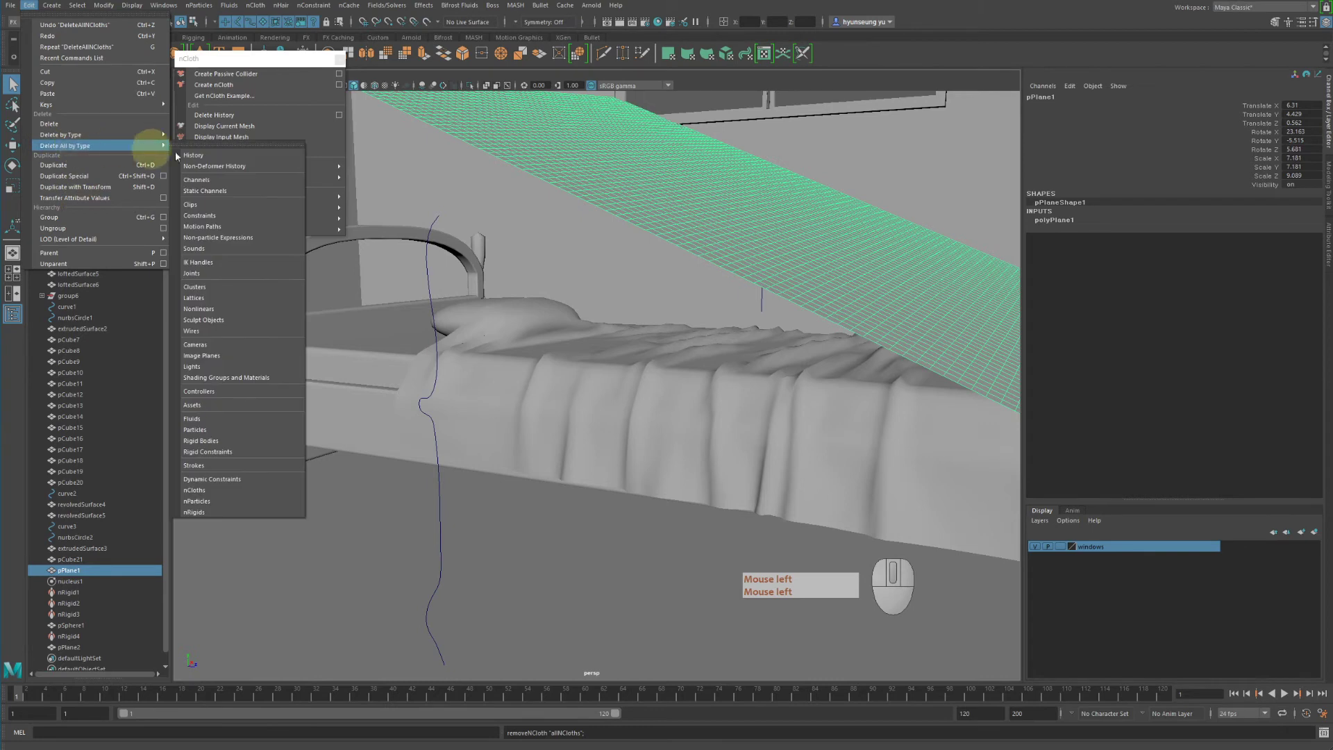
pyautogui.click(202, 513)
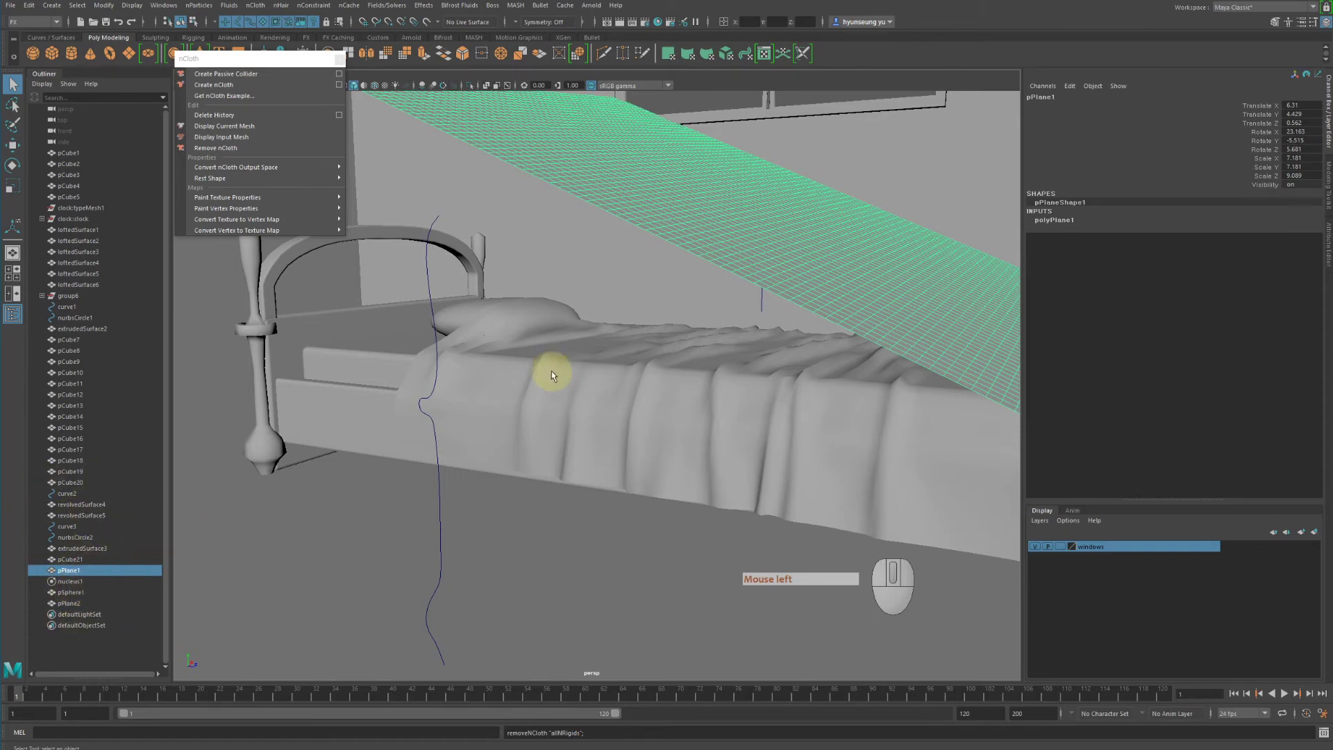
# Play the timeline to check whether any cloth simulation still runs, and rewind to frame 1
pyautogui.keyDown('alt'); pyautogui.moveTo(551, 370); pyautogui.dragTo(677, 386); pyautogui.keyUp('alt')
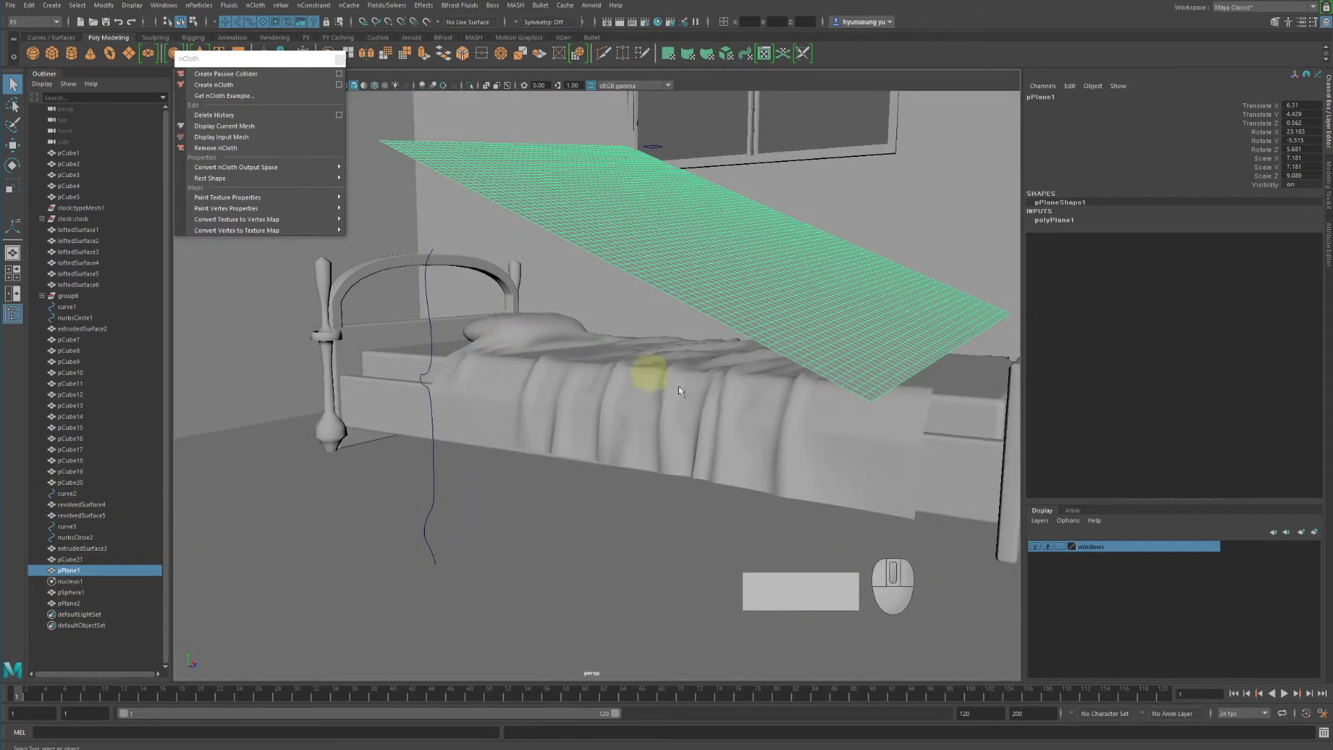
pyautogui.click(1284, 693)
pyautogui.click(1282, 694)
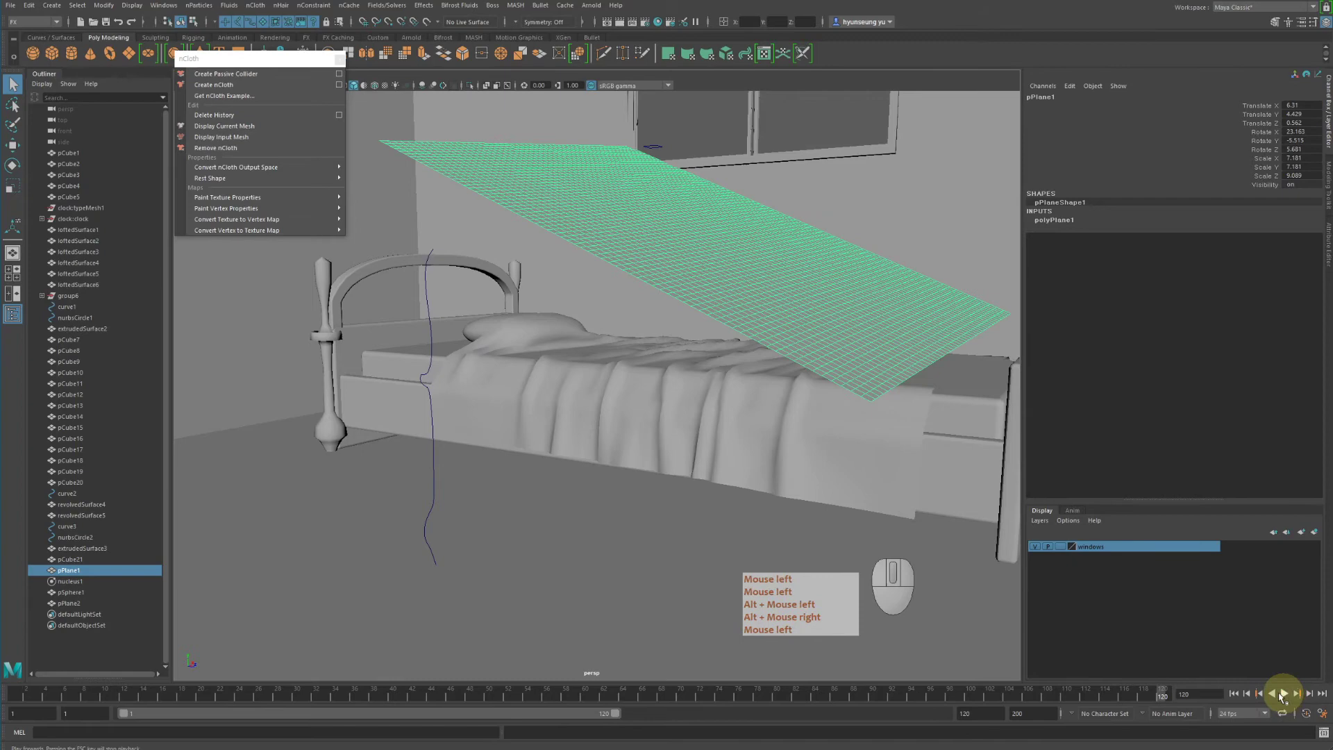
pyautogui.click(1234, 694)
# Delete the original tilted plane above the bed and select the draped duplicate sheet
pyautogui.click(858, 337)
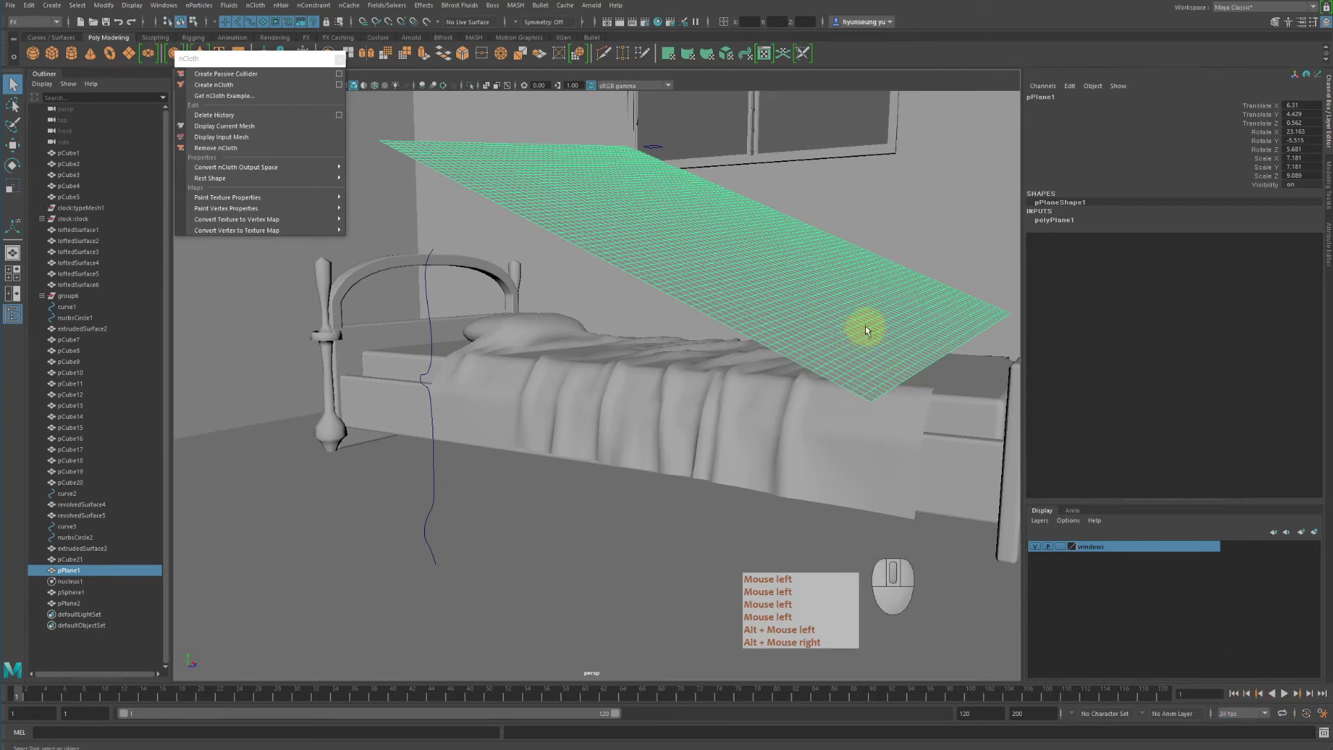
pyautogui.press('Delete')
pyautogui.click(819, 366)
# Examine the draped sheet's mesh, folds and hanging edges from several sides, and move the floating nCloth window aside
pyautogui.keyDown('alt'); pyautogui.moveTo(853, 407); pyautogui.dragTo(808, 410); pyautogui.keyUp('alt')
pyautogui.keyDown('alt'); pyautogui.moveTo(809, 410); pyautogui.dragTo(902, 428, button='right'); pyautogui.keyUp('alt')
pyautogui.keyDown('alt'); pyautogui.moveTo(901, 428); pyautogui.dragTo(795, 388, button='middle'); pyautogui.keyUp('alt')
pyautogui.keyDown('alt'); pyautogui.moveTo(795, 389); pyautogui.dragTo(821, 377); pyautogui.keyUp('alt')
pyautogui.press('q')
pyautogui.click(842, 377)
pyautogui.keyDown('alt'); pyautogui.moveTo(821, 377); pyautogui.dragTo(940, 405, button='right'); pyautogui.keyUp('alt')
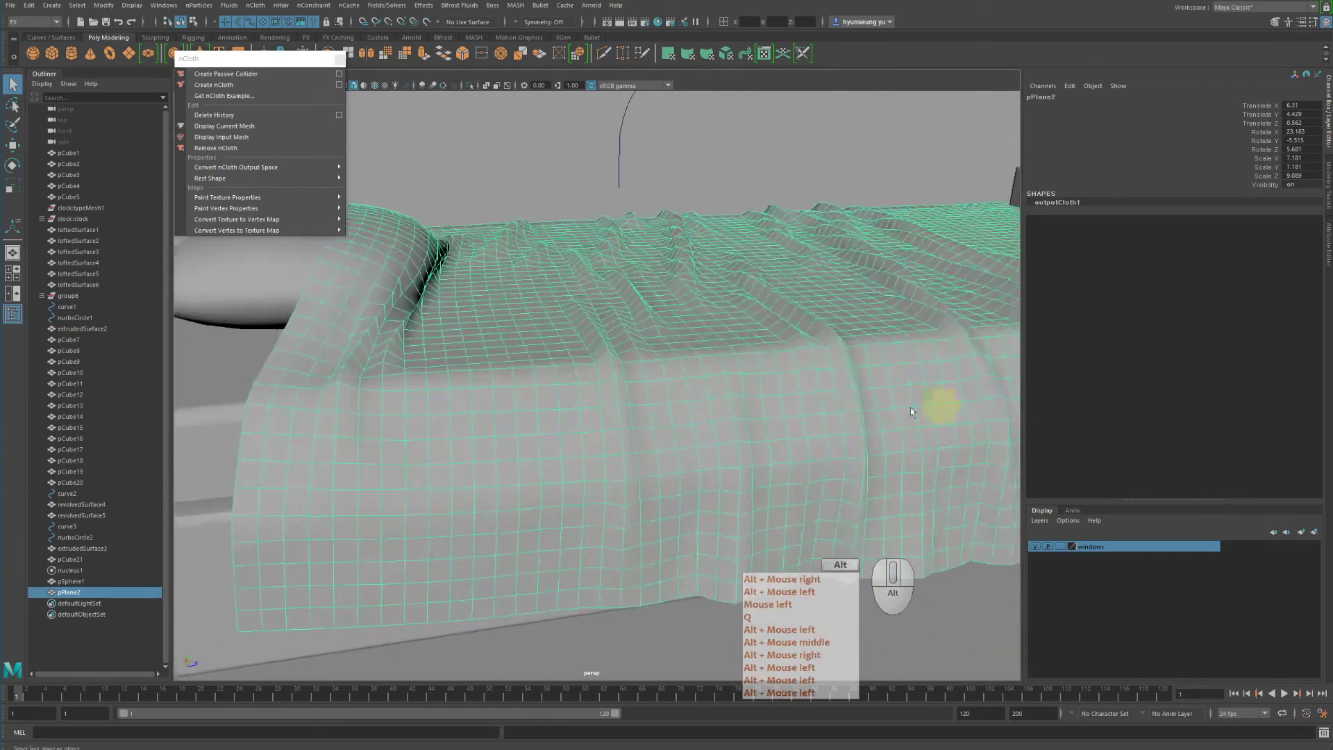
pyautogui.keyDown('alt'); pyautogui.moveTo(940, 404); pyautogui.dragTo(672, 384); pyautogui.keyUp('alt')
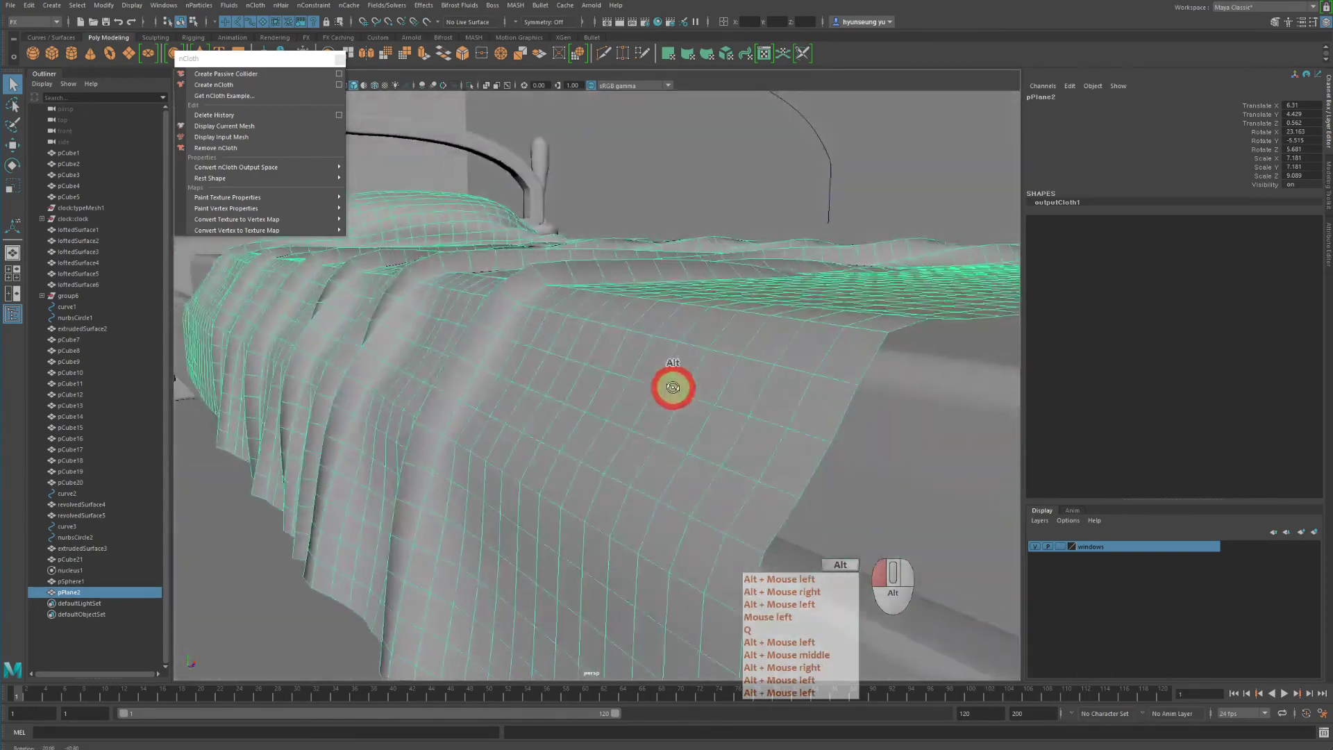
pyautogui.keyDown('alt'); pyautogui.moveTo(673, 383); pyautogui.dragTo(555, 382, button='right'); pyautogui.keyUp('alt')
pyautogui.keyDown('alt'); pyautogui.moveTo(556, 382); pyautogui.dragTo(633, 381); pyautogui.keyUp('alt')
pyautogui.keyDown('alt'); pyautogui.moveTo(765, 406); pyautogui.dragTo(710, 392, button='middle'); pyautogui.keyUp('alt')
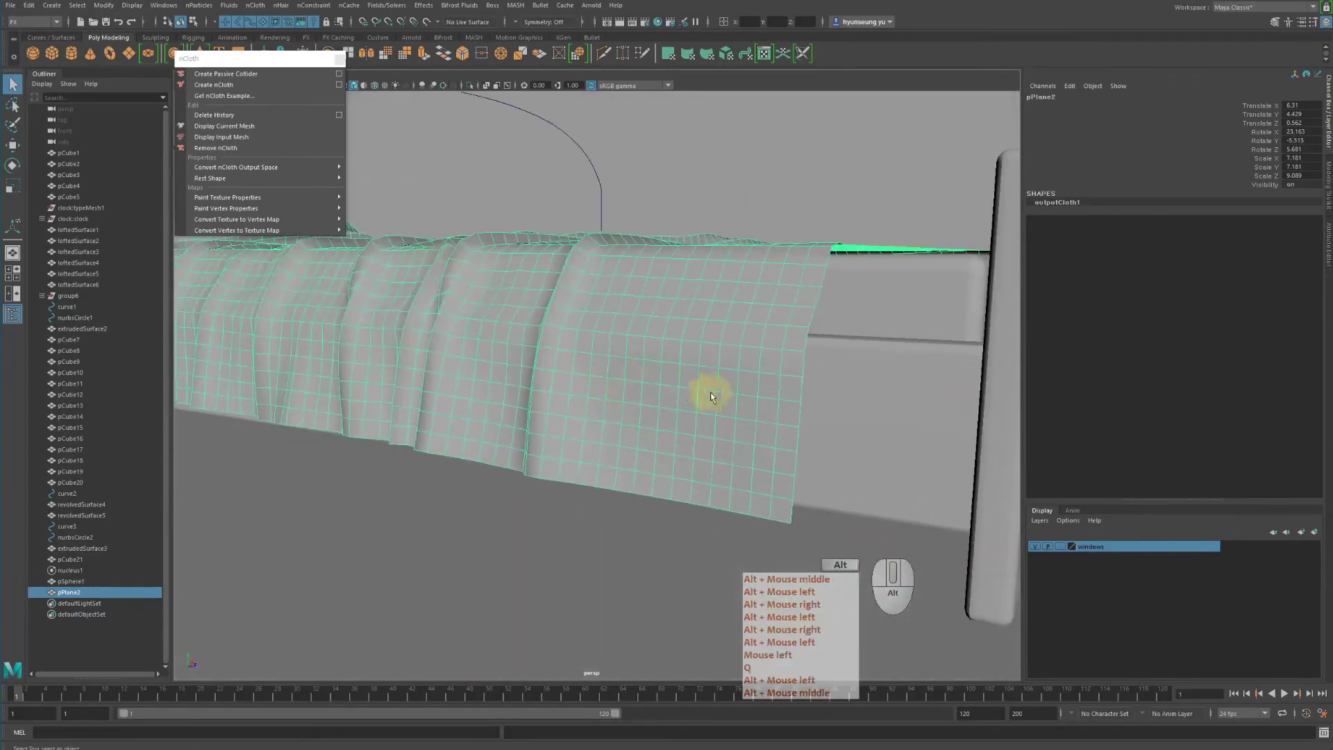
pyautogui.keyDown('alt'); pyautogui.moveTo(710, 393); pyautogui.dragTo(684, 396); pyautogui.keyUp('alt')
pyautogui.keyDown('alt'); pyautogui.moveTo(642, 468); pyautogui.dragTo(666, 464); pyautogui.keyUp('alt')
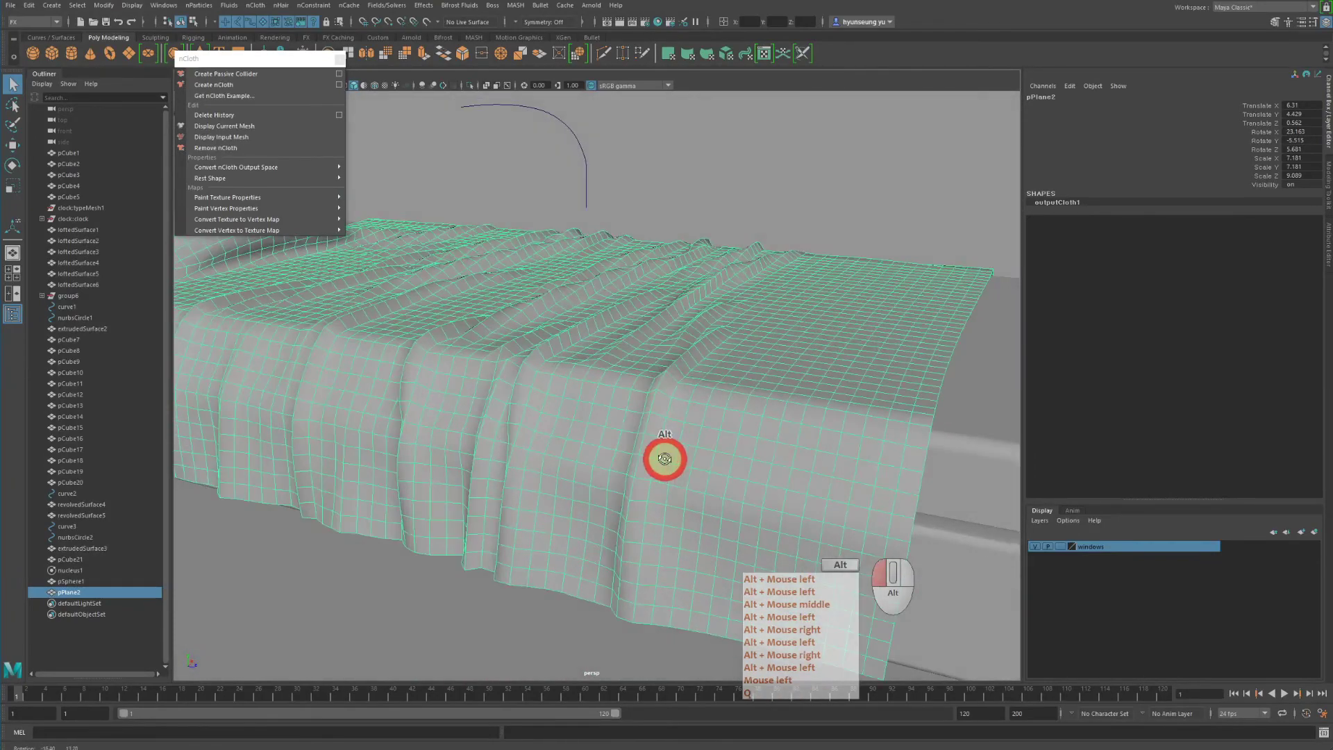
pyautogui.keyDown('alt'); pyautogui.moveTo(667, 464); pyautogui.dragTo(690, 419, button='middle'); pyautogui.keyUp('alt')
pyautogui.keyDown('alt'); pyautogui.moveTo(665, 392); pyautogui.dragTo(681, 383); pyautogui.keyUp('alt')
pyautogui.keyDown('alt'); pyautogui.moveTo(681, 383); pyautogui.dragTo(722, 401, button='middle'); pyautogui.keyUp('alt')
pyautogui.keyDown('alt'); pyautogui.moveTo(487, 242); pyautogui.dragTo(493, 256); pyautogui.keyUp('alt')
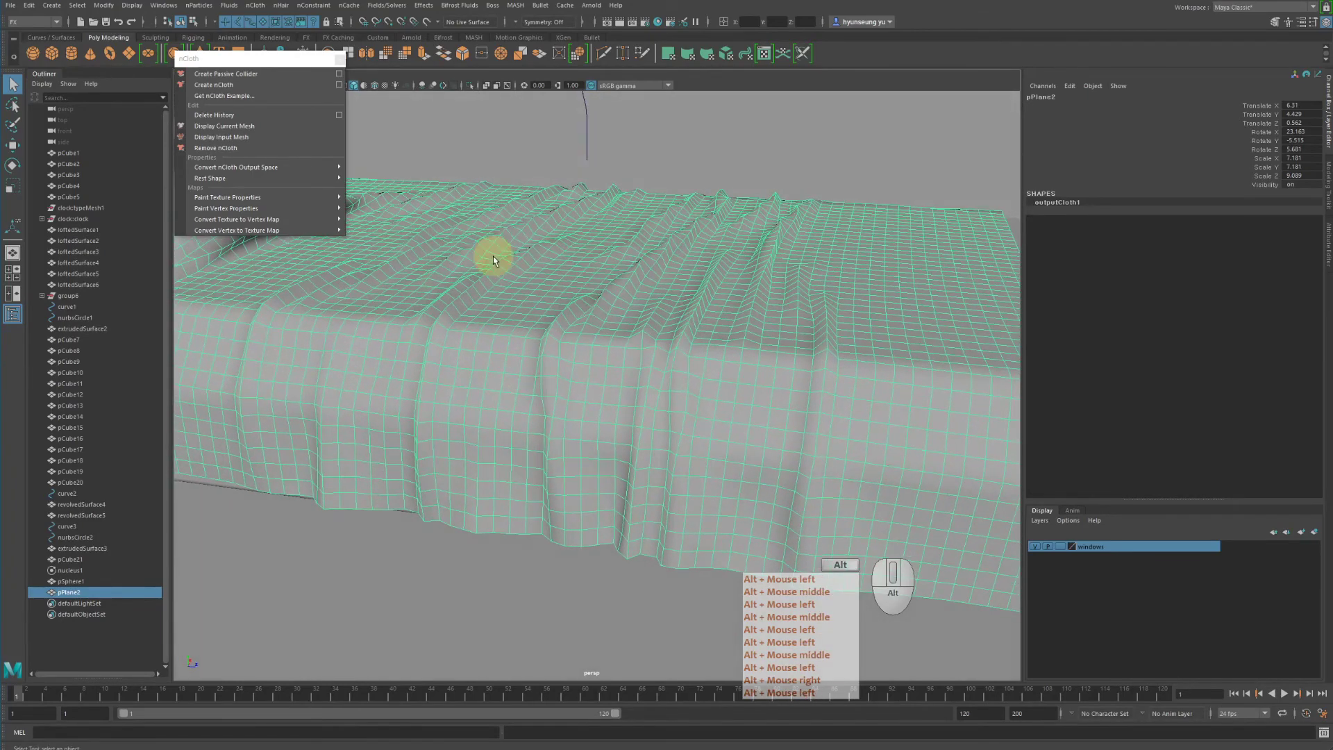
pyautogui.keyDown('alt'); pyautogui.moveTo(493, 256); pyautogui.dragTo(533, 267, button='middle'); pyautogui.keyUp('alt')
pyautogui.moveTo(244, 66); pyautogui.dragTo(144, 105)
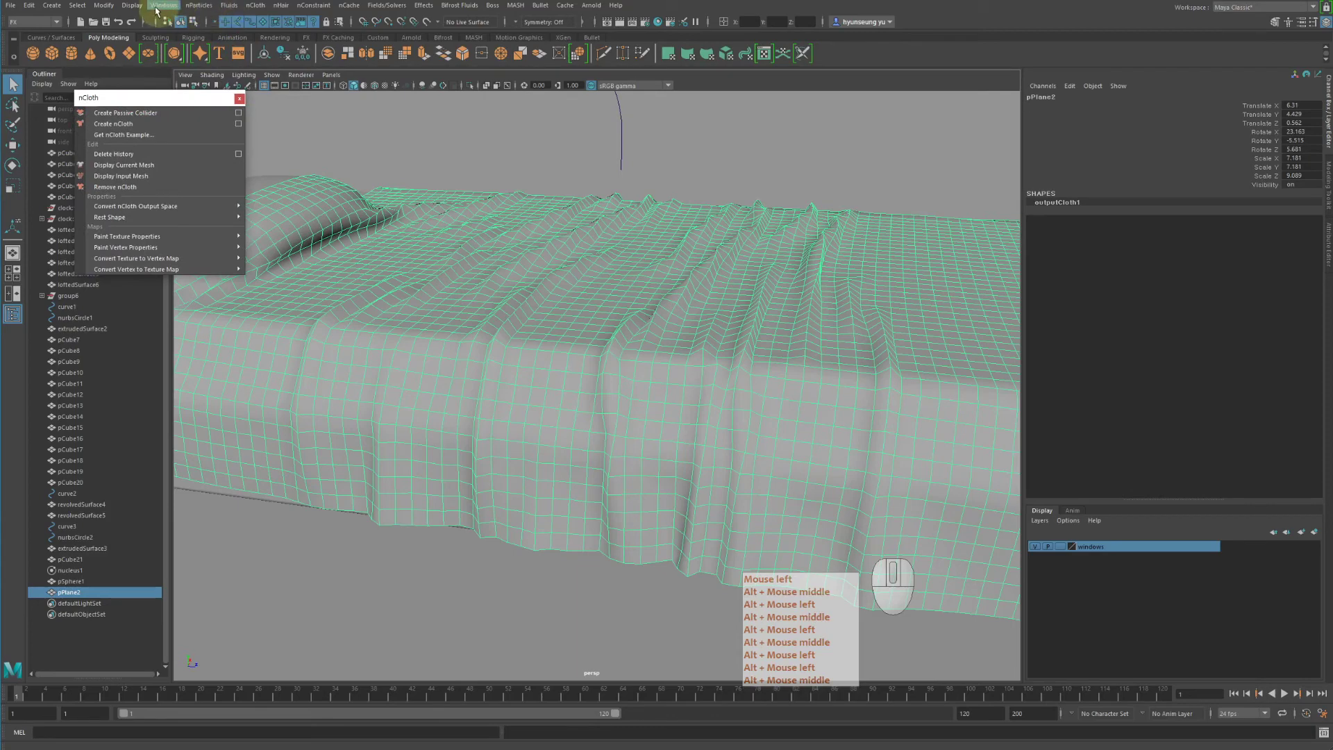
# Extrude all faces of the draped sheet with a local Z offset of about 0.05 to give it thickness
pyautogui.click(35, 21)
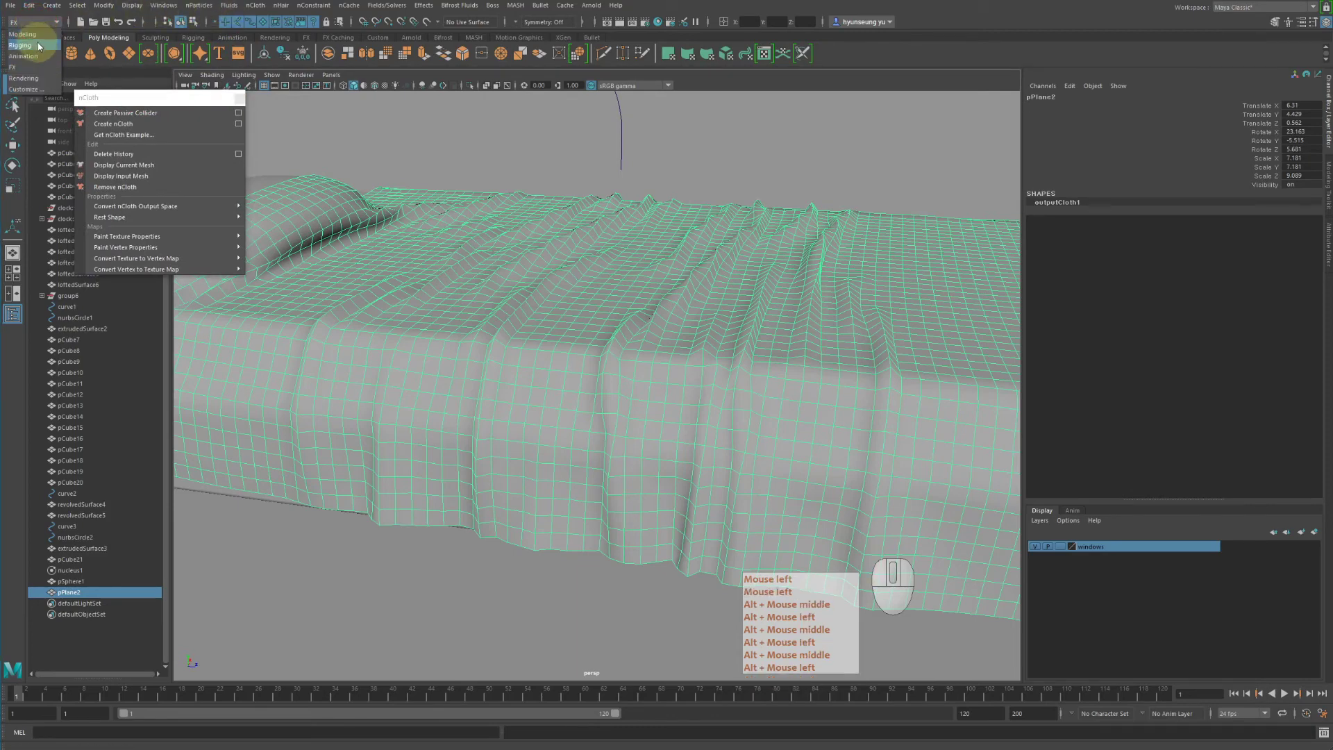
pyautogui.click(36, 35)
pyautogui.click(224, 7)
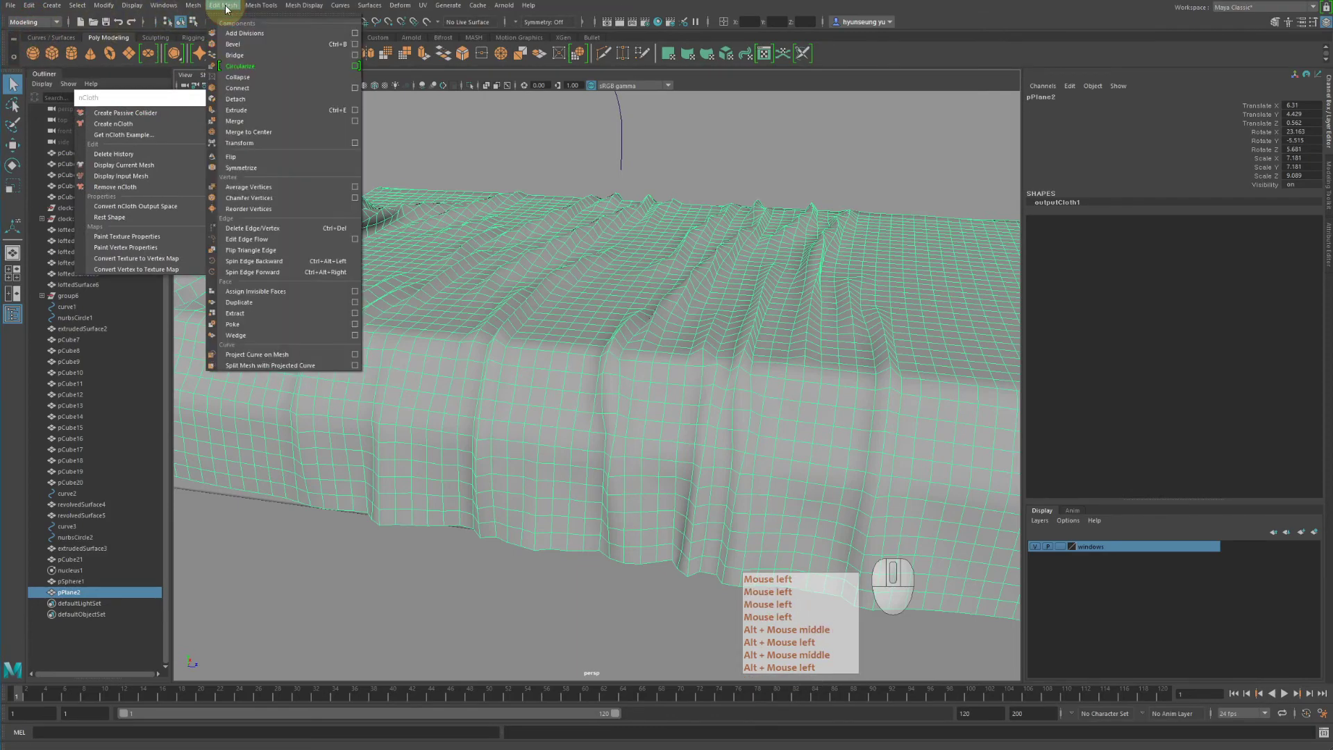
pyautogui.moveTo(196, 7)
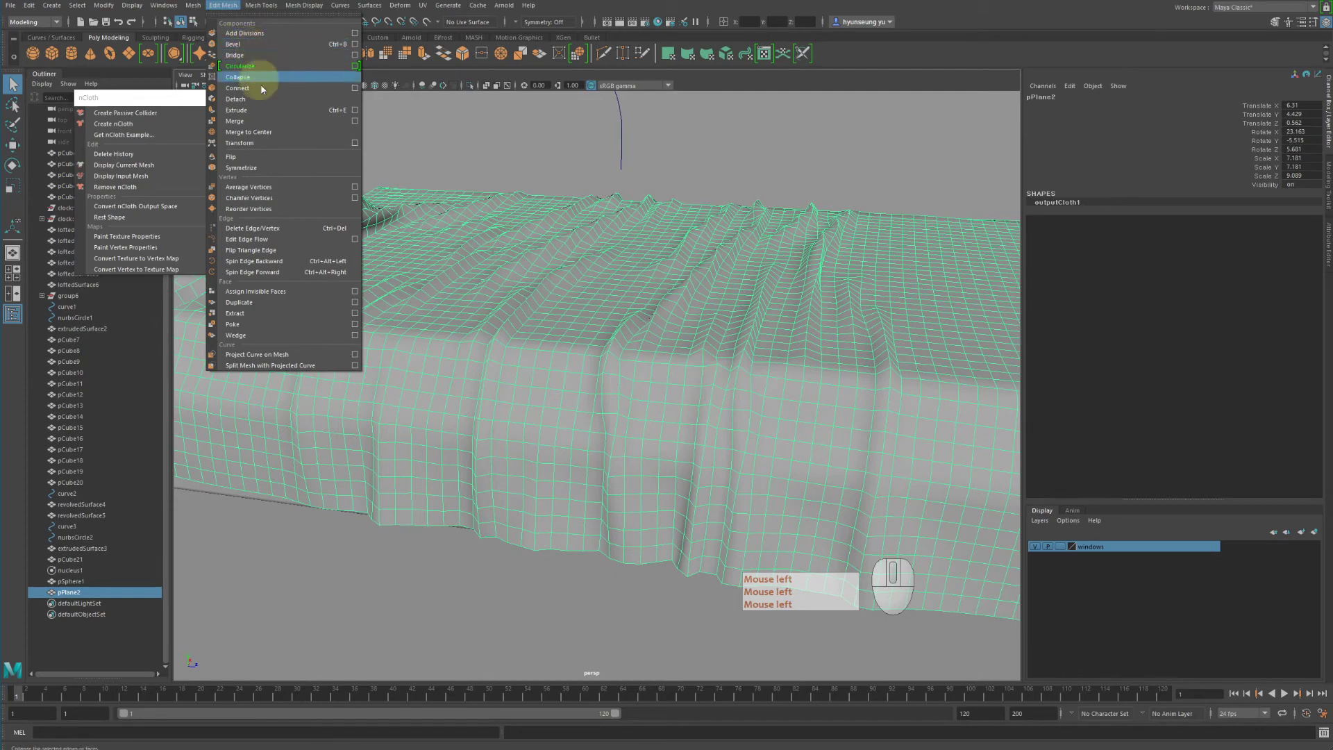
pyautogui.click(259, 112)
pyautogui.keyDown('alt'); pyautogui.moveTo(694, 271); pyautogui.dragTo(684, 267); pyautogui.keyUp('alt')
pyautogui.keyDown('alt'); pyautogui.moveTo(684, 267); pyautogui.dragTo(668, 256, button='right'); pyautogui.keyUp('alt')
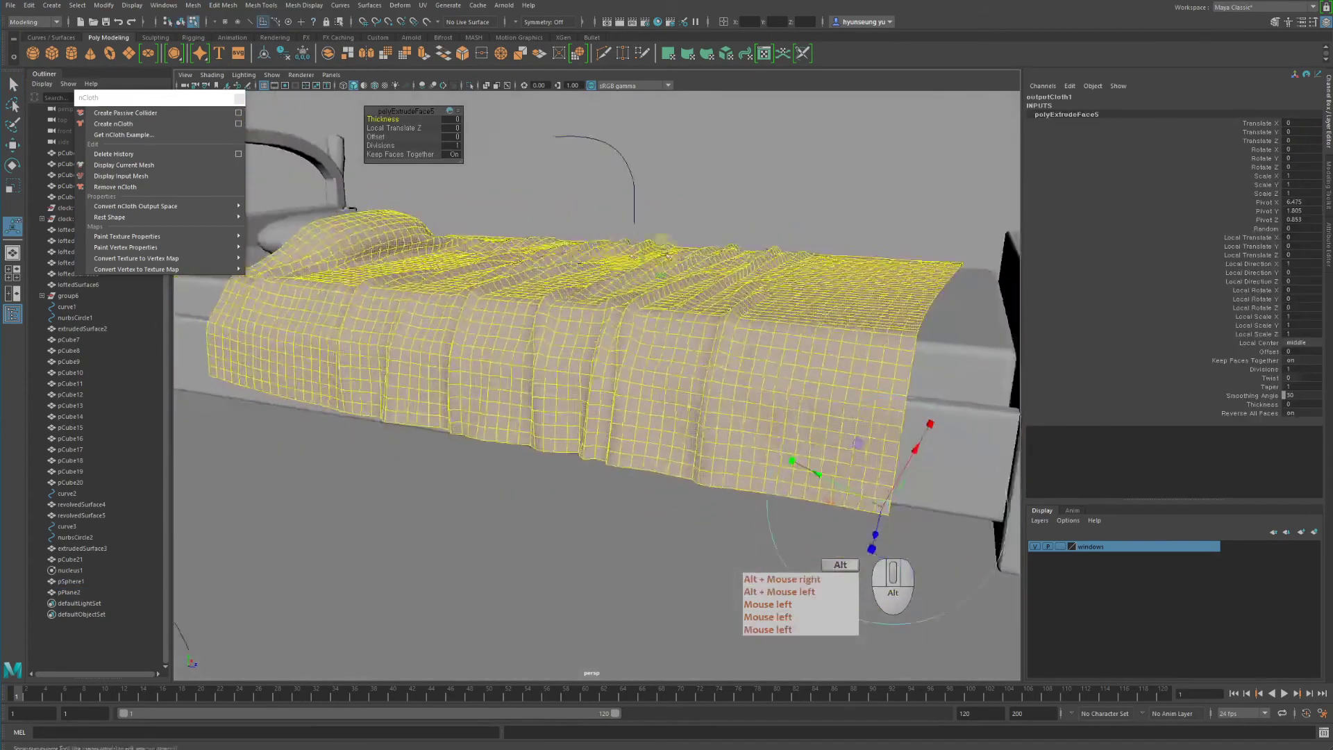
pyautogui.keyDown('alt'); pyautogui.moveTo(667, 256); pyautogui.dragTo(583, 228, button='middle'); pyautogui.keyUp('alt')
pyautogui.keyDown('alt'); pyautogui.moveTo(658, 261); pyautogui.dragTo(666, 243); pyautogui.keyUp('alt')
pyautogui.keyDown('alt'); pyautogui.moveTo(667, 243); pyautogui.dragTo(728, 285, button='right'); pyautogui.keyUp('alt')
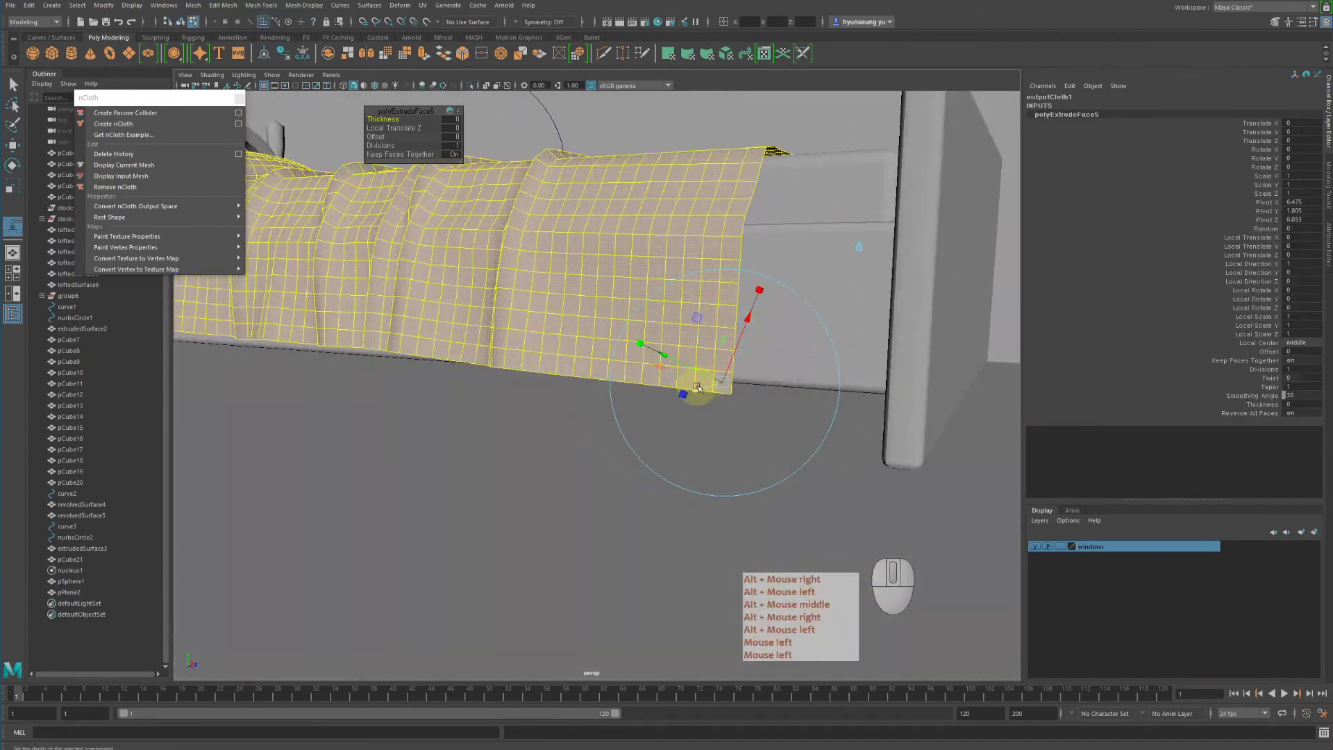
pyautogui.moveTo(696, 386); pyautogui.dragTo(693, 385)
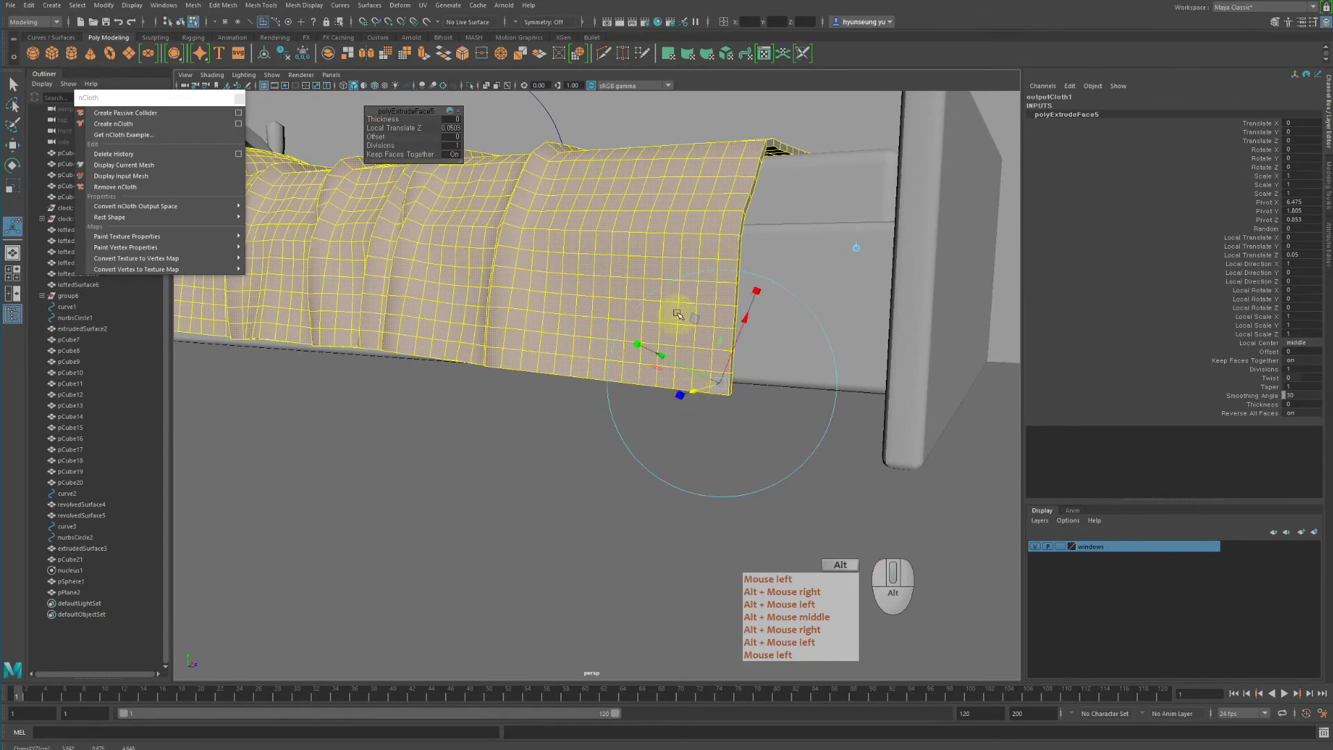
# Return to object mode and examine the thickened sheet's edges at the foot and pillow ends of the bed
pyautogui.keyDown('alt'); pyautogui.moveTo(677, 313); pyautogui.dragTo(678, 321); pyautogui.keyUp('alt')
pyautogui.keyDown('alt'); pyautogui.moveTo(679, 321); pyautogui.dragTo(672, 313, button='right'); pyautogui.keyUp('alt')
pyautogui.moveTo(672, 306); pyautogui.dragTo(675, 305, button='middle')
pyautogui.moveTo(691, 327); pyautogui.dragTo(738, 302, button='right')
pyautogui.click(897, 317)
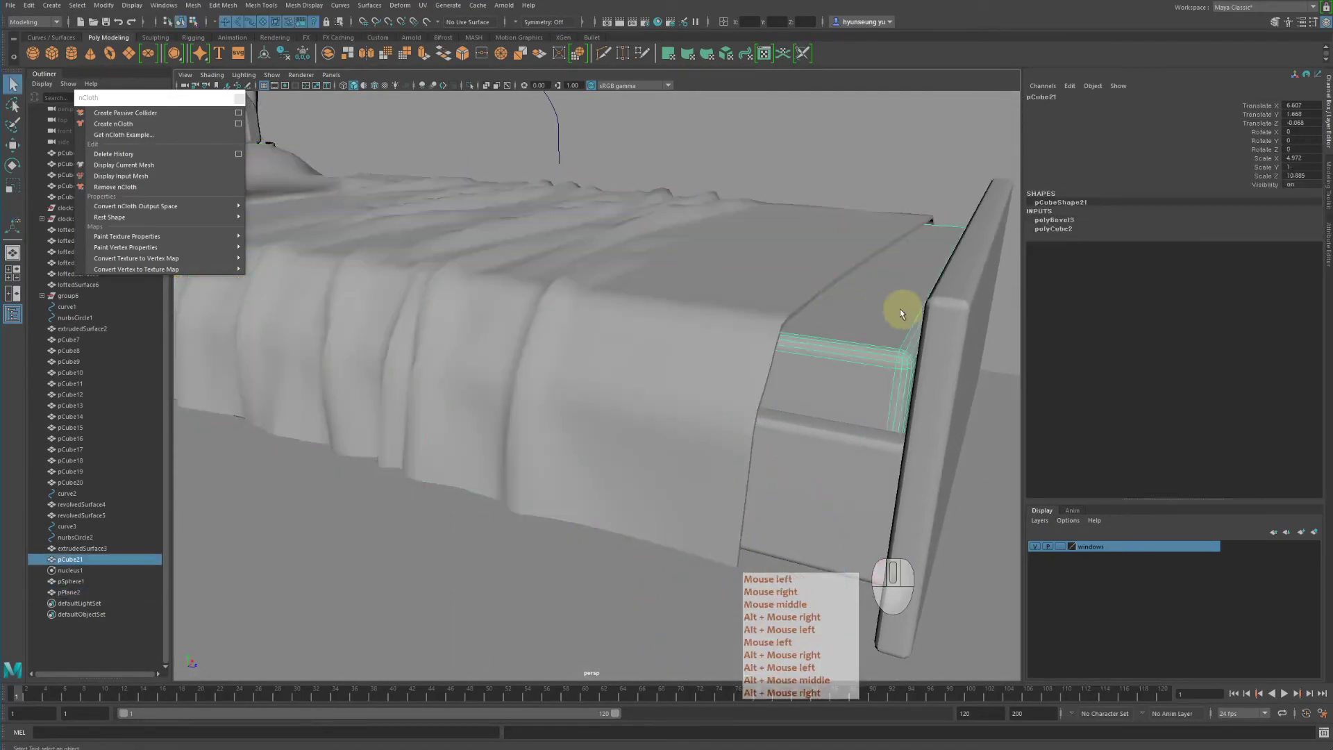
pyautogui.keyDown('alt'); pyautogui.moveTo(901, 312); pyautogui.dragTo(840, 299); pyautogui.keyUp('alt')
pyautogui.click(750, 297)
pyautogui.keyDown('alt'); pyautogui.moveTo(722, 294); pyautogui.dragTo(627, 290, button='right'); pyautogui.keyUp('alt')
pyautogui.keyDown('alt'); pyautogui.moveTo(627, 290); pyautogui.dragTo(809, 281, button='middle'); pyautogui.keyUp('alt')
pyautogui.keyDown('alt'); pyautogui.moveTo(618, 274); pyautogui.dragTo(659, 278); pyautogui.keyUp('alt')
pyautogui.keyDown('alt'); pyautogui.moveTo(649, 278); pyautogui.dragTo(708, 280, button='right'); pyautogui.keyUp('alt')
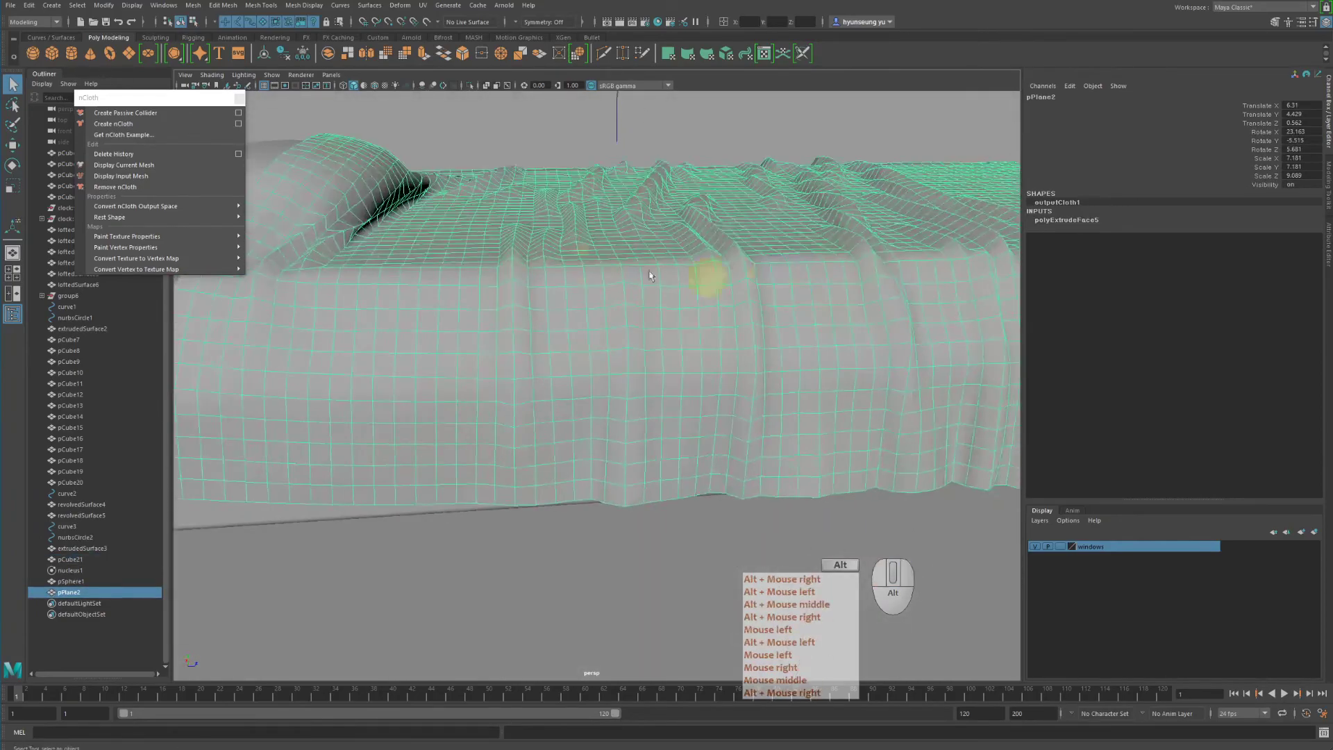
pyautogui.keyDown('alt'); pyautogui.moveTo(555, 271); pyautogui.dragTo(622, 253); pyautogui.keyUp('alt')
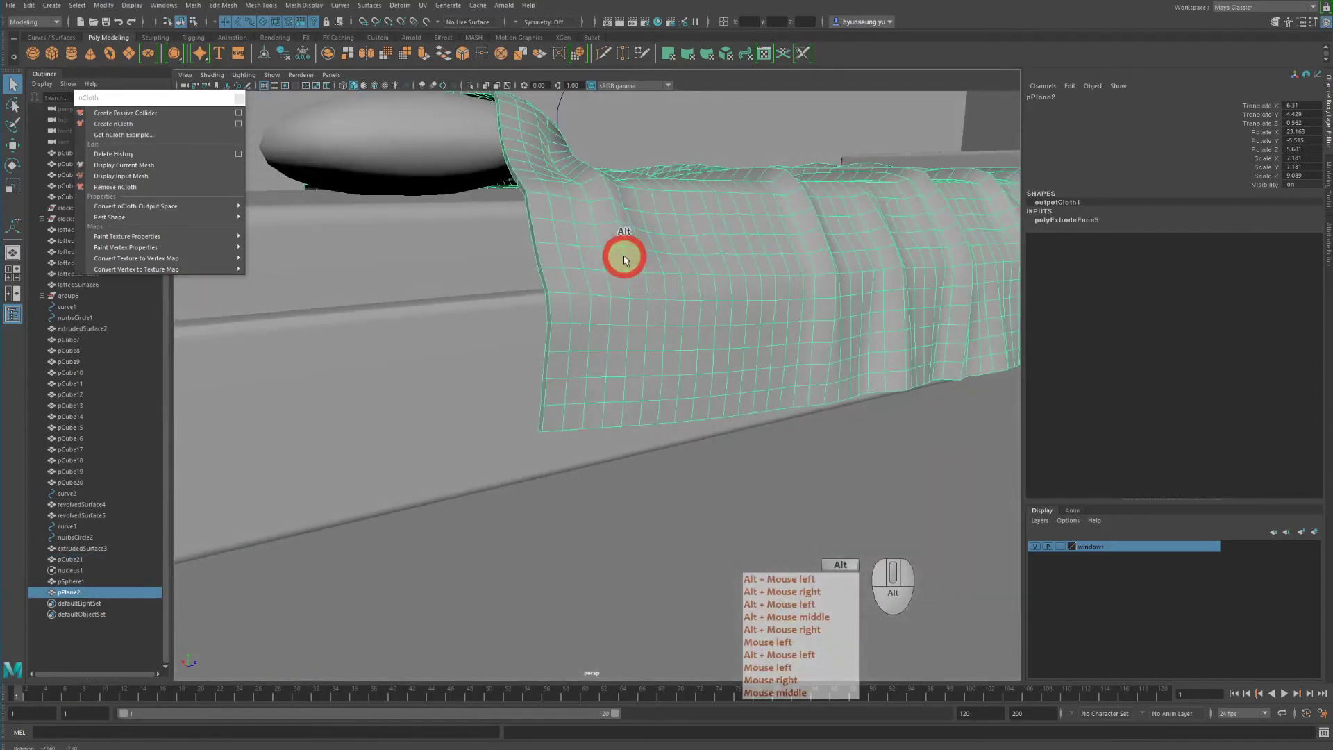
pyautogui.keyDown('alt'); pyautogui.moveTo(622, 253); pyautogui.dragTo(639, 268, button='right'); pyautogui.keyUp('alt')
pyautogui.keyDown('alt'); pyautogui.moveTo(532, 297); pyautogui.dragTo(501, 292); pyautogui.keyUp('alt')
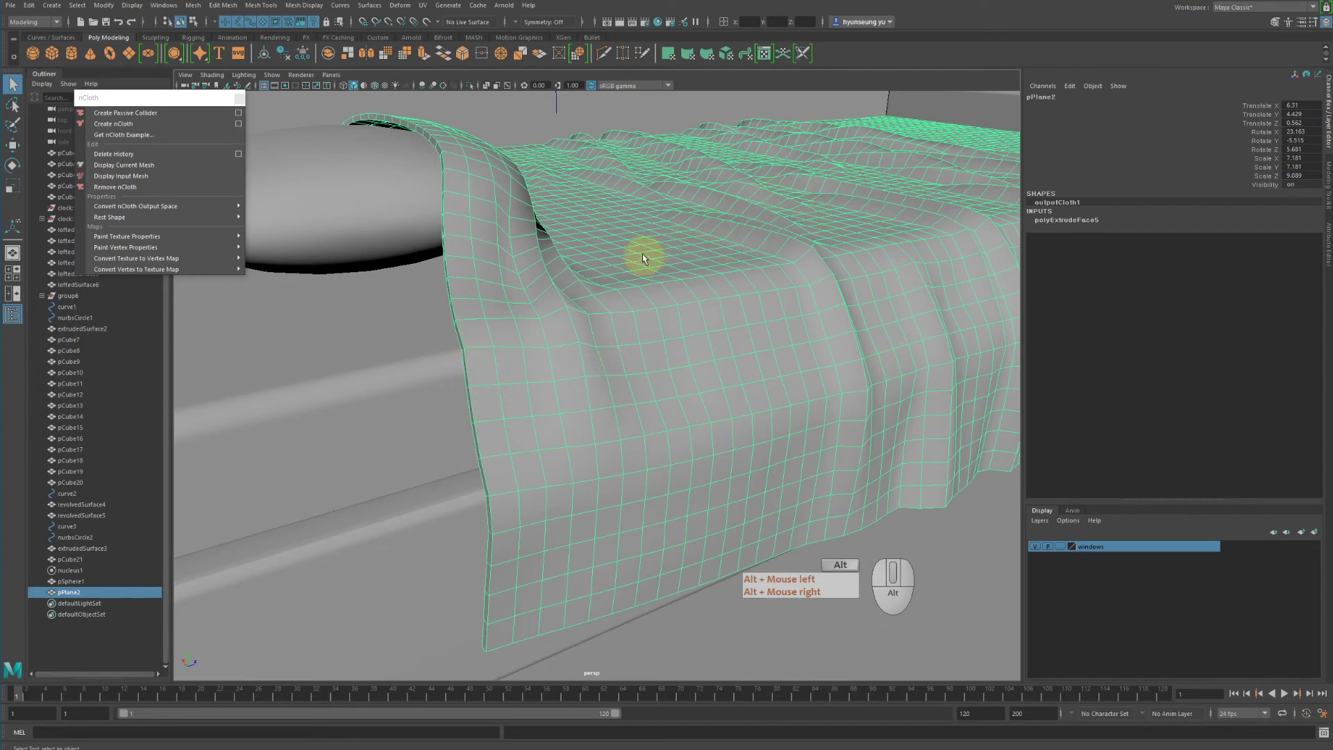
# Switch the sheet to edge editing, pick a border edge near the pillow, and turn off soft selection
pyautogui.keyDown('alt'); pyautogui.moveTo(643, 258); pyautogui.dragTo(624, 211, button='middle'); pyautogui.keyUp('alt')
pyautogui.keyDown('alt'); pyautogui.moveTo(624, 211); pyautogui.dragTo(599, 211); pyautogui.keyUp('alt')
pyautogui.moveTo(544, 210); pyautogui.dragTo(541, 184, button='right')
pyautogui.keyDown('alt'); pyautogui.moveTo(489, 186); pyautogui.dragTo(546, 222, button='middle'); pyautogui.keyUp('alt')
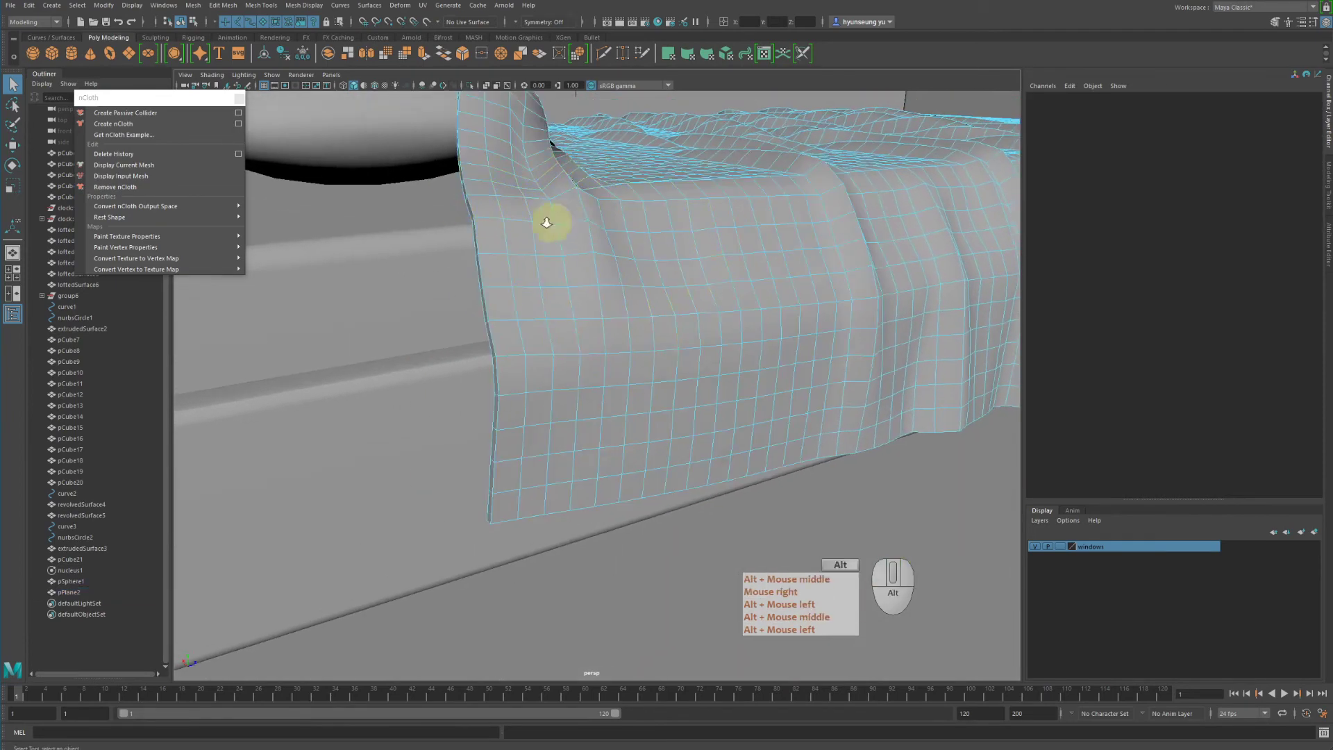
pyautogui.keyDown('alt'); pyautogui.moveTo(546, 222); pyautogui.dragTo(610, 232, button='right'); pyautogui.keyUp('alt')
pyautogui.keyDown('alt'); pyautogui.moveTo(611, 232); pyautogui.dragTo(550, 297, button='middle'); pyautogui.keyUp('alt')
pyautogui.click(572, 289)
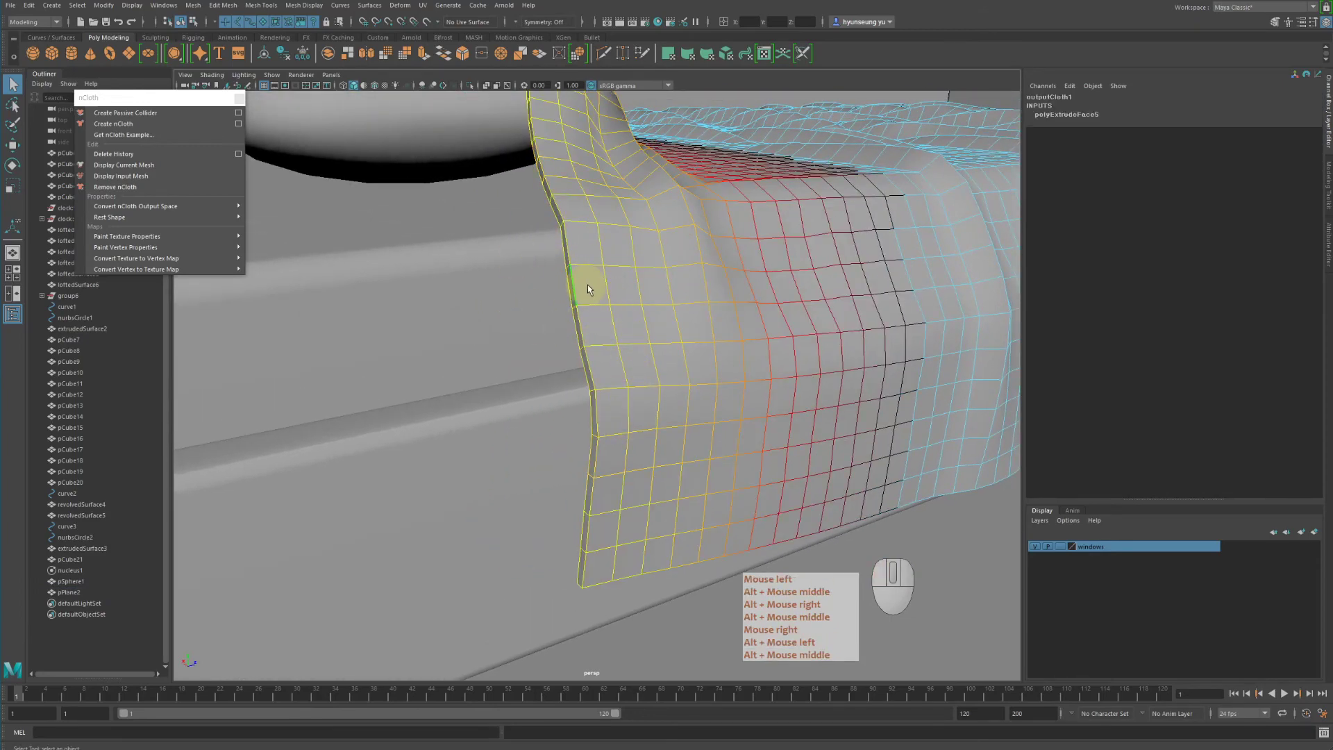
pyautogui.press('b')
# Select the sheet's border edge loop at the lower corner of the pillow end
pyautogui.keyDown('alt'); pyautogui.moveTo(732, 360); pyautogui.dragTo(701, 323, button='middle'); pyautogui.keyUp('alt')
pyautogui.keyDown('alt'); pyautogui.moveTo(701, 323); pyautogui.dragTo(660, 336, button='right'); pyautogui.keyUp('alt')
pyautogui.keyDown('alt'); pyautogui.moveTo(659, 336); pyautogui.dragTo(681, 340); pyautogui.keyUp('alt')
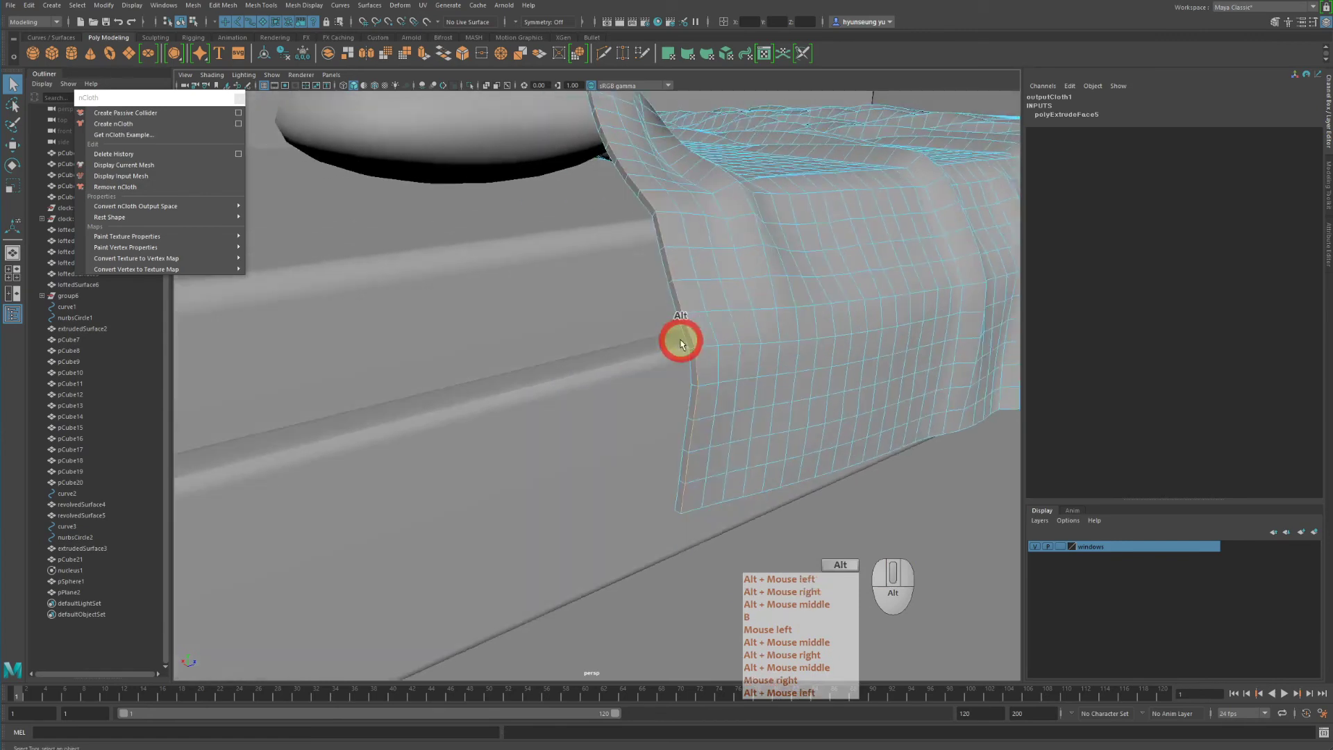
pyautogui.keyDown('alt'); pyautogui.moveTo(680, 340); pyautogui.dragTo(676, 358, button='middle'); pyautogui.keyUp('alt')
pyautogui.keyDown('shift'); pyautogui.click(633, 478); pyautogui.keyUp('shift')
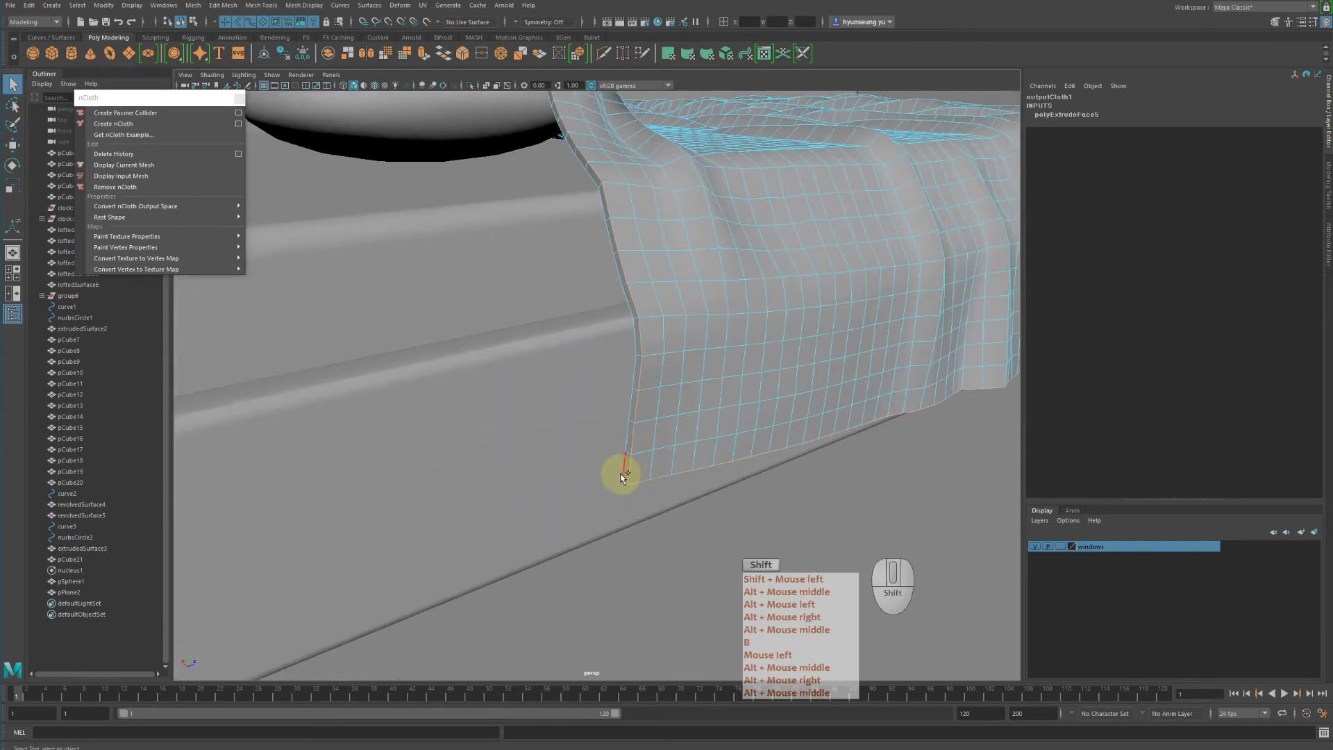
pyautogui.keyDown('shift'); pyautogui.click(623, 474); pyautogui.keyUp('shift')
# Add the border edges at the sheet's lower corner near the foot of the bed to the selection
pyautogui.keyDown('alt'); pyautogui.moveTo(661, 446); pyautogui.dragTo(798, 347); pyautogui.keyUp('alt')
pyautogui.keyDown('alt'); pyautogui.moveTo(799, 348); pyautogui.dragTo(542, 351, button='middle'); pyautogui.keyUp('alt')
pyautogui.keyDown('alt'); pyautogui.moveTo(542, 351); pyautogui.dragTo(683, 347); pyautogui.keyUp('alt')
pyautogui.keyDown('alt'); pyautogui.moveTo(682, 347); pyautogui.dragTo(675, 347, button='right'); pyautogui.keyUp('alt')
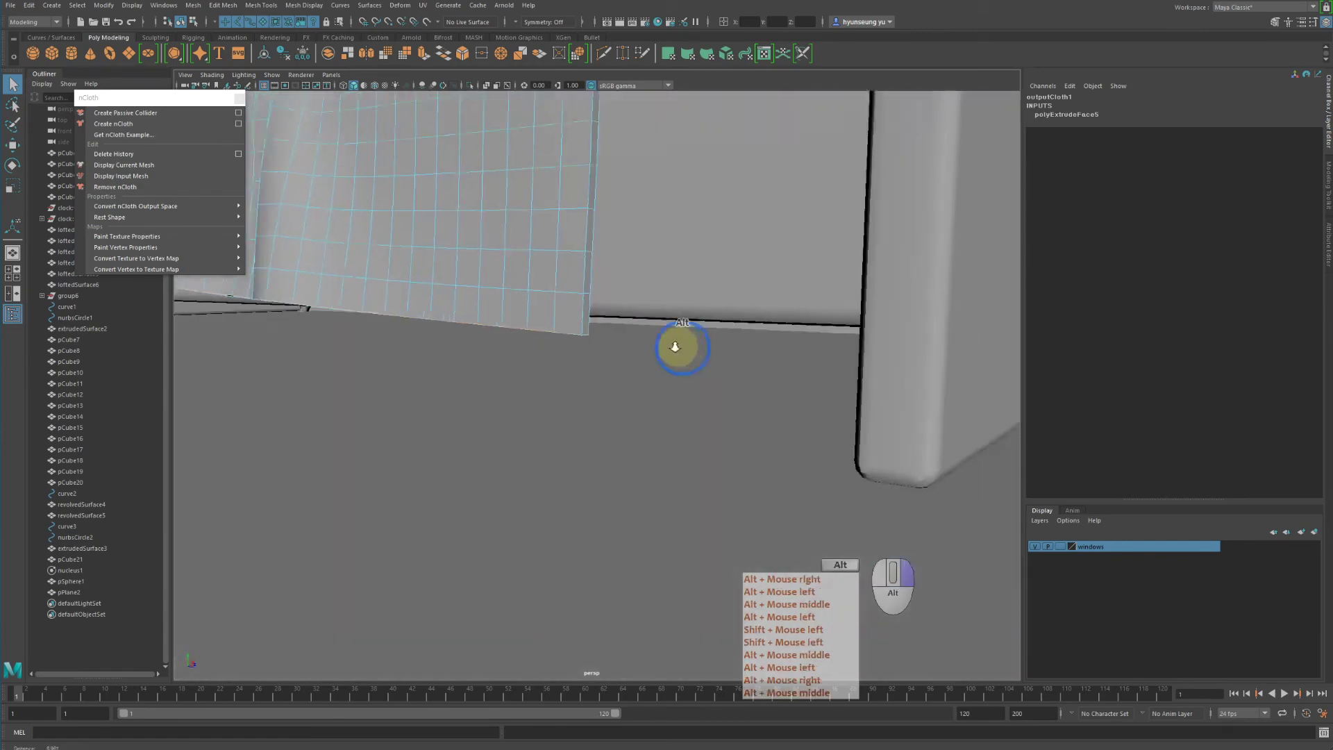
pyautogui.keyDown('alt'); pyautogui.moveTo(675, 347); pyautogui.dragTo(615, 361, button='middle'); pyautogui.keyUp('alt')
pyautogui.keyDown('shift'); pyautogui.click(597, 352); pyautogui.keyUp('shift')
pyautogui.keyDown('shift'); pyautogui.click(599, 354); pyautogui.keyUp('shift')
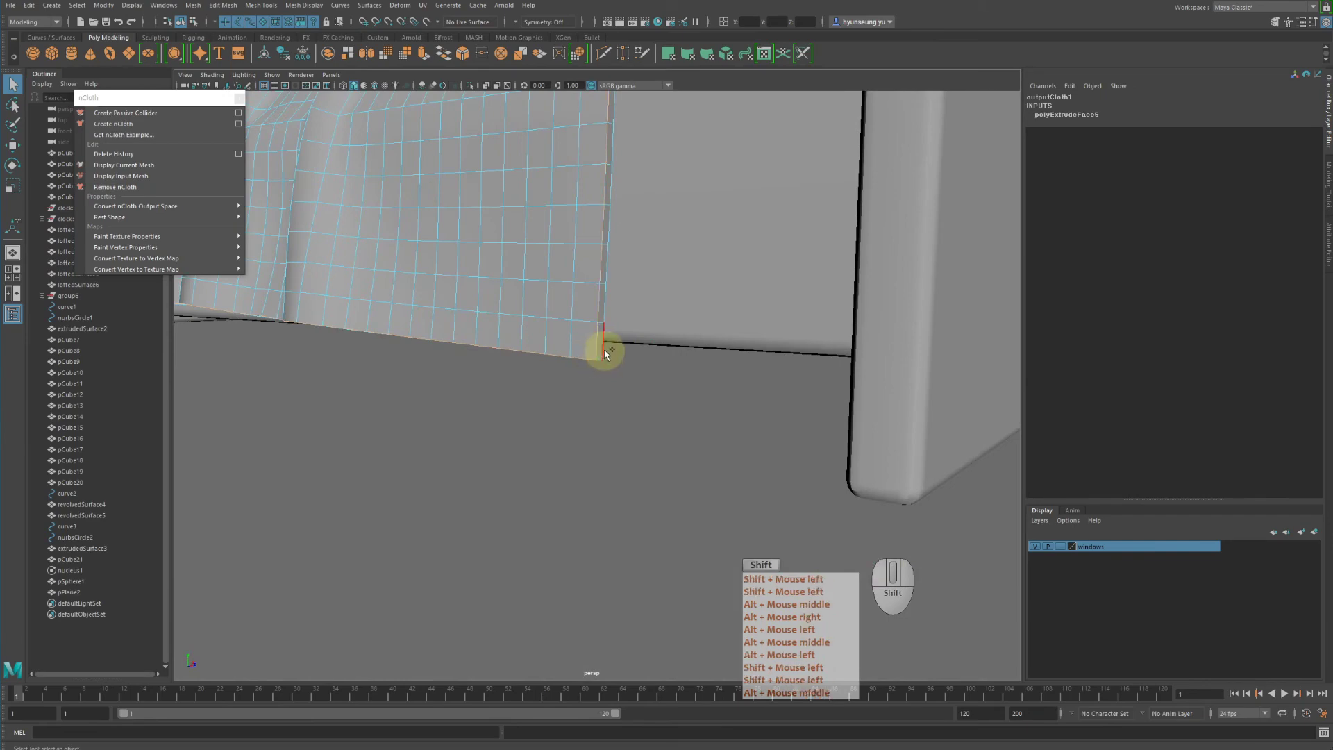
pyautogui.keyDown('shift'); pyautogui.click(604, 354); pyautogui.keyUp('shift')
# Extend the selection to the border edges along the sheet's thin rim beside the bed frame
pyautogui.keyDown('alt'); pyautogui.moveTo(655, 265); pyautogui.dragTo(556, 289); pyautogui.keyUp('alt')
pyautogui.keyDown('alt'); pyautogui.moveTo(590, 288); pyautogui.dragTo(653, 295, button='right'); pyautogui.keyUp('alt')
pyautogui.keyDown('alt'); pyautogui.moveTo(652, 295); pyautogui.dragTo(622, 274, button='middle'); pyautogui.keyUp('alt')
pyautogui.keyDown('alt'); pyautogui.moveTo(621, 274); pyautogui.dragTo(708, 282, button='right'); pyautogui.keyUp('alt')
pyautogui.keyDown('alt'); pyautogui.moveTo(708, 283); pyautogui.dragTo(675, 277); pyautogui.keyUp('alt')
pyautogui.keyDown('alt'); pyautogui.moveTo(569, 276); pyautogui.dragTo(620, 285, button='middle'); pyautogui.keyUp('alt')
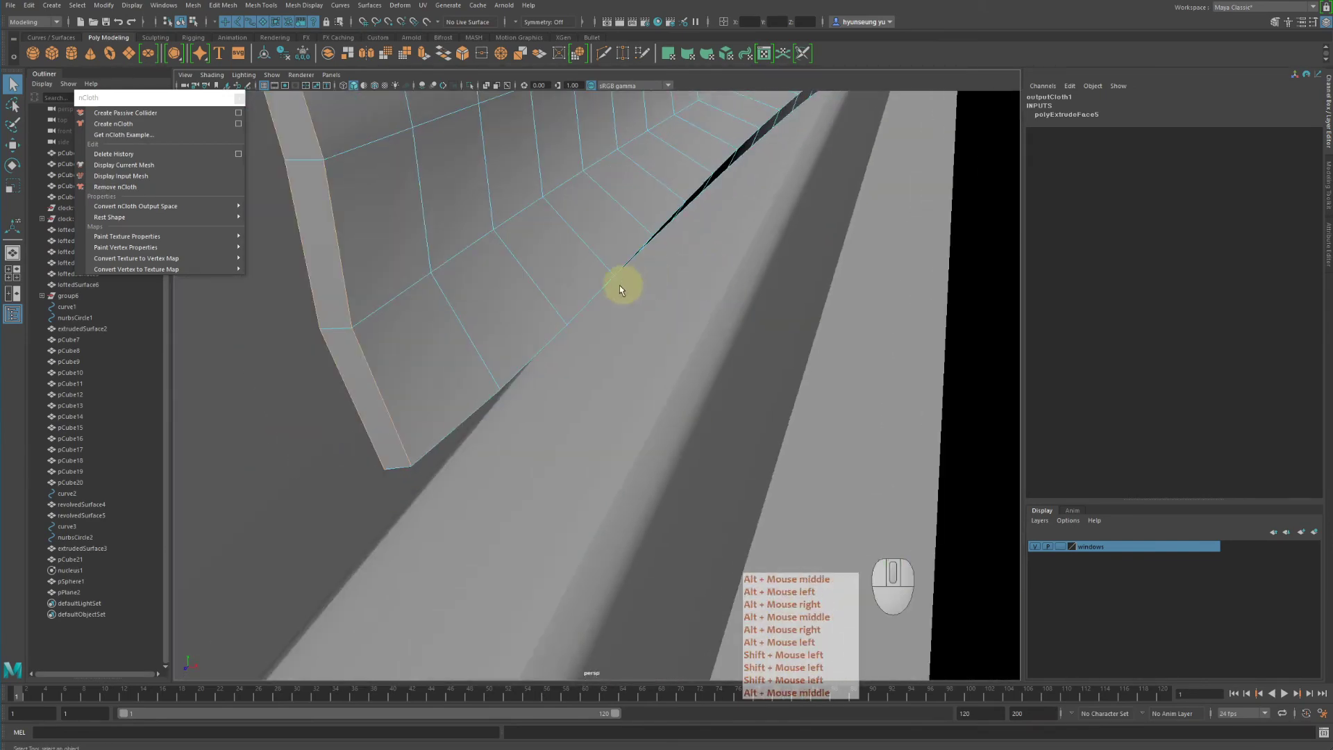
pyautogui.keyDown('shift'); pyautogui.doubleClick(451, 420); pyautogui.keyUp('shift')
# Add the remaining hem edges along the underside and hanging folds of the sheet to the selection
pyautogui.keyDown('alt'); pyautogui.moveTo(451, 420); pyautogui.dragTo(444, 392); pyautogui.keyUp('alt')
pyautogui.keyDown('alt'); pyautogui.moveTo(444, 392); pyautogui.dragTo(556, 401, button='middle'); pyautogui.keyUp('alt')
pyautogui.keyDown('alt'); pyautogui.moveTo(556, 402); pyautogui.dragTo(532, 378); pyautogui.keyUp('alt')
pyautogui.keyDown('alt'); pyautogui.moveTo(532, 377); pyautogui.dragTo(500, 332, button='middle'); pyautogui.keyUp('alt')
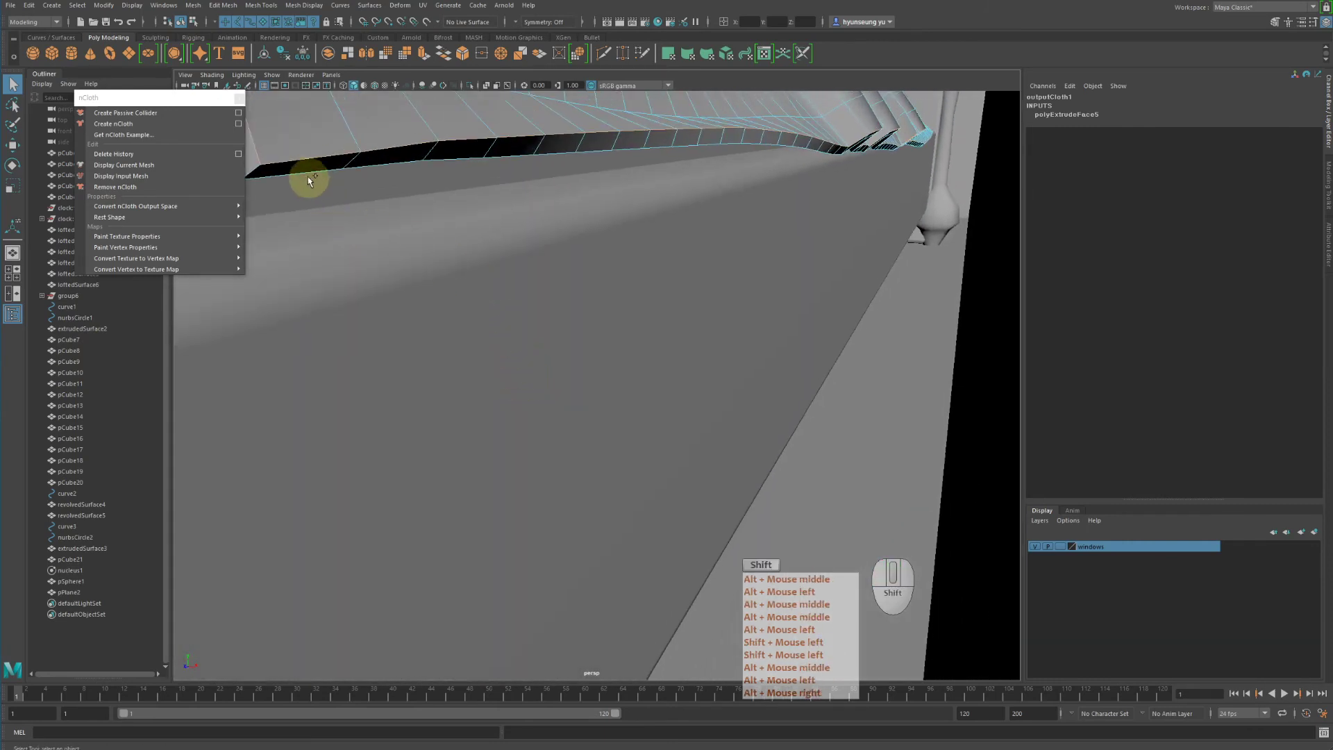
pyautogui.keyDown('alt'); pyautogui.moveTo(536, 214); pyautogui.dragTo(485, 220); pyautogui.keyUp('alt')
pyautogui.keyDown('alt'); pyautogui.moveTo(485, 220); pyautogui.dragTo(594, 236, button='right'); pyautogui.keyUp('alt')
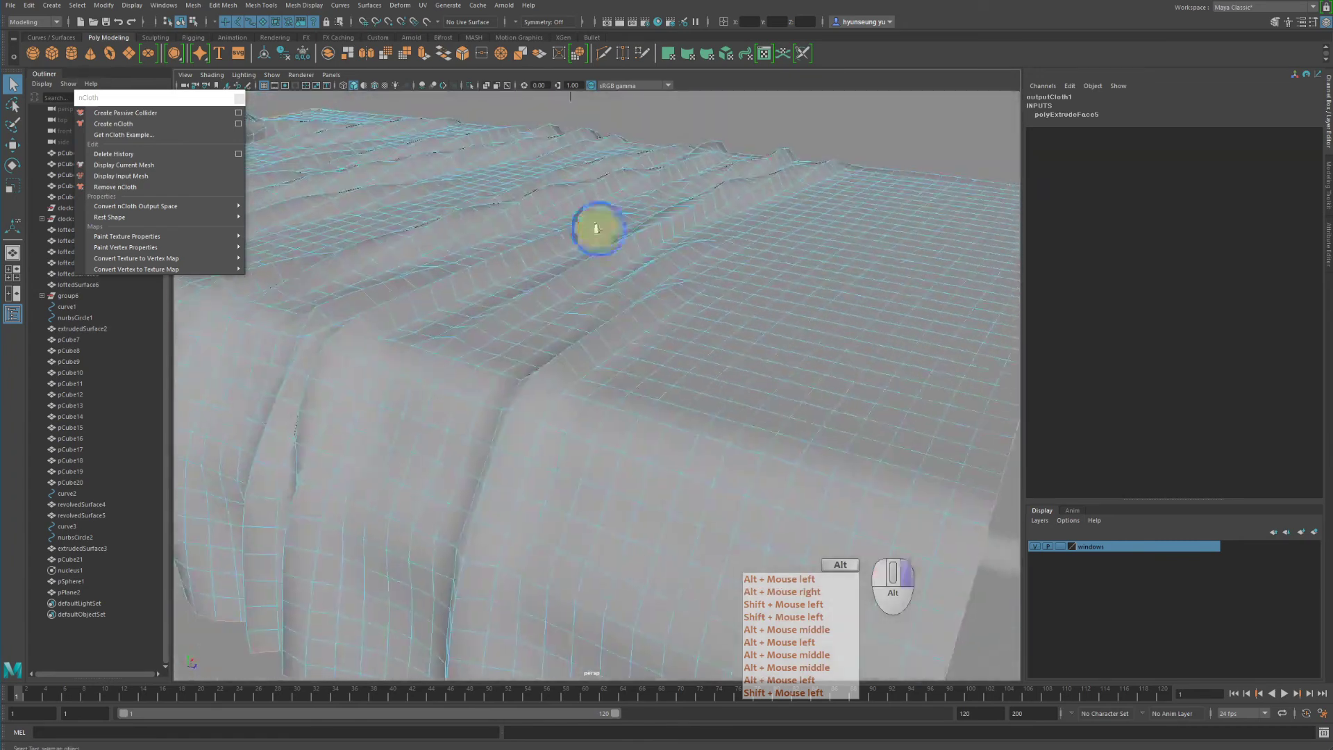
pyautogui.keyDown('alt'); pyautogui.moveTo(595, 236); pyautogui.dragTo(540, 235); pyautogui.keyUp('alt')
pyautogui.keyDown('alt'); pyautogui.moveTo(540, 235); pyautogui.dragTo(615, 235, button='right'); pyautogui.keyUp('alt')
pyautogui.keyDown('alt'); pyautogui.moveTo(615, 234); pyautogui.dragTo(574, 244); pyautogui.keyUp('alt')
pyautogui.keyDown('alt'); pyautogui.moveTo(574, 243); pyautogui.dragTo(627, 224, button='middle'); pyautogui.keyUp('alt')
pyautogui.keyDown('alt'); pyautogui.moveTo(604, 226); pyautogui.dragTo(587, 245, button='right'); pyautogui.keyUp('alt')
pyautogui.keyDown('alt'); pyautogui.moveTo(587, 246); pyautogui.dragTo(624, 202, button='middle'); pyautogui.keyUp('alt')
pyautogui.keyDown('alt'); pyautogui.moveTo(623, 202); pyautogui.dragTo(694, 208); pyautogui.keyUp('alt')
pyautogui.keyDown('alt'); pyautogui.moveTo(695, 208); pyautogui.dragTo(698, 433, button='middle'); pyautogui.keyUp('alt')
pyautogui.keyDown('alt'); pyautogui.moveTo(699, 438); pyautogui.dragTo(758, 329, button='right'); pyautogui.keyUp('alt')
pyautogui.keyDown('alt'); pyautogui.moveTo(645, 395); pyautogui.dragTo(729, 327, button='right'); pyautogui.keyUp('alt')
pyautogui.keyDown('shift'); pyautogui.click(649, 501); pyautogui.keyUp('shift')
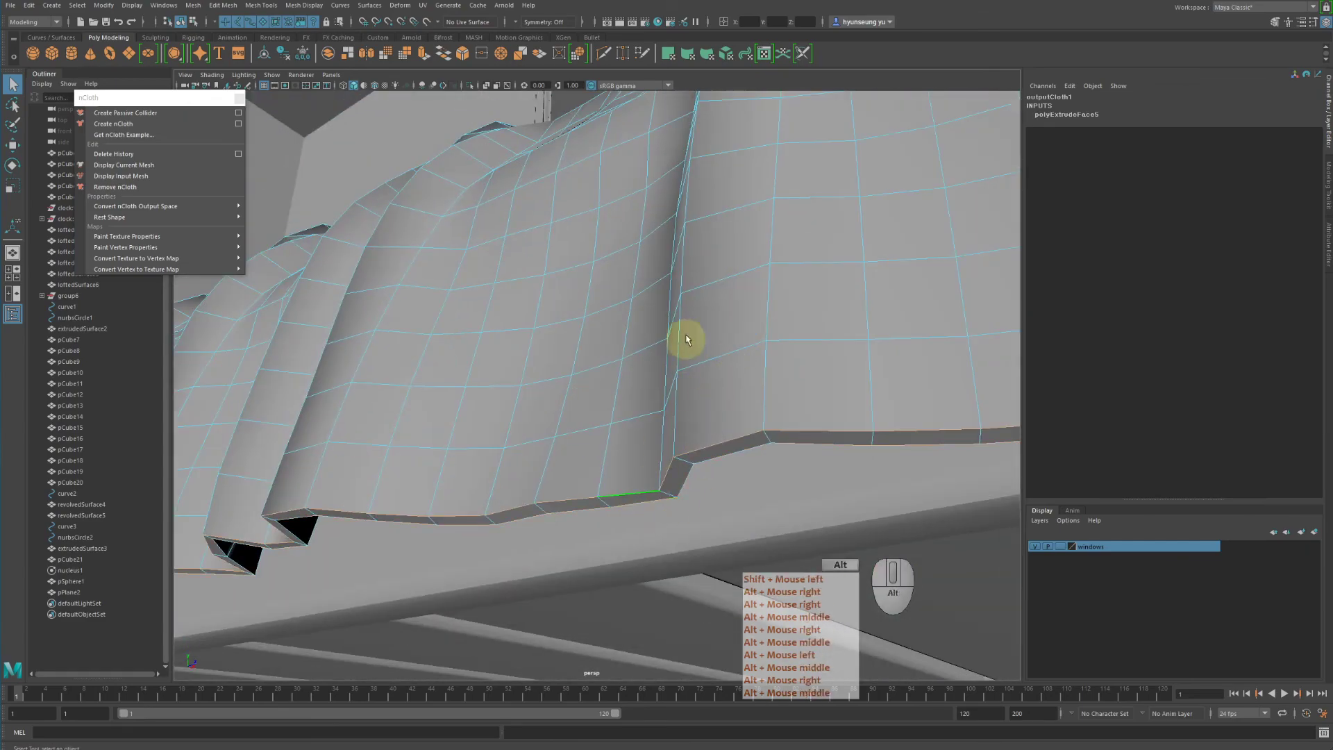
# Check the selected border edges around the whole sheet in wireframe display
pyautogui.keyDown('alt'); pyautogui.moveTo(687, 340); pyautogui.dragTo(645, 350); pyautogui.keyUp('alt')
pyautogui.keyDown('alt'); pyautogui.moveTo(645, 351); pyautogui.dragTo(510, 354, button='right'); pyautogui.keyUp('alt')
pyautogui.keyDown('alt'); pyautogui.moveTo(542, 347); pyautogui.dragTo(660, 368); pyautogui.keyUp('alt')
pyautogui.press('4')
pyautogui.keyDown('alt'); pyautogui.moveTo(661, 369); pyautogui.dragTo(553, 407, button='middle'); pyautogui.keyUp('alt')
pyautogui.keyDown('alt'); pyautogui.moveTo(553, 408); pyautogui.dragTo(476, 404); pyautogui.keyUp('alt')
pyautogui.keyDown('alt'); pyautogui.moveTo(476, 405); pyautogui.dragTo(506, 285, button='middle'); pyautogui.keyUp('alt')
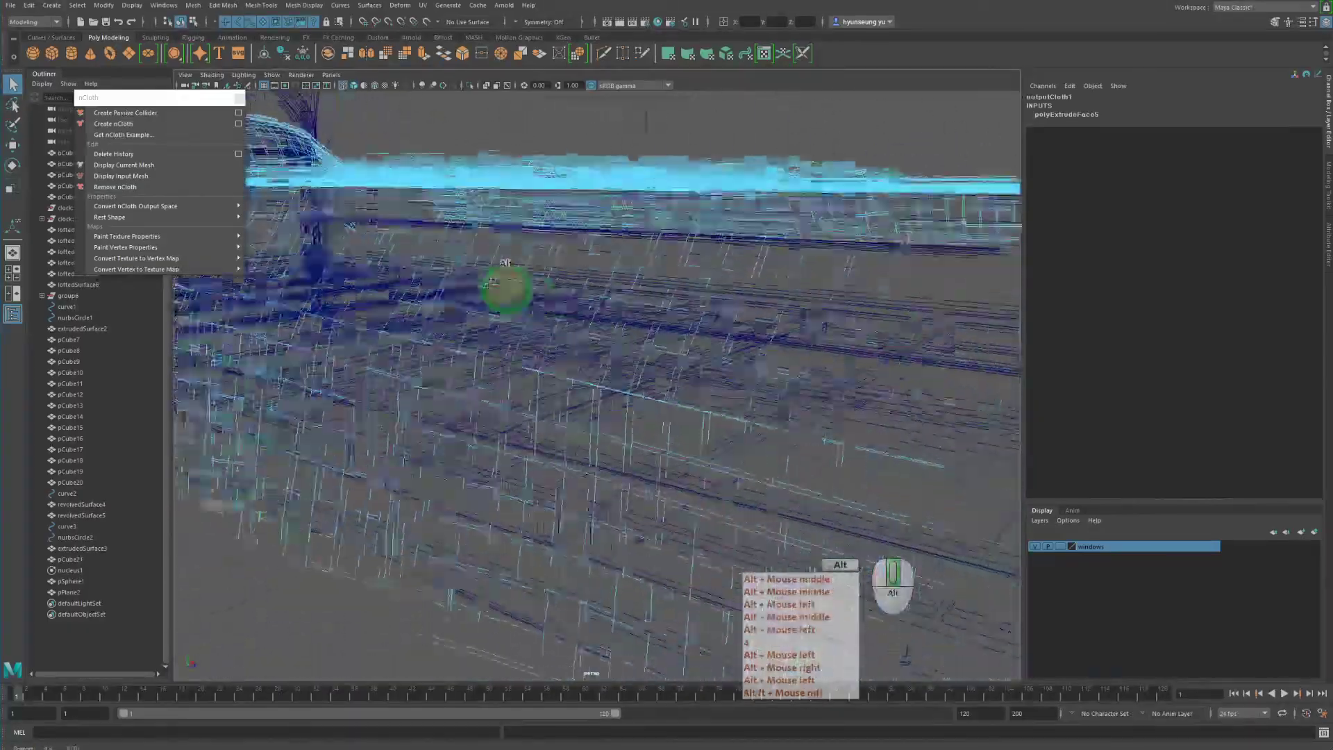
pyautogui.keyDown('alt'); pyautogui.moveTo(506, 285); pyautogui.dragTo(718, 307); pyautogui.keyUp('alt')
pyautogui.keyDown('alt'); pyautogui.moveTo(718, 306); pyautogui.dragTo(615, 297, button='right'); pyautogui.keyUp('alt')
pyautogui.keyDown('alt'); pyautogui.moveTo(614, 297); pyautogui.dragTo(632, 336, button='middle'); pyautogui.keyUp('alt')
pyautogui.keyDown('alt'); pyautogui.moveTo(631, 336); pyautogui.dragTo(668, 329); pyautogui.keyUp('alt')
pyautogui.keyDown('alt'); pyautogui.moveTo(668, 329); pyautogui.dragTo(766, 321, button='middle'); pyautogui.keyUp('alt')
# Bevel the selected border edges of the sheet with a fraction of 1 and restore shaded display
pyautogui.click(222, 7)
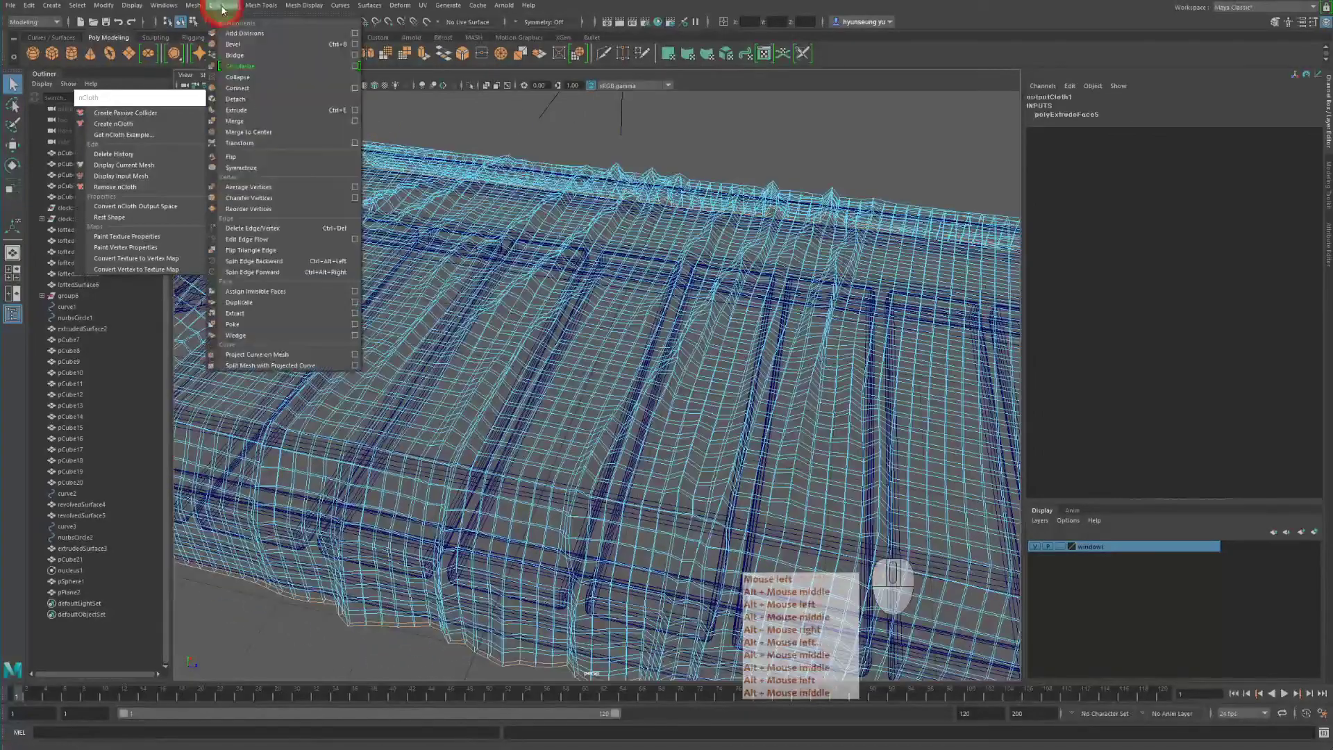
pyautogui.click(233, 44)
pyautogui.keyDown('alt'); pyautogui.moveTo(520, 253); pyautogui.dragTo(828, 186, button='middle'); pyautogui.keyUp('alt')
pyautogui.keyDown('alt'); pyautogui.scroll(5, 552, 271); pyautogui.keyUp('alt')
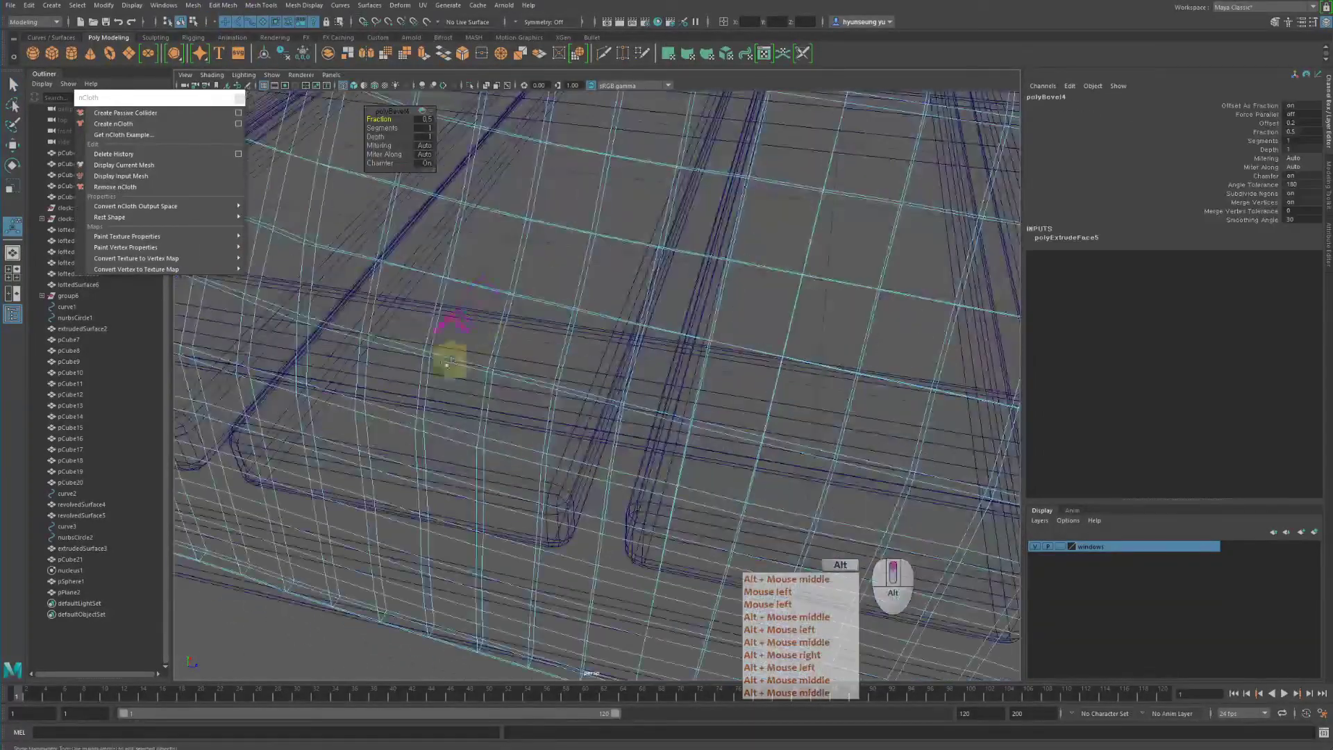
pyautogui.keyDown('alt'); pyautogui.moveTo(449, 356); pyautogui.dragTo(520, 294, button='middle'); pyautogui.keyUp('alt')
pyautogui.keyDown('alt'); pyautogui.scroll(-2, 521, 294); pyautogui.keyUp('alt')
pyautogui.keyDown('alt'); pyautogui.moveTo(520, 294); pyautogui.dragTo(583, 262); pyautogui.keyUp('alt')
pyautogui.keyDown('alt'); pyautogui.moveTo(583, 262); pyautogui.dragTo(582, 306, button='middle'); pyautogui.keyUp('alt')
pyautogui.keyDown('alt'); pyautogui.moveTo(582, 306); pyautogui.dragTo(636, 312, button='right'); pyautogui.keyUp('alt')
pyautogui.press('5')
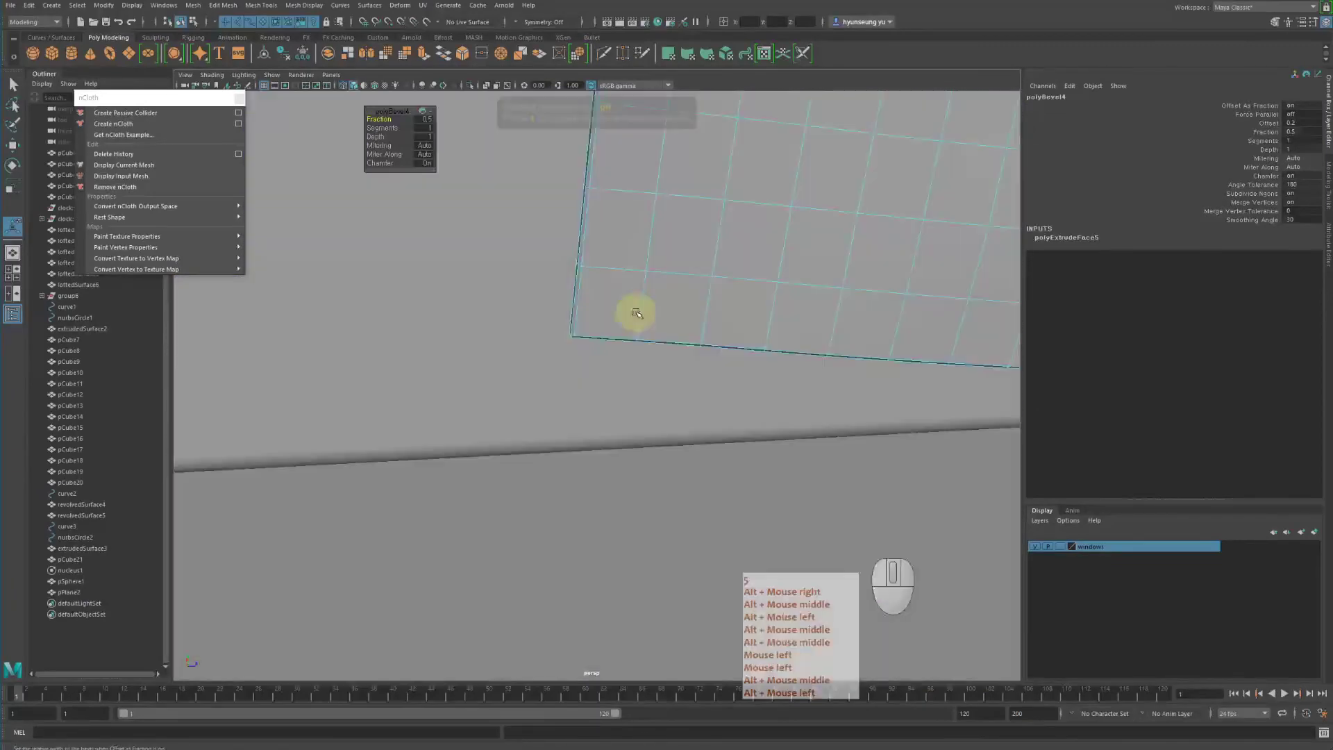
pyautogui.moveTo(607, 324)
pyautogui.keyDown('alt'); pyautogui.mouseDown(button='middle')
pyautogui.moveTo(571, 390)
pyautogui.moveTo(511, 382)
pyautogui.mouseUp(button='middle'); pyautogui.keyUp('alt')
pyautogui.keyDown('alt'); pyautogui.moveTo(510, 364); pyautogui.dragTo(546, 350); pyautogui.keyUp('alt')
pyautogui.keyDown('alt'); pyautogui.moveTo(546, 350); pyautogui.dragTo(540, 388, button='middle'); pyautogui.keyUp('alt')
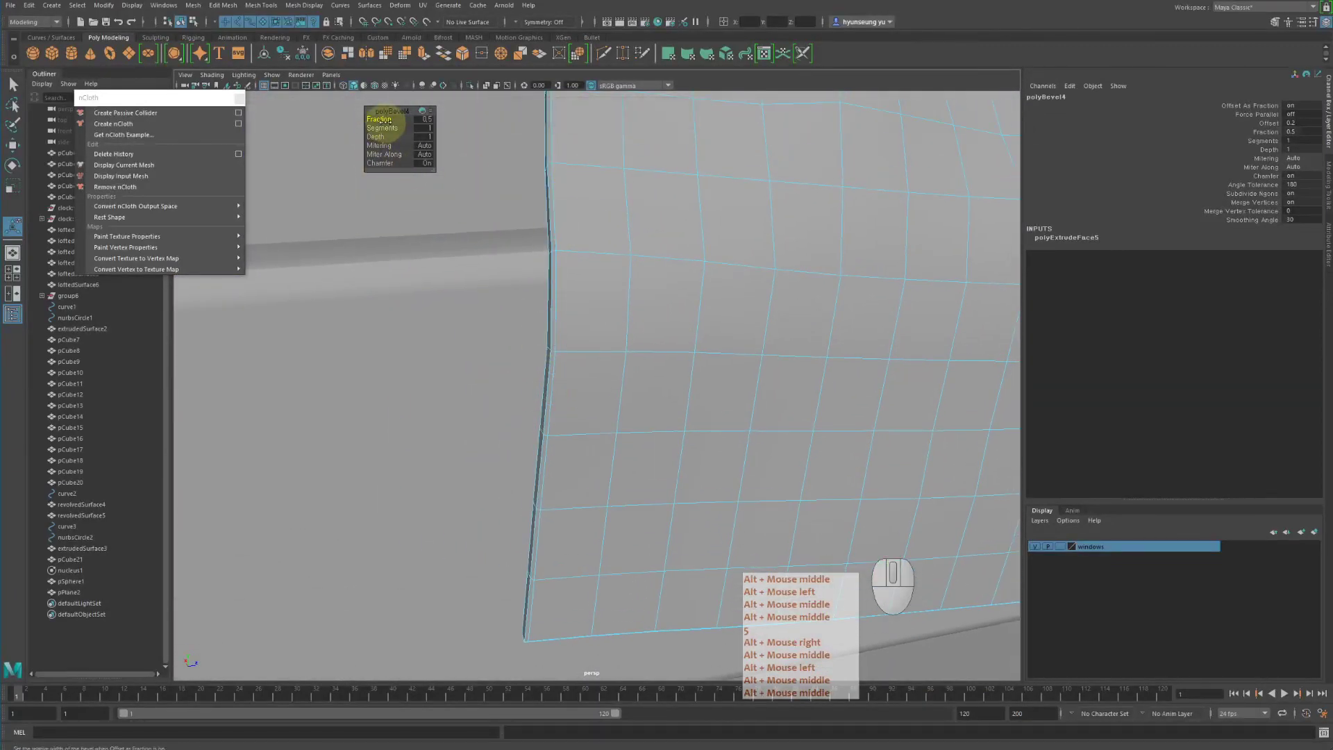
pyautogui.moveTo(381, 119); pyautogui.dragTo(392, 128)
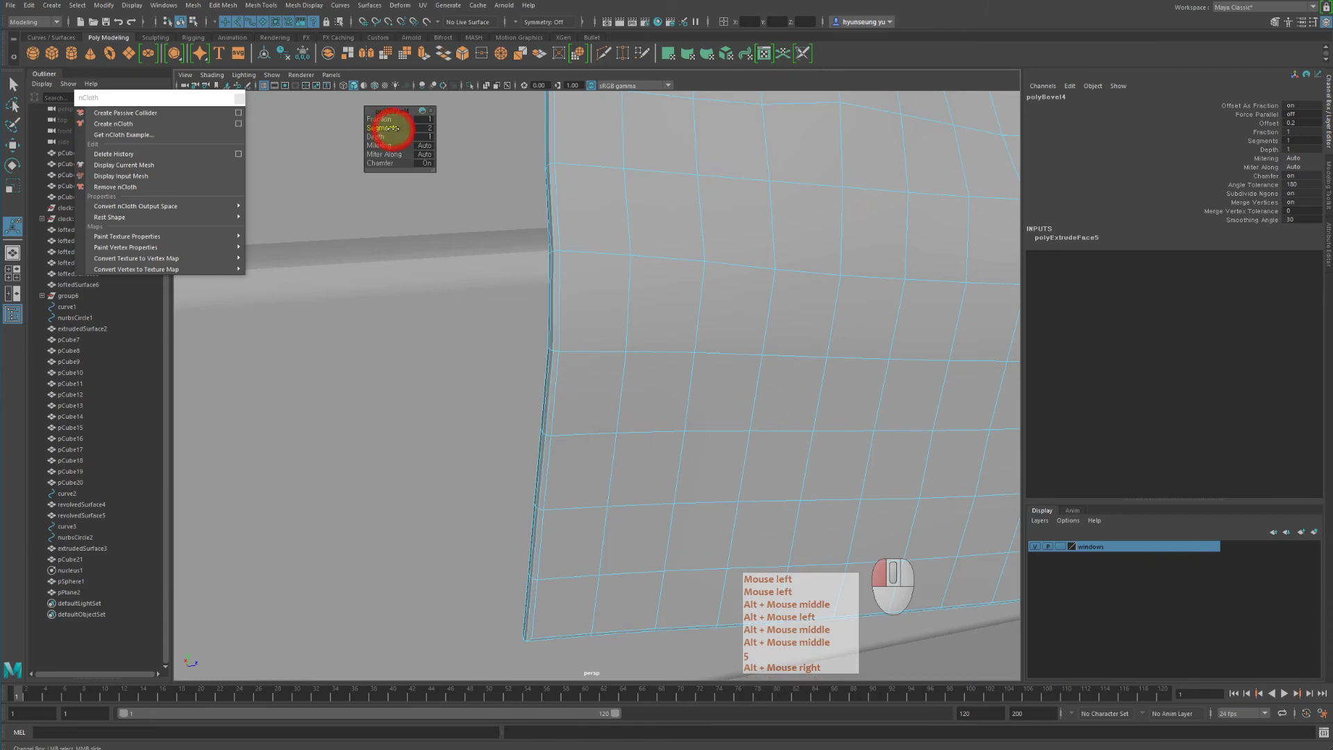
# Return to object mode and examine the sheet's beveled hem and folds along the side of the bed
pyautogui.moveTo(535, 170); pyautogui.dragTo(613, 213, button='middle')
pyautogui.keyDown('alt'); pyautogui.moveTo(613, 213); pyautogui.dragTo(678, 221); pyautogui.keyUp('alt')
pyautogui.keyDown('alt'); pyautogui.moveTo(679, 223); pyautogui.dragTo(555, 207, button='right'); pyautogui.keyUp('alt')
pyautogui.moveTo(596, 222); pyautogui.dragTo(659, 197, button='right')
pyautogui.click(696, 215)
pyautogui.click(467, 489)
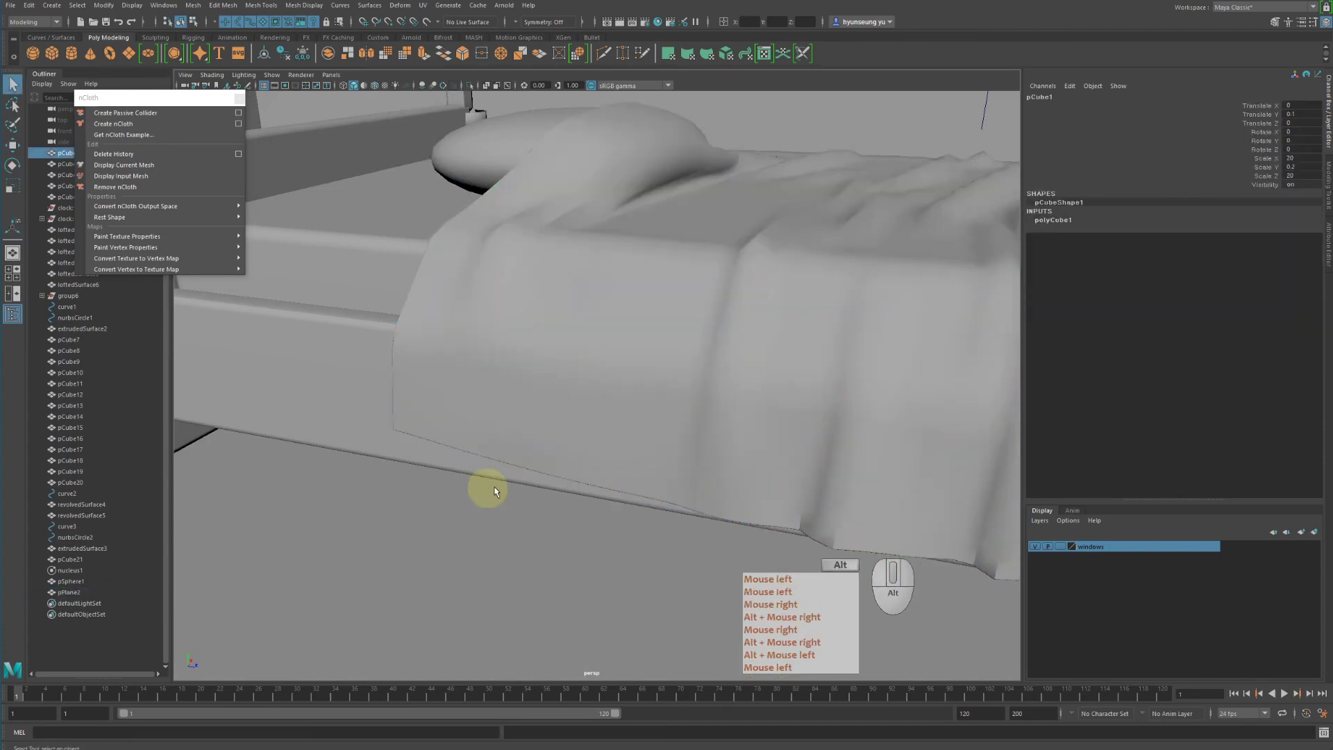
pyautogui.keyDown('alt'); pyautogui.moveTo(488, 488); pyautogui.dragTo(437, 500); pyautogui.keyUp('alt')
pyautogui.keyDown('alt'); pyautogui.moveTo(445, 451); pyautogui.dragTo(488, 419, button='right'); pyautogui.keyUp('alt')
pyautogui.click(500, 421)
pyautogui.keyDown('alt'); pyautogui.moveTo(513, 423); pyautogui.dragTo(576, 423); pyautogui.keyUp('alt')
pyautogui.keyDown('alt'); pyautogui.moveTo(576, 424); pyautogui.dragTo(527, 417, button='right'); pyautogui.keyUp('alt')
pyautogui.keyDown('alt'); pyautogui.moveTo(527, 417); pyautogui.dragTo(465, 406, button='middle'); pyautogui.keyUp('alt')
pyautogui.keyDown('alt'); pyautogui.moveTo(465, 406); pyautogui.dragTo(527, 408); pyautogui.keyUp('alt')
pyautogui.moveTo(542, 407)
pyautogui.keyDown('alt'); pyautogui.mouseDown(button='right')
pyautogui.moveTo(562, 407)
pyautogui.moveTo(528, 406)
pyautogui.mouseUp(button='right'); pyautogui.keyUp('alt')
pyautogui.keyDown('alt'); pyautogui.moveTo(528, 406); pyautogui.dragTo(452, 410, button='middle'); pyautogui.keyUp('alt')
pyautogui.keyDown('alt'); pyautogui.moveTo(451, 406); pyautogui.dragTo(699, 347, button='right'); pyautogui.keyUp('alt')
# Try moving an edge on the sheet's top surface, undo the moves, and return to object mode
pyautogui.rightClick(700, 341)
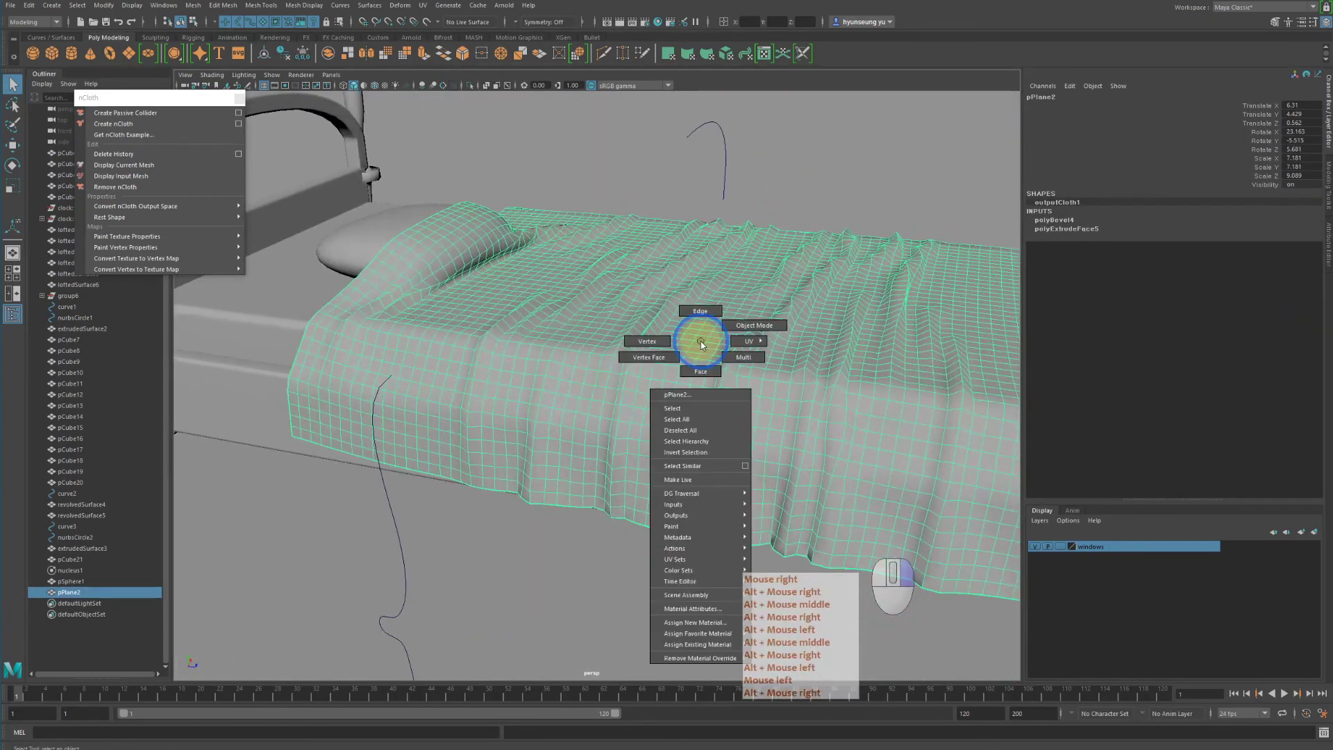
pyautogui.keyDown('alt'); pyautogui.moveTo(694, 314); pyautogui.dragTo(697, 340); pyautogui.keyUp('alt')
pyautogui.click(697, 340)
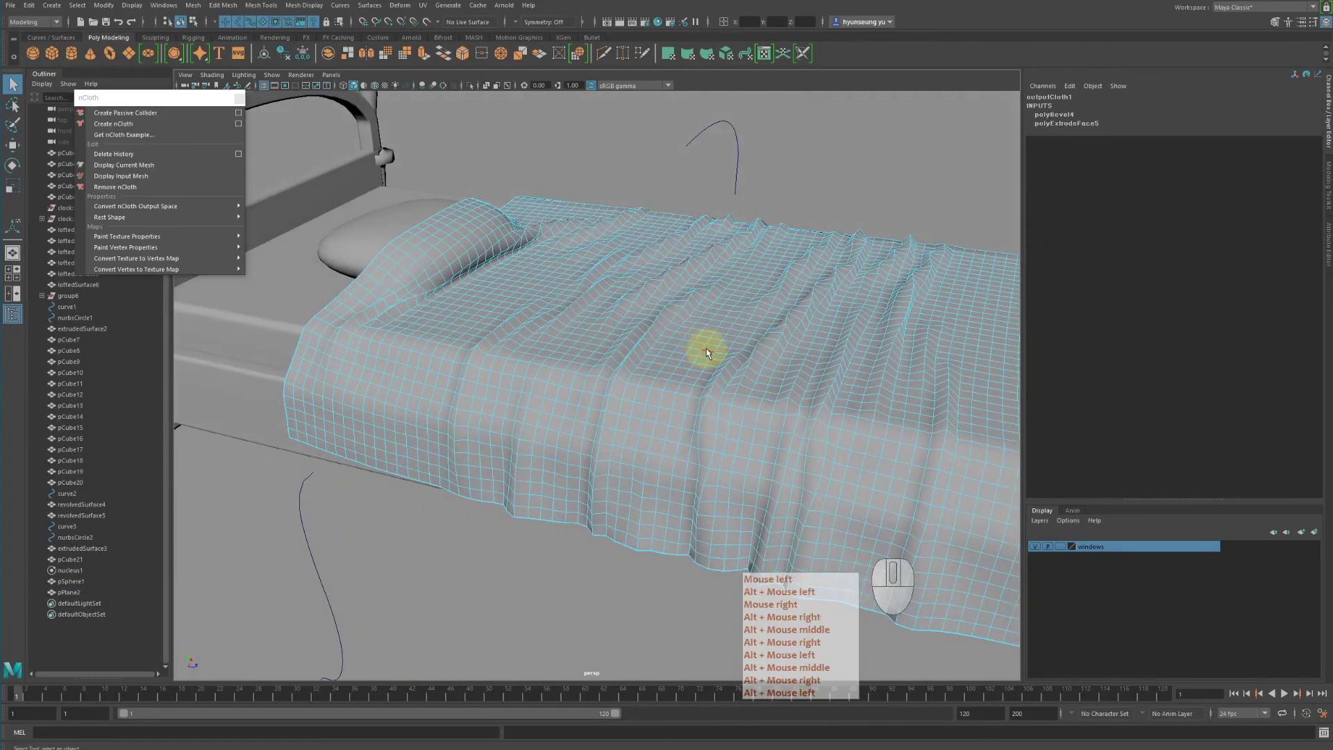
pyautogui.press('w')
pyautogui.moveTo(749, 359); pyautogui.dragTo(758, 327, button='middle')
pyautogui.press('z')
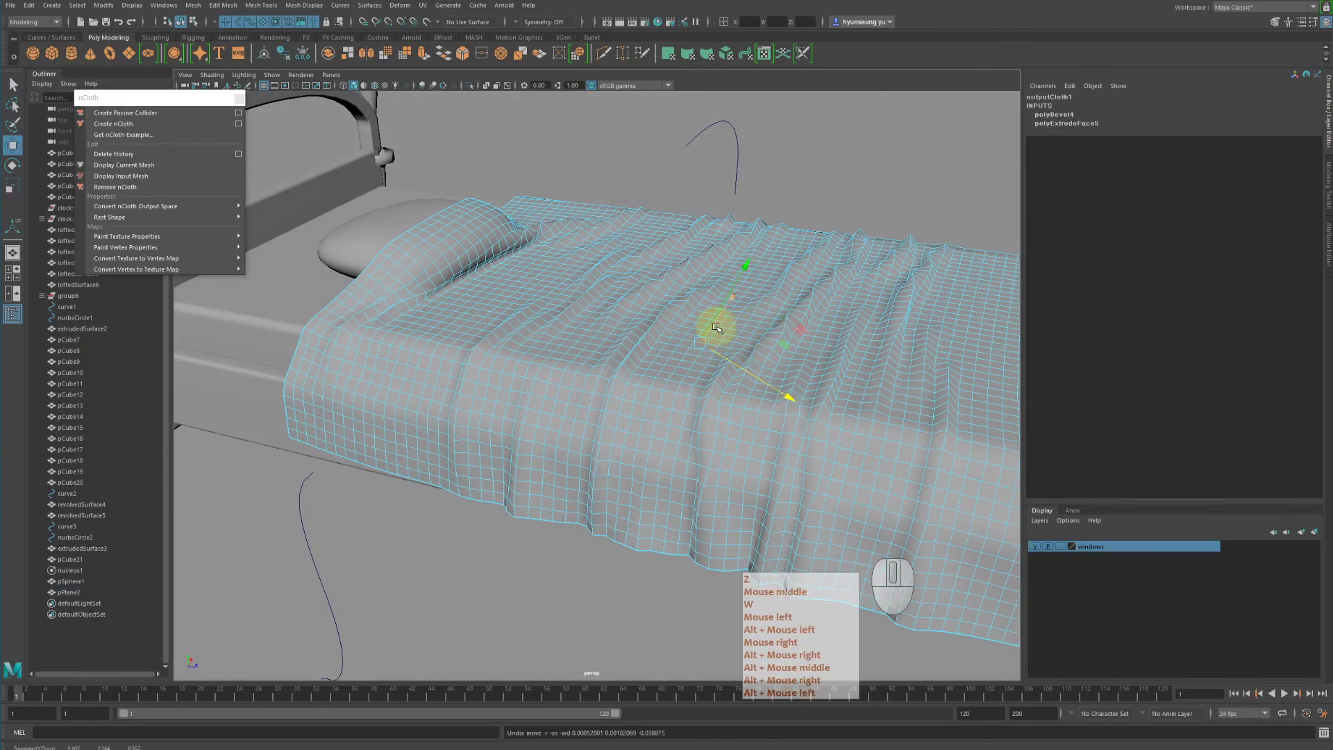
pyautogui.moveTo(704, 335); pyautogui.dragTo(709, 297)
pyautogui.press('z')
pyautogui.keyDown('alt'); pyautogui.moveTo(729, 351); pyautogui.dragTo(607, 229); pyautogui.keyUp('alt')
pyautogui.keyDown('alt'); pyautogui.moveTo(606, 229); pyautogui.dragTo(731, 259, button='right'); pyautogui.keyUp('alt')
pyautogui.press('z')
pyautogui.click(778, 277)
pyautogui.keyDown('alt'); pyautogui.moveTo(758, 337); pyautogui.dragTo(589, 375, button='right'); pyautogui.keyUp('alt')
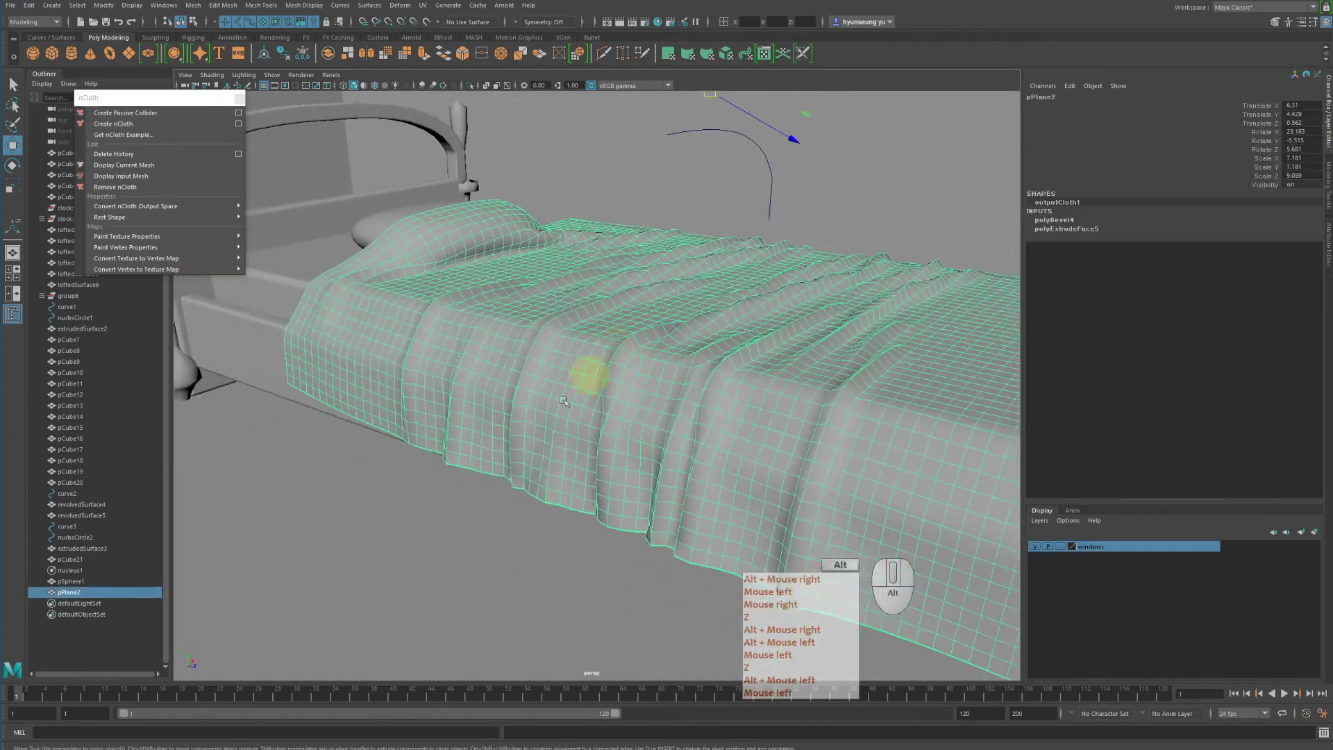
# Examine the beveled sheet's hanging folds and top wrinkles from the side and from above
pyautogui.click(497, 487)
pyautogui.keyDown('alt'); pyautogui.moveTo(517, 493); pyautogui.dragTo(585, 511); pyautogui.keyUp('alt')
pyautogui.keyDown('alt'); pyautogui.moveTo(586, 511); pyautogui.dragTo(550, 482, button='right'); pyautogui.keyUp('alt')
pyautogui.keyDown('alt'); pyautogui.moveTo(550, 482); pyautogui.dragTo(591, 484); pyautogui.keyUp('alt')
pyautogui.click(591, 484)
pyautogui.keyDown('alt'); pyautogui.moveTo(666, 461); pyautogui.dragTo(625, 440, button='right'); pyautogui.keyUp('alt')
pyautogui.moveTo(625, 440)
pyautogui.keyDown('alt'); pyautogui.mouseDown()
pyautogui.moveTo(643, 447)
pyautogui.moveTo(625, 448)
pyautogui.mouseUp(); pyautogui.keyUp('alt')
pyautogui.press('q')
pyautogui.keyDown('alt'); pyautogui.moveTo(640, 381); pyautogui.dragTo(618, 386); pyautogui.keyUp('alt')
pyautogui.moveTo(618, 386)
pyautogui.keyDown('alt'); pyautogui.mouseDown(button='right')
pyautogui.moveTo(604, 390)
pyautogui.moveTo(638, 389)
pyautogui.mouseUp(button='right'); pyautogui.keyUp('alt')
pyautogui.keyDown('alt'); pyautogui.moveTo(639, 389); pyautogui.dragTo(580, 408); pyautogui.keyUp('alt')
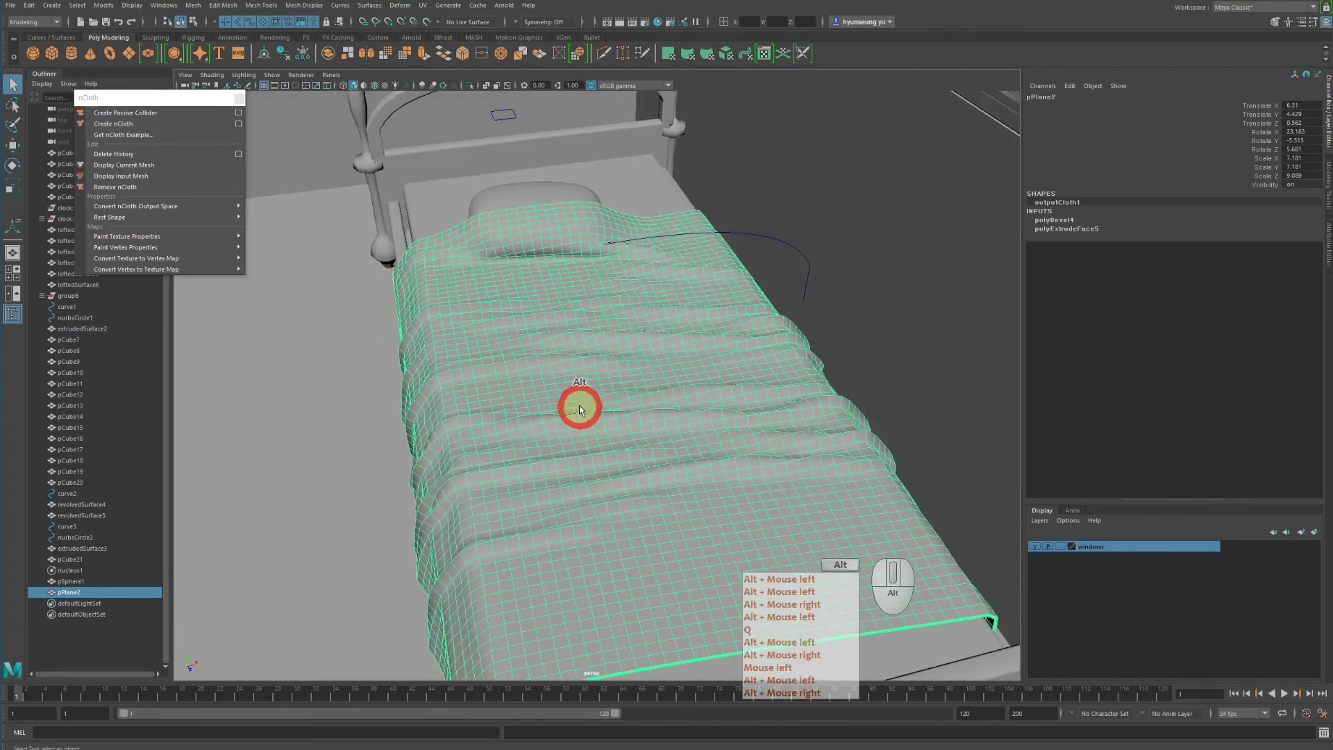
# Select the floor instead of the sheet and review the whole bed with its sheet and pillow
pyautogui.click(362, 427)
pyautogui.keyDown('alt'); pyautogui.moveTo(377, 489); pyautogui.dragTo(524, 419, button='middle'); pyautogui.keyUp('alt')
pyautogui.keyDown('alt'); pyautogui.moveTo(523, 419); pyautogui.dragTo(430, 419, button='right'); pyautogui.keyUp('alt')
pyautogui.keyDown('alt'); pyautogui.moveTo(430, 419); pyautogui.dragTo(472, 425, button='middle'); pyautogui.keyUp('alt')
pyautogui.keyDown('alt'); pyautogui.moveTo(472, 425); pyautogui.dragTo(488, 428); pyautogui.keyUp('alt')
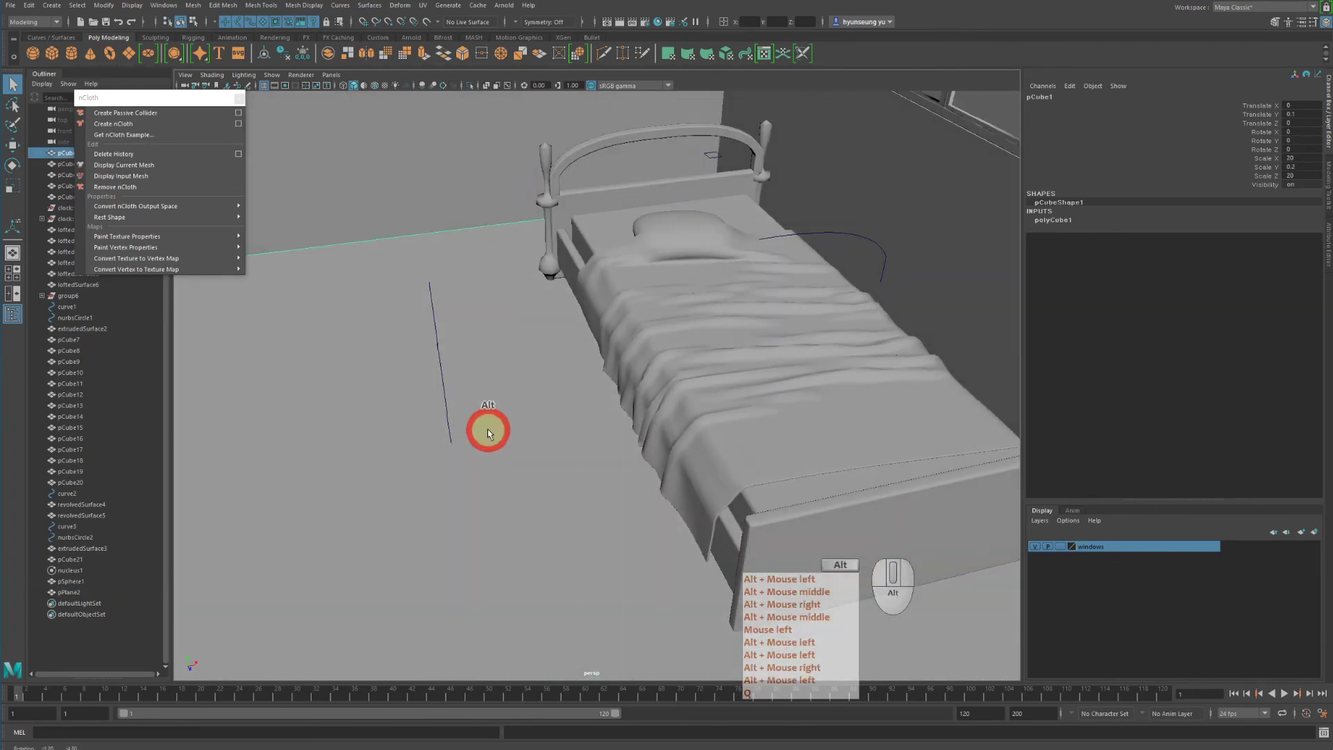
pyautogui.keyDown('alt'); pyautogui.moveTo(488, 429); pyautogui.dragTo(542, 410, button='right'); pyautogui.keyUp('alt')
pyautogui.moveTo(703, 360)
pyautogui.keyDown('alt'); pyautogui.mouseDown()
pyautogui.moveTo(699, 345)
pyautogui.moveTo(711, 349)
pyautogui.mouseUp(); pyautogui.keyUp('alt')
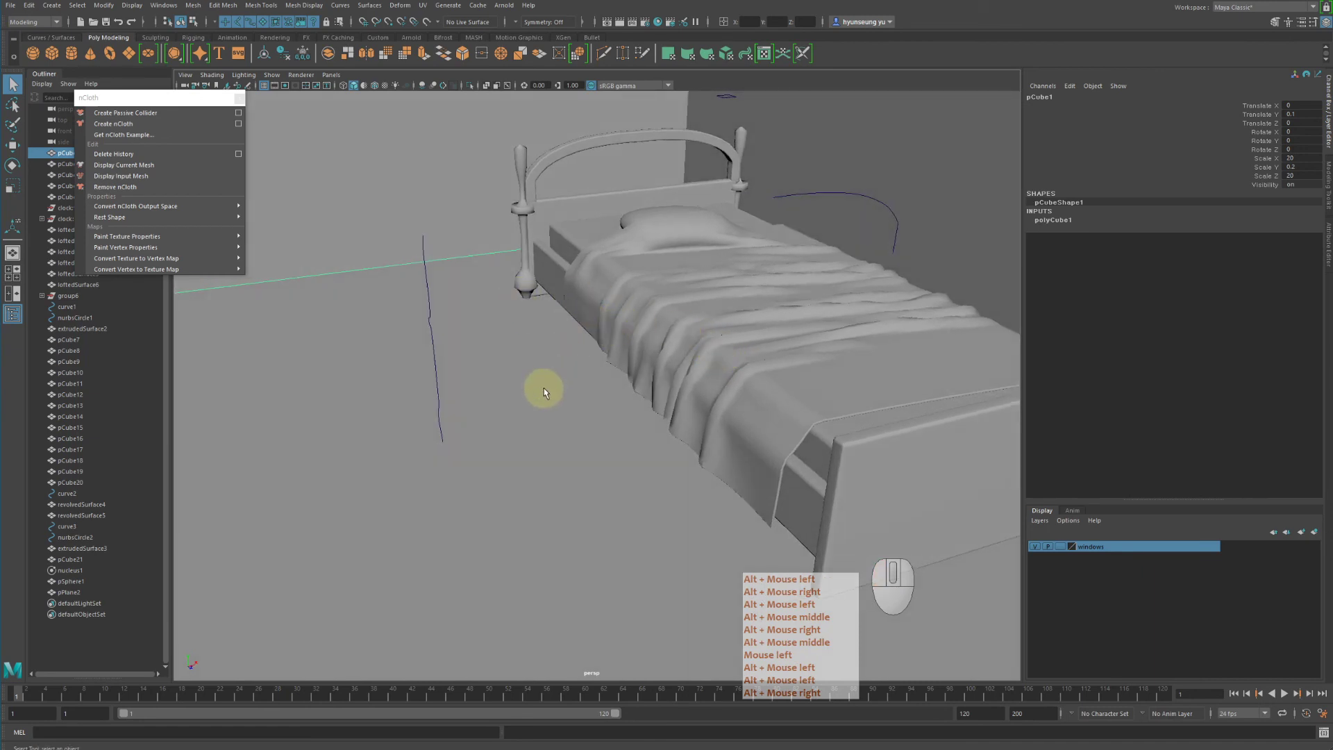